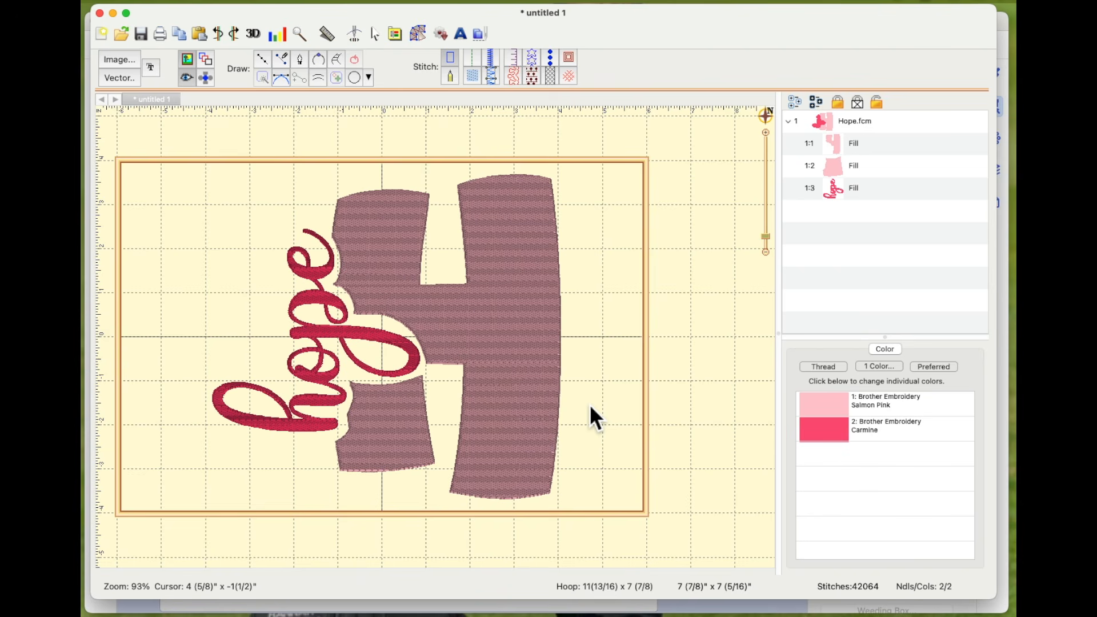
- Switch to Brother CanvasWorkspace and move the complete pink hope design off the mat into the empty area beside it
click(88, 25)
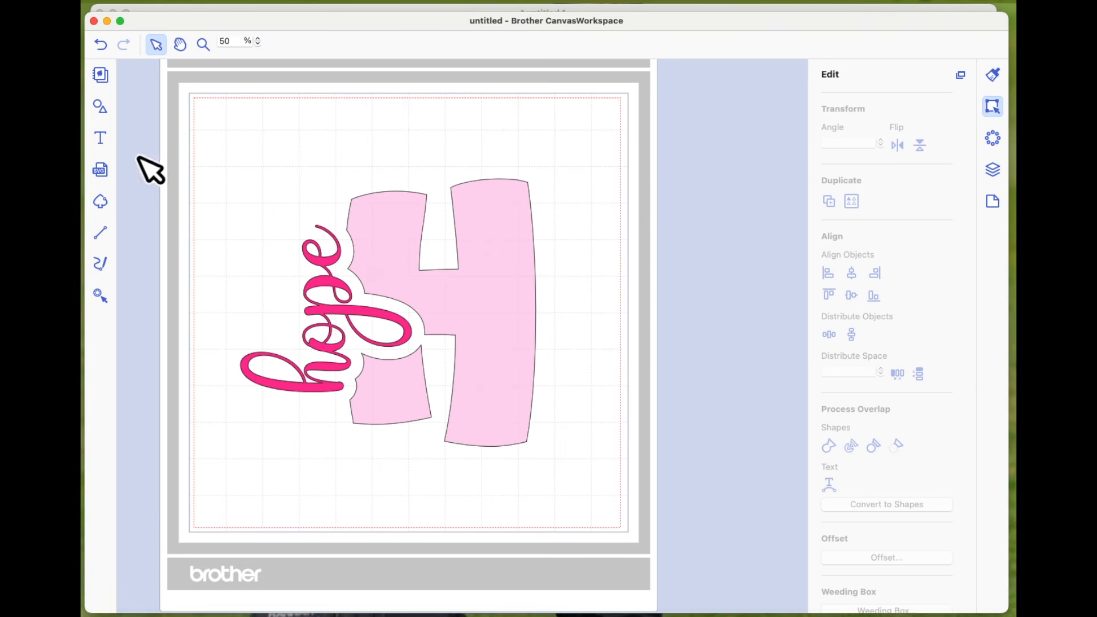
key(super+a)
drag(376, 270, 813, 244)
click(740, 523)
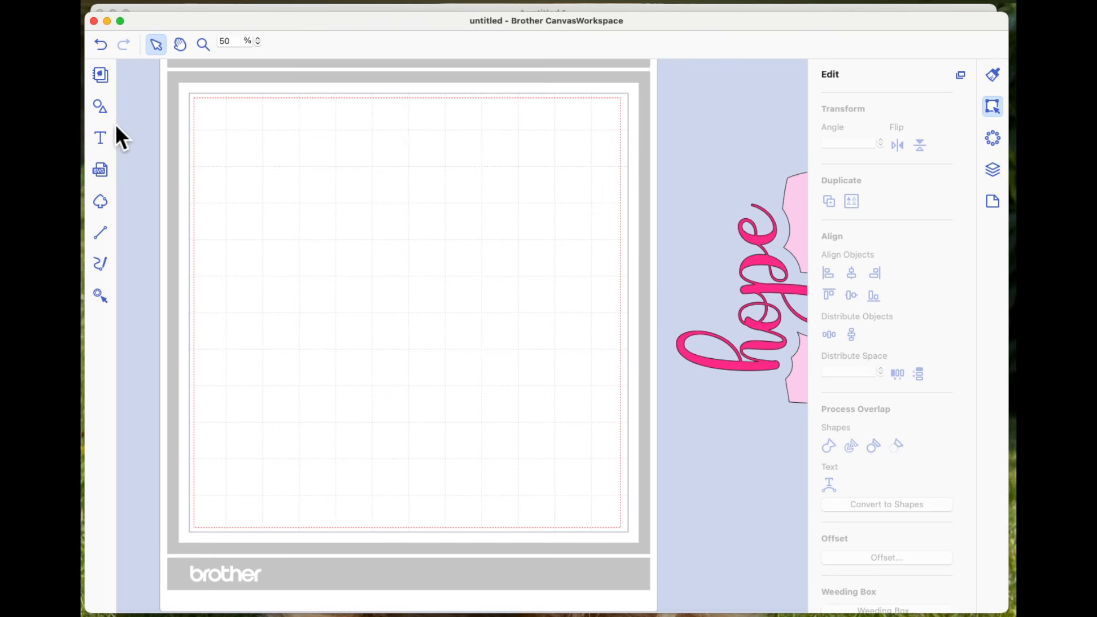
- Add a plain square from the basic shapes to the empty mat
click(104, 111)
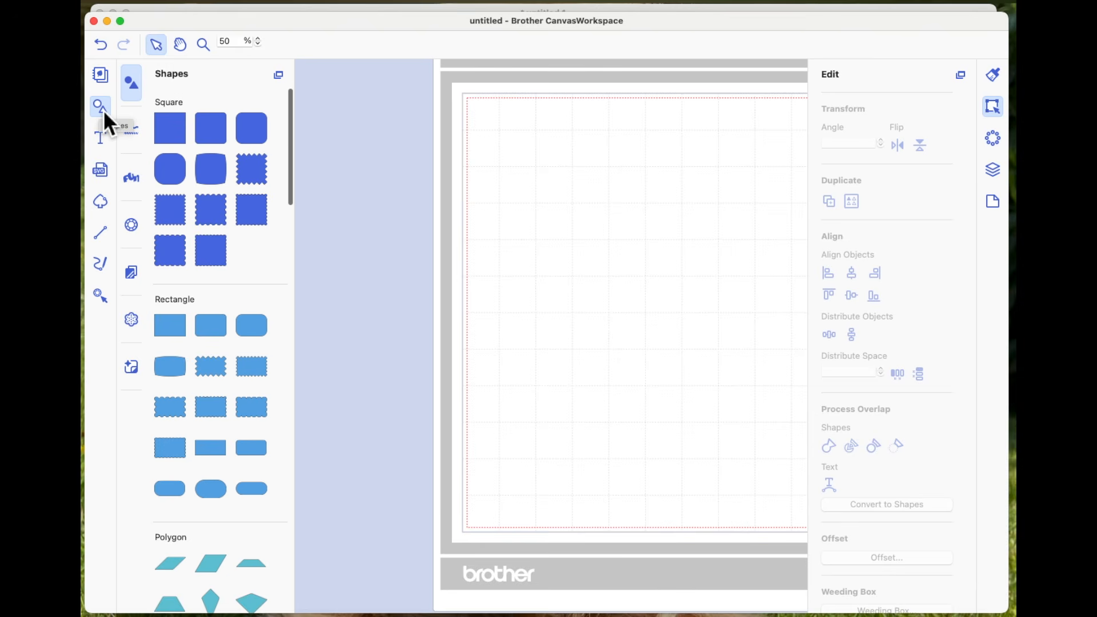
click(184, 143)
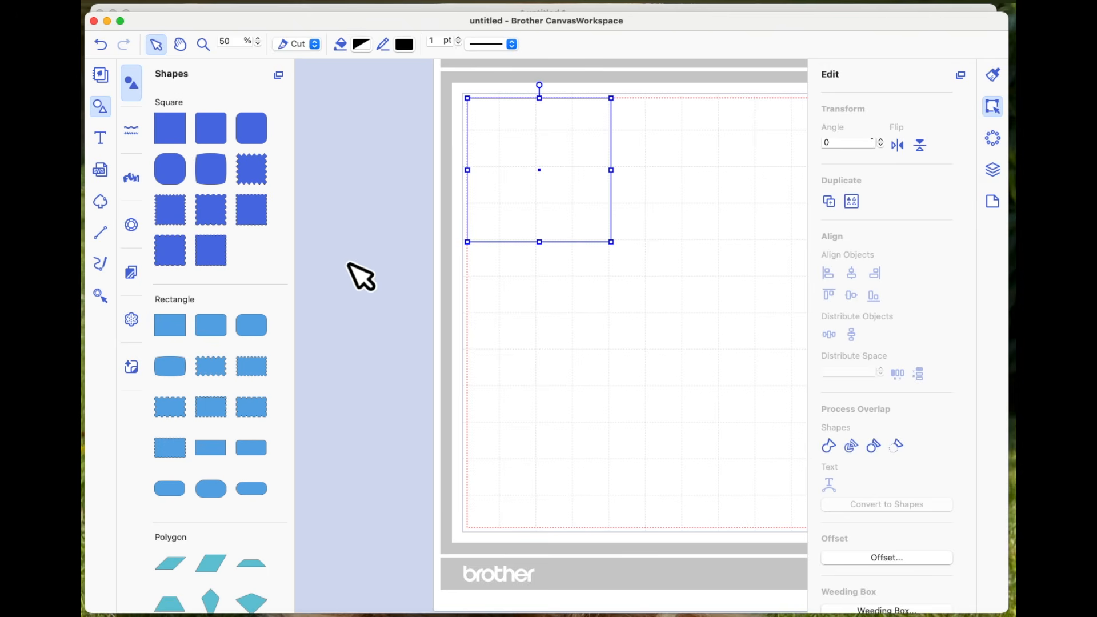
scroll(362, 275, right, 5)
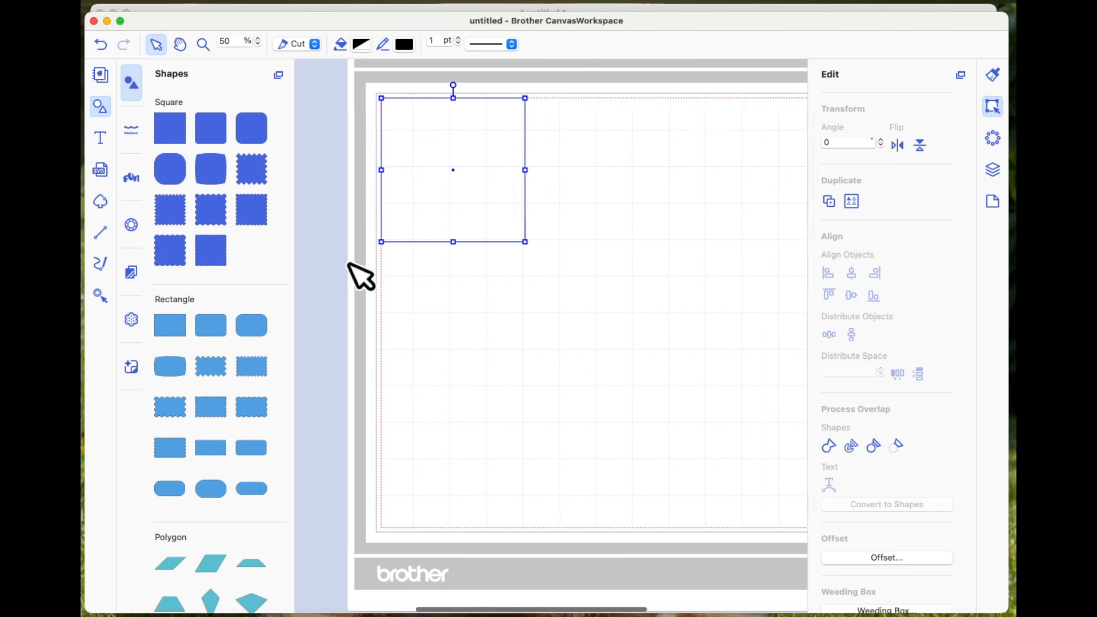
- Resize the square to 12 inches wide by 8 inches high and place it midway down the mat
click(995, 106)
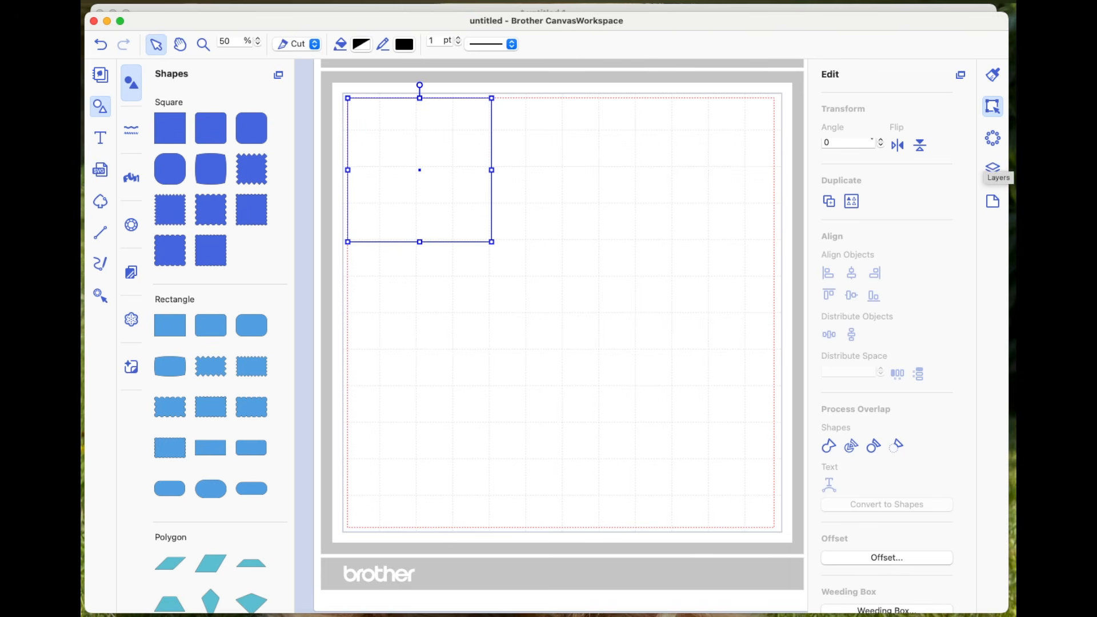
click(999, 108)
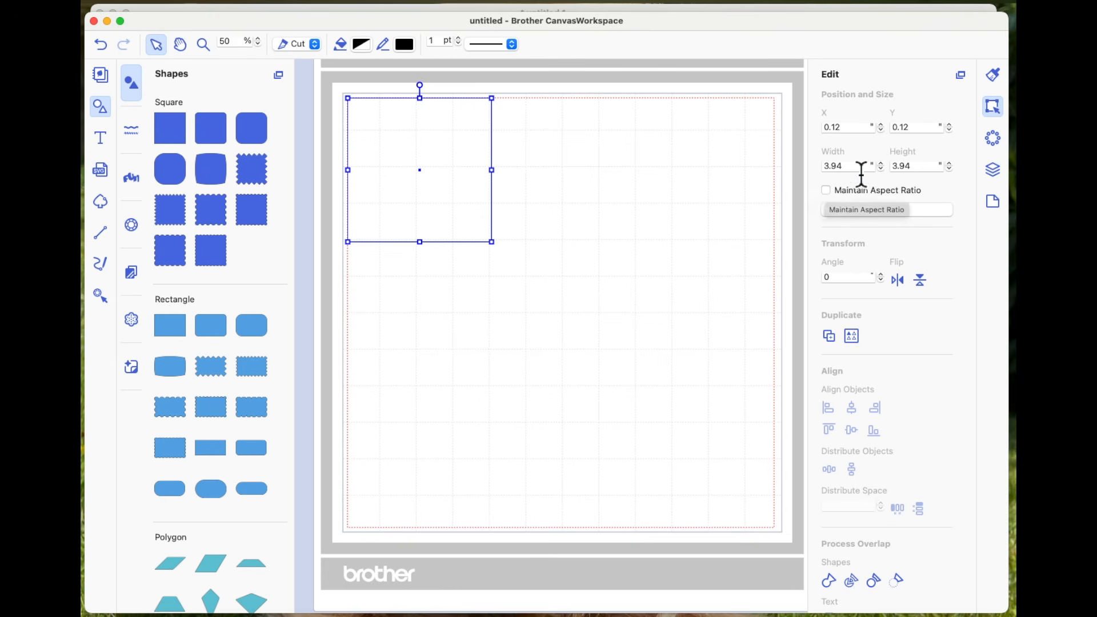
double_click(828, 167)
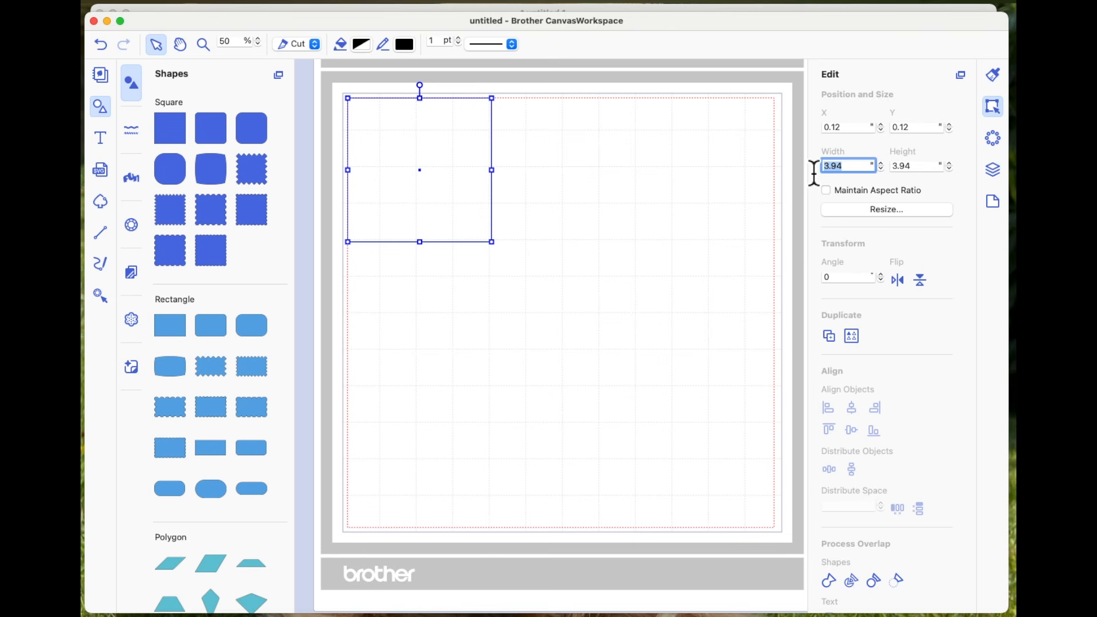
text(12)
key(Return)
double_click(883, 168)
text(8)
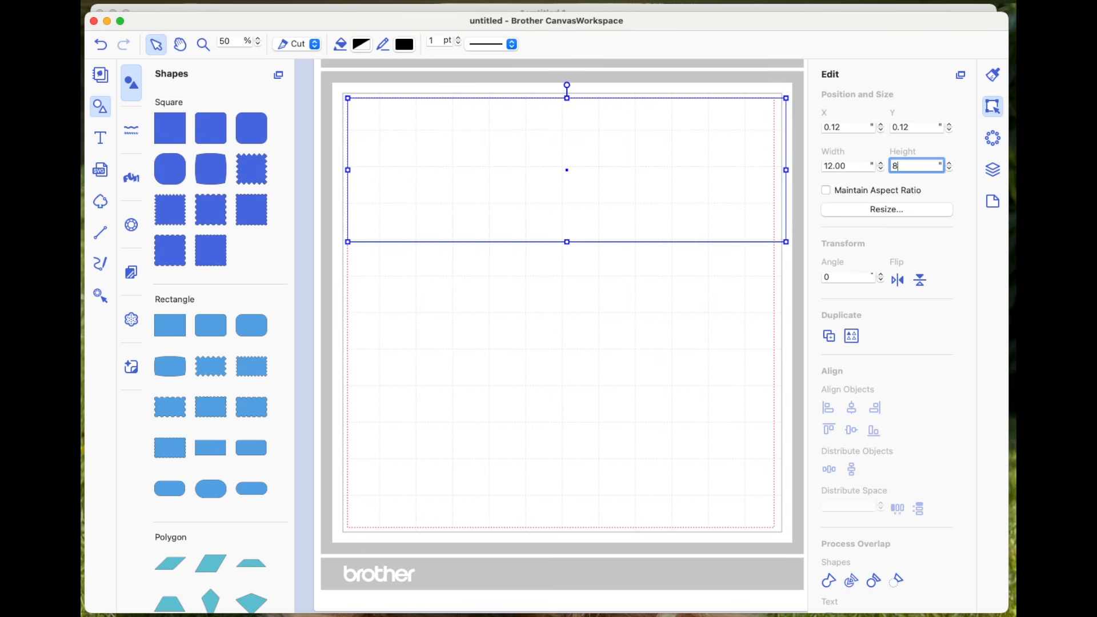
key(Return)
drag(677, 124, 674, 191)
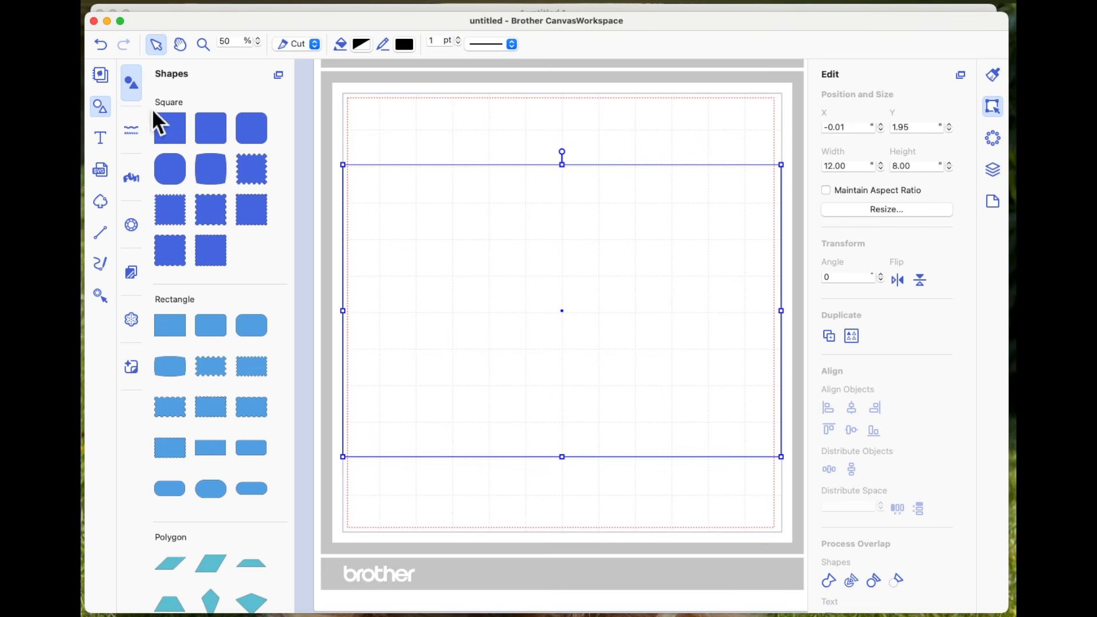
- Add the letter H as text in the Bouncy font inside the rectangle
click(104, 144)
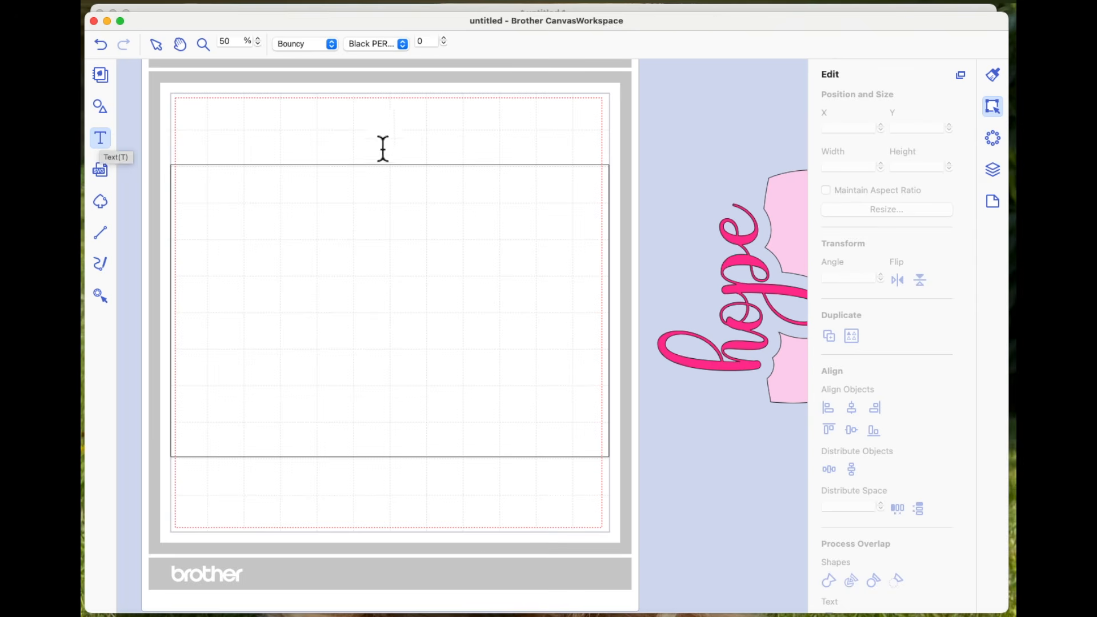
click(433, 265)
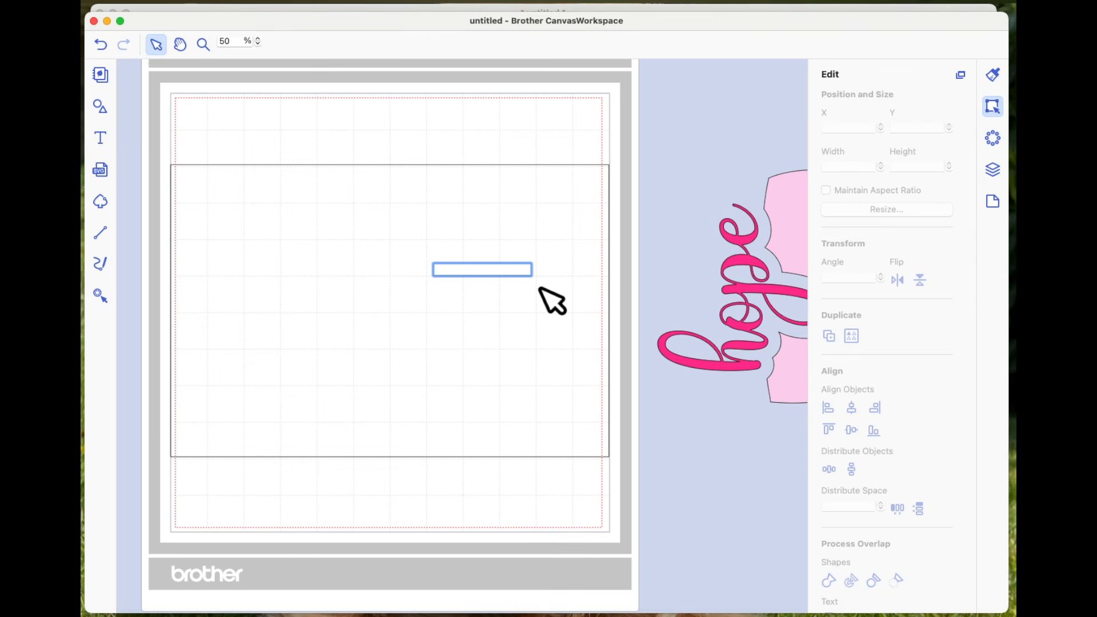
text(H)
key(Return)
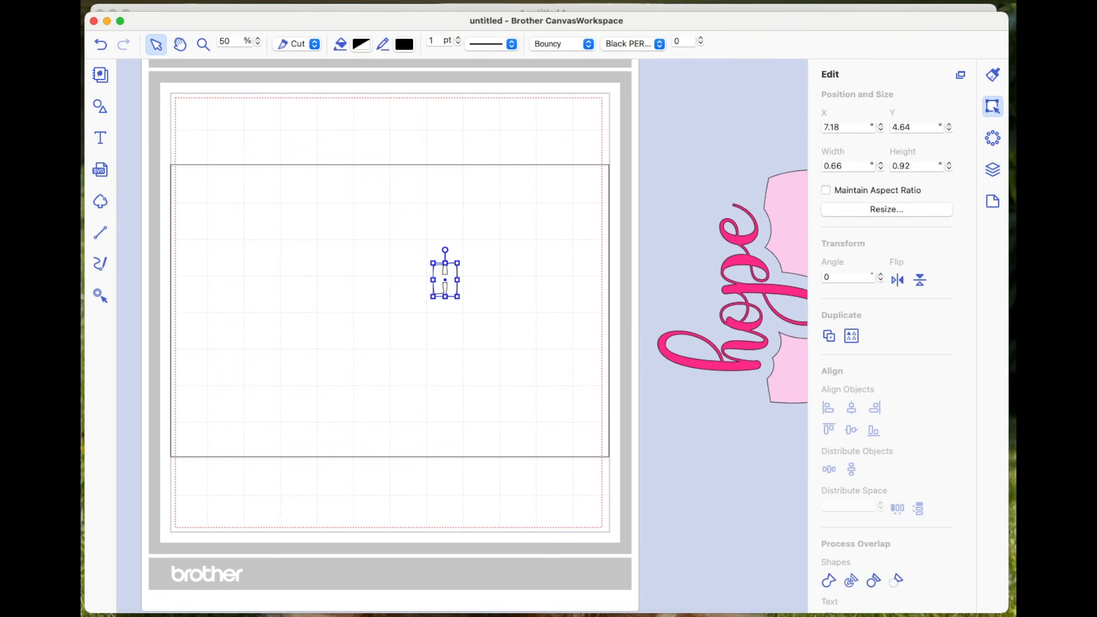
- Enlarge the H to about 5.48 by 7.65 inches and position it within the height of the rectangle
drag(457, 297, 555, 435)
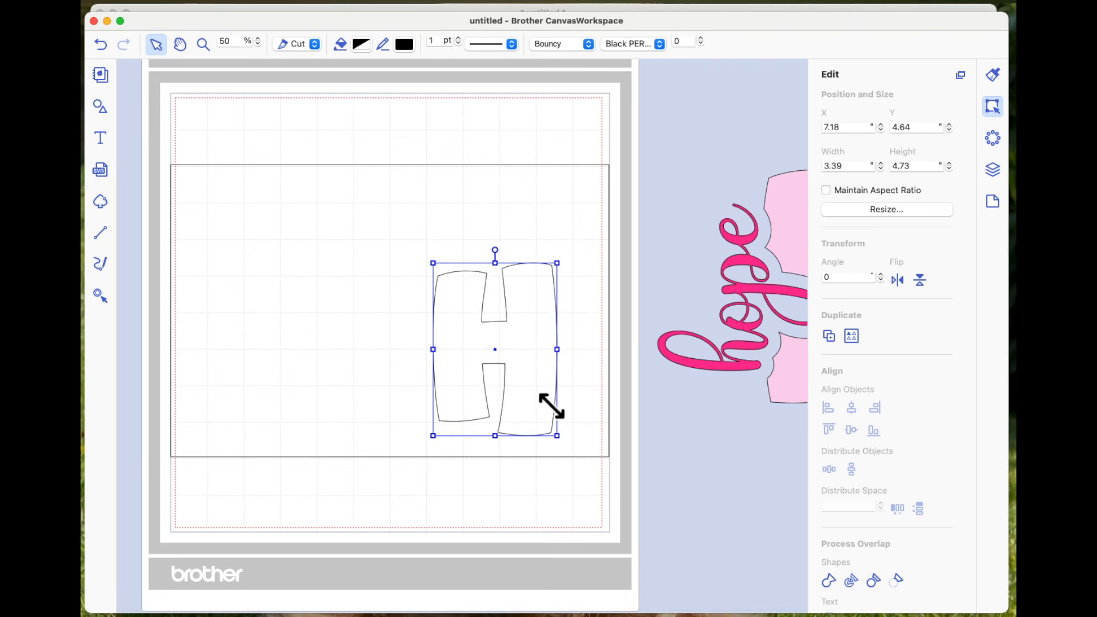
drag(523, 355, 375, 286)
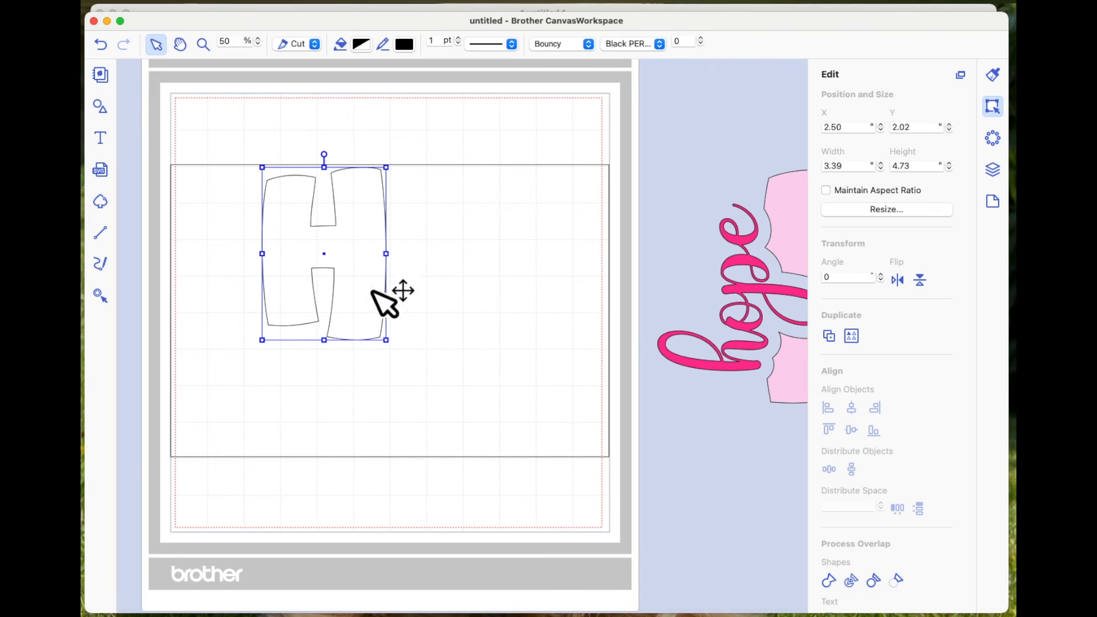
drag(394, 349, 496, 451)
drag(471, 279, 503, 284)
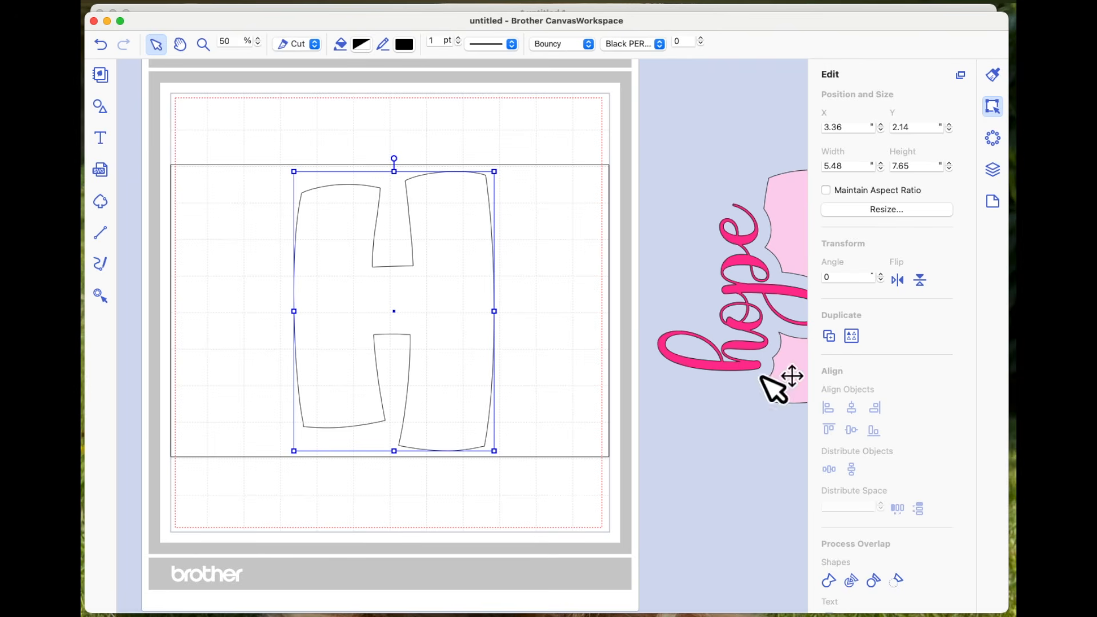
- Add the text "hope" above the H and set its font to Barbie Script
click(102, 142)
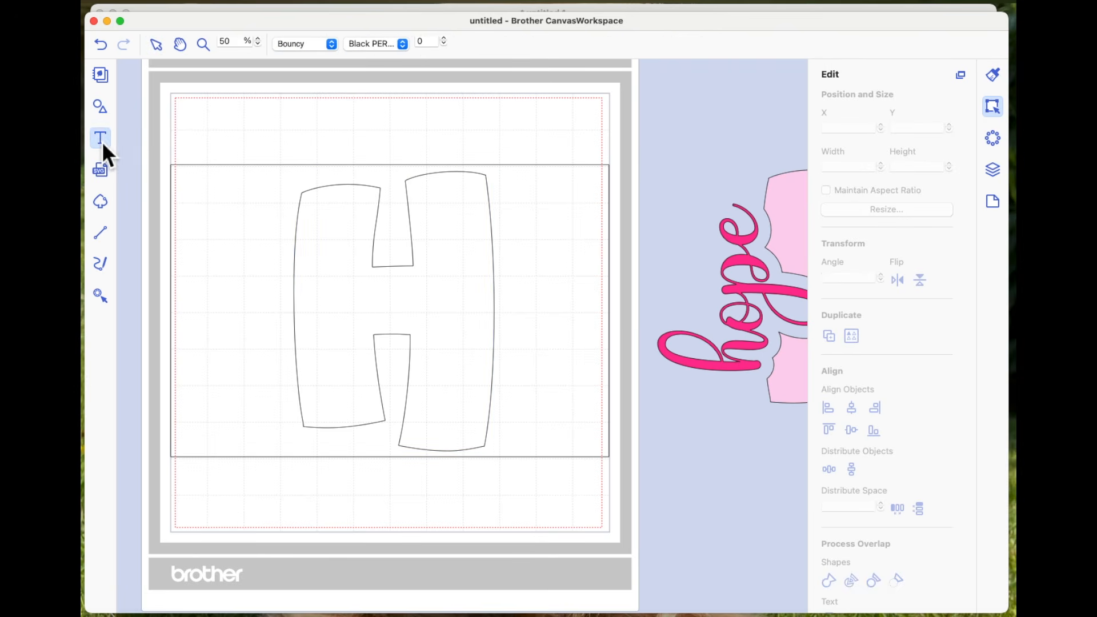
click(365, 138)
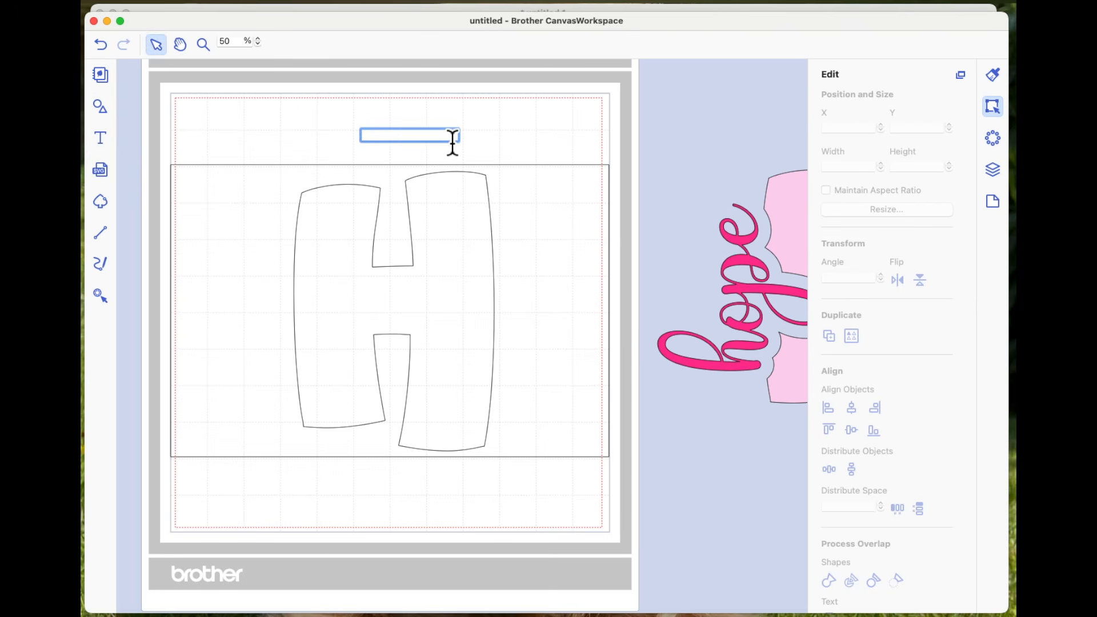
text(hope)
key(Return)
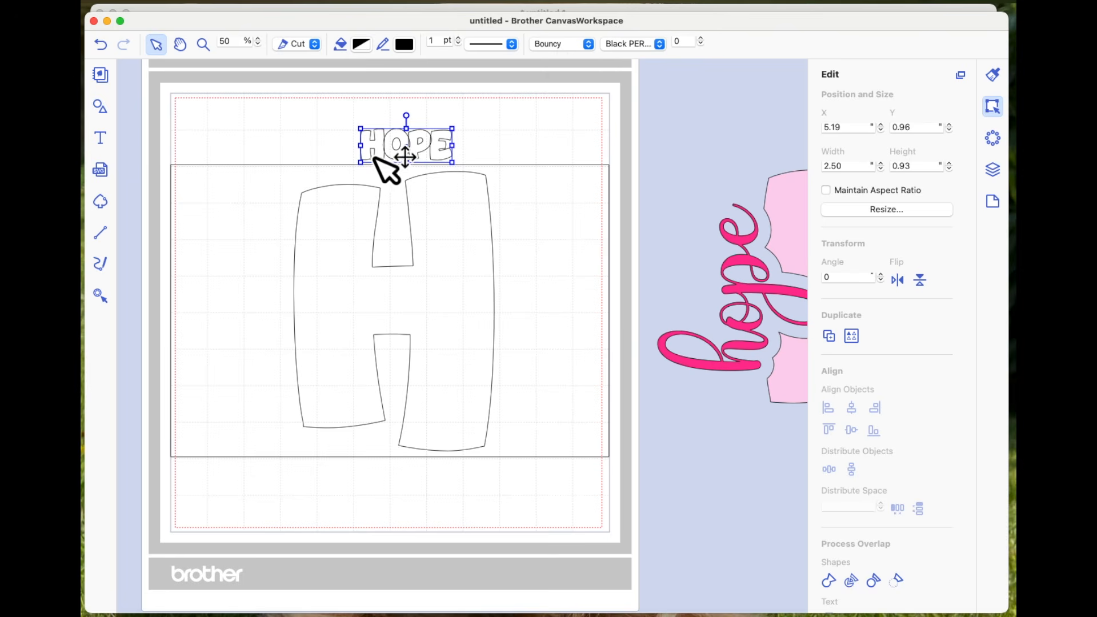
click(589, 44)
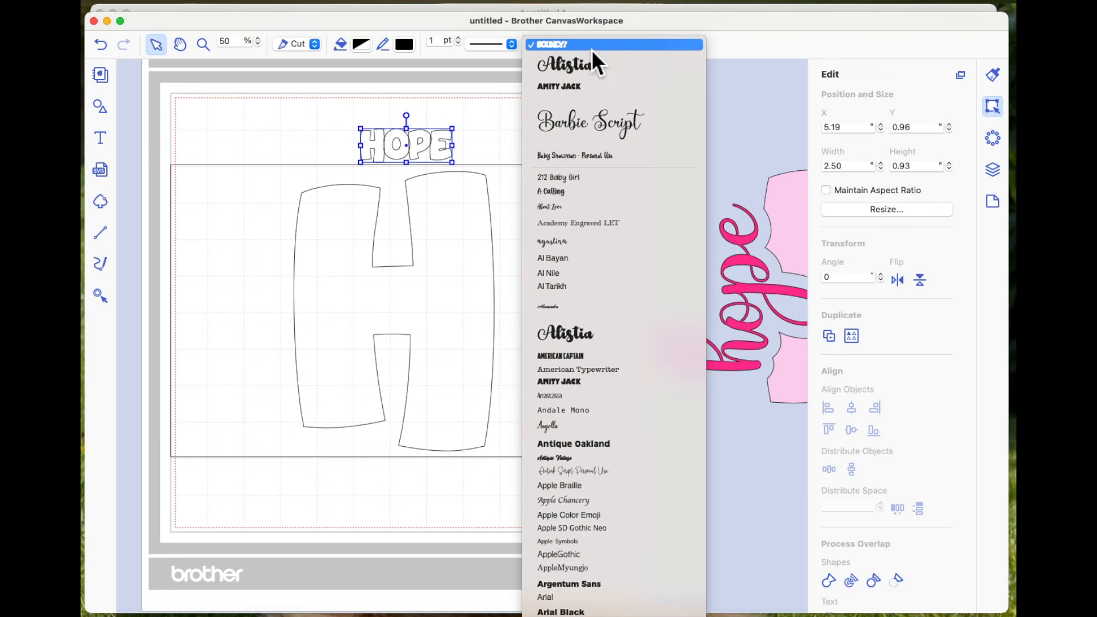
click(605, 127)
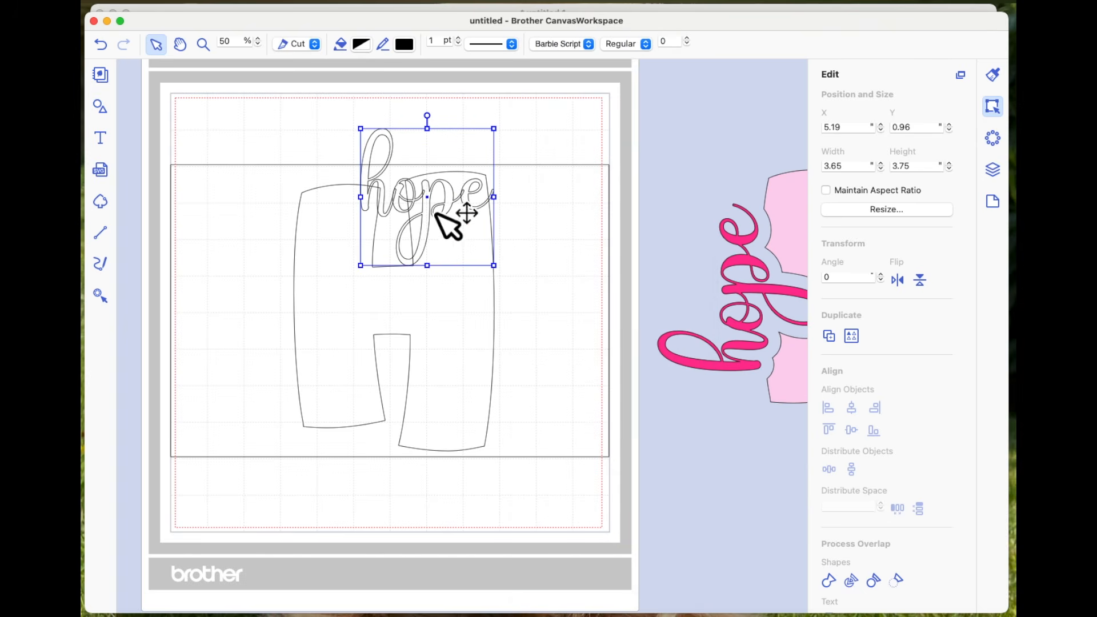
- Rotate the word hope to 270 degrees, enlarge it to about 4.78 by 4.91 inches and place it overlapping the H's left stem
drag(452, 206, 283, 299)
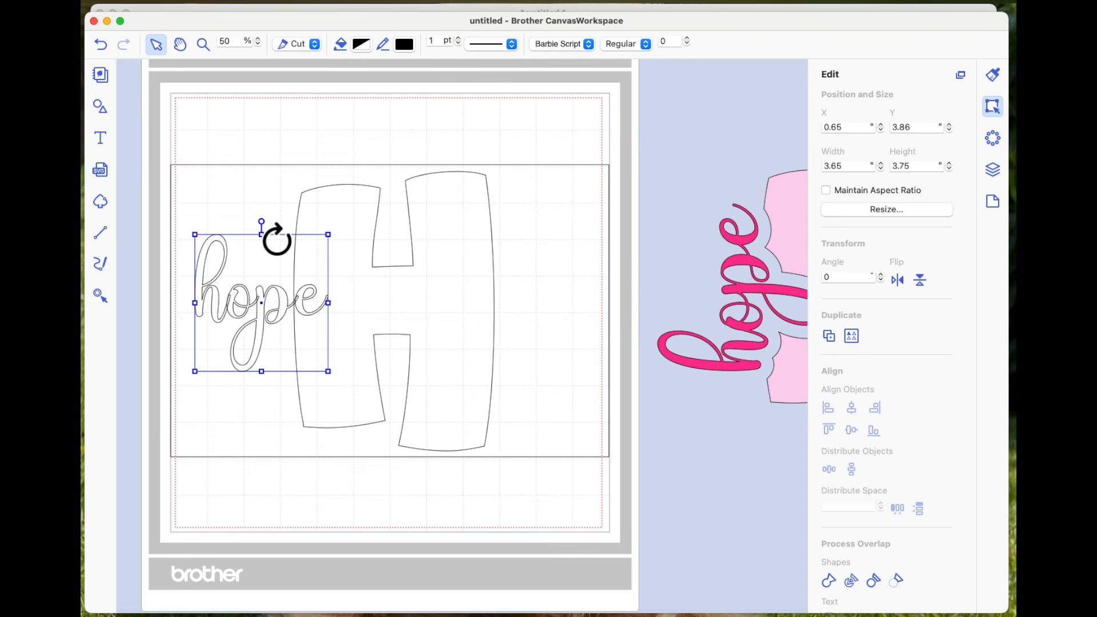
drag(274, 239, 223, 318)
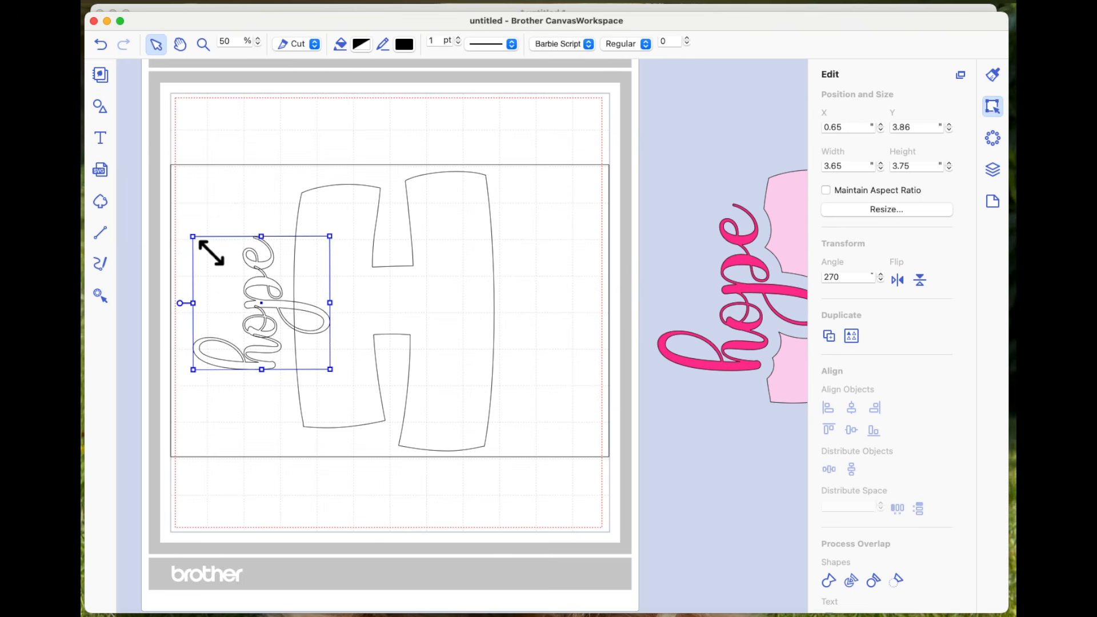
drag(212, 252, 200, 221)
drag(255, 297, 284, 313)
drag(216, 237, 206, 226)
drag(206, 226, 206, 225)
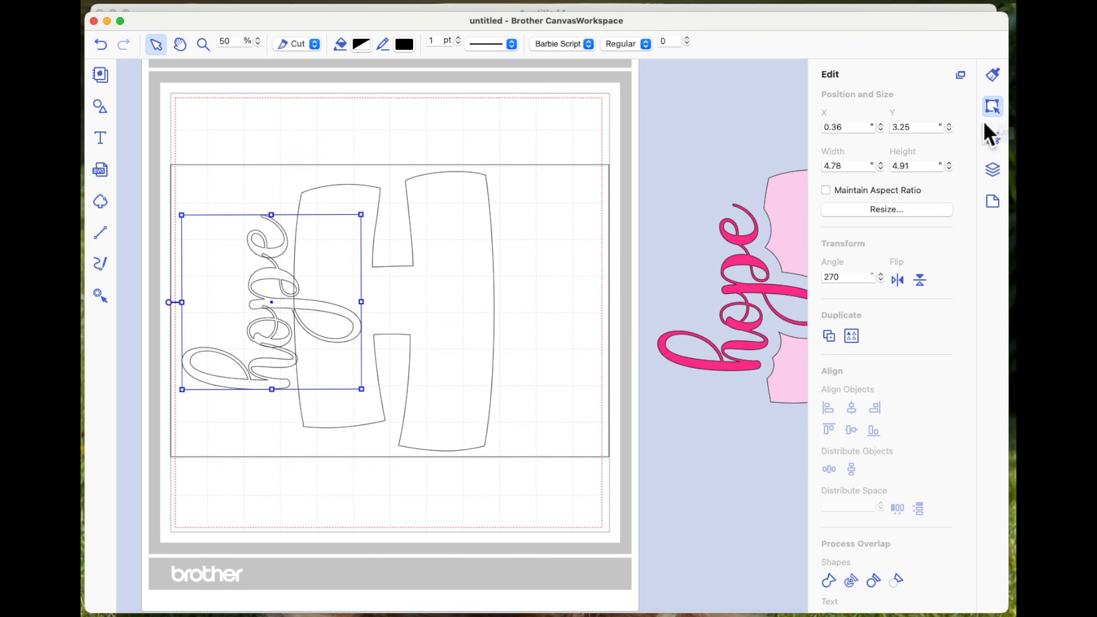
- Weld the hope letters together and create a 0.36 inch outward offset line with round corners around only the outer edge
scroll(901, 228, down, 5)
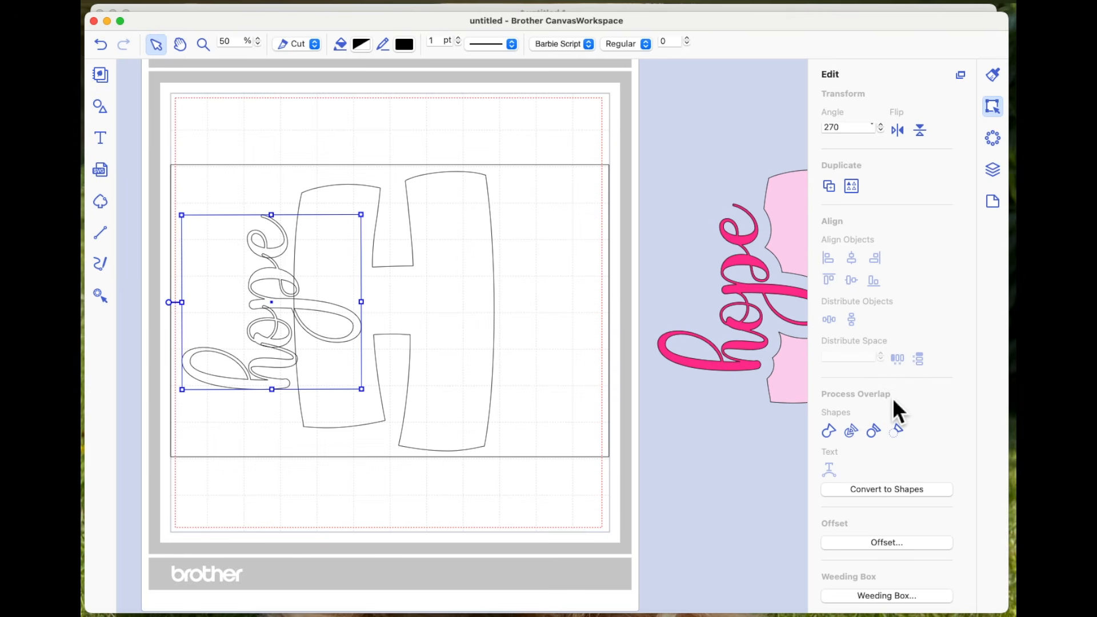
click(830, 433)
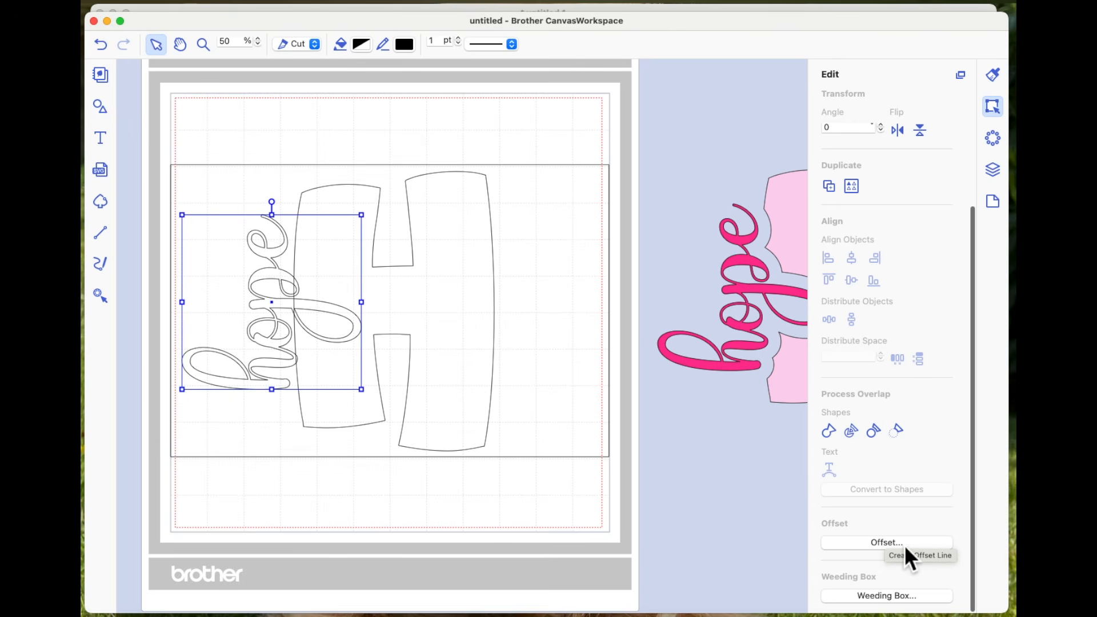
click(872, 544)
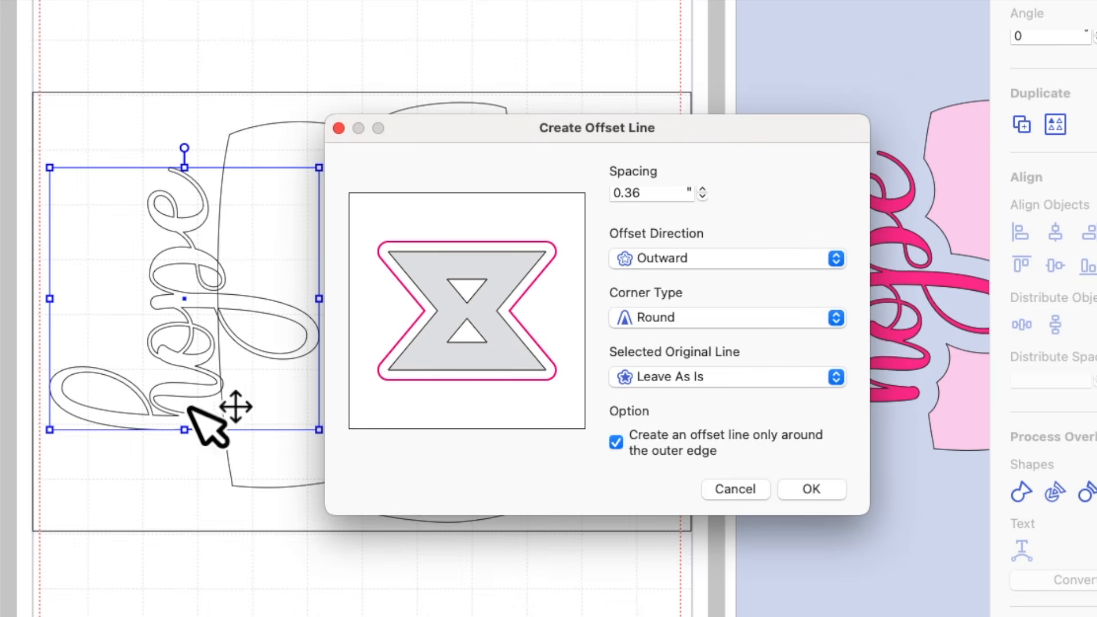
click(836, 495)
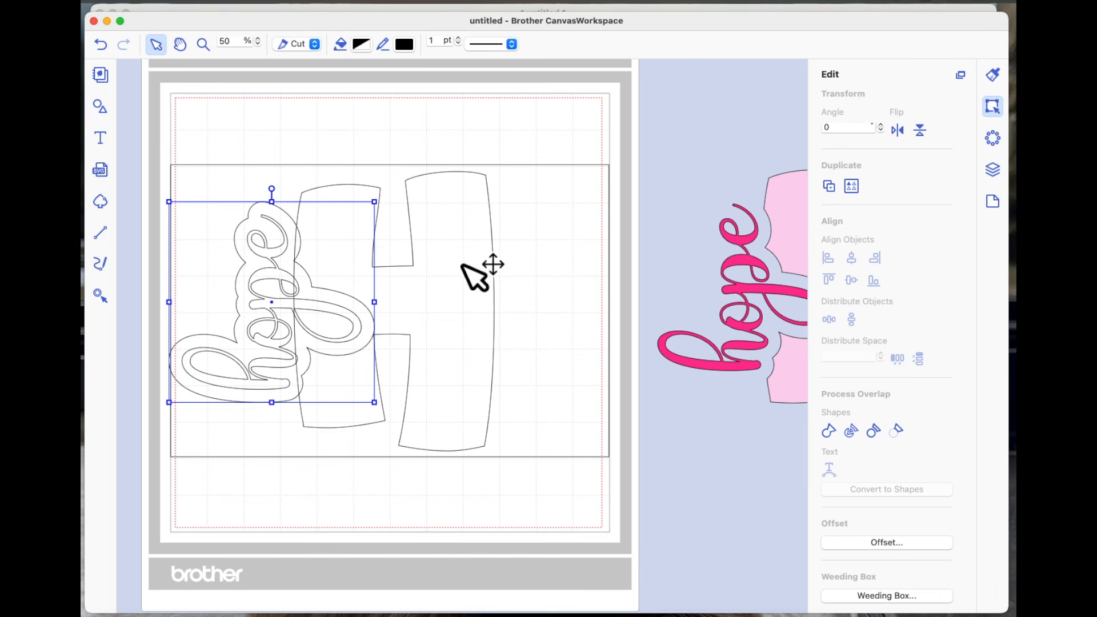
- Subtract the offset outline of the word hope from the letter H
shift+click(490, 183)
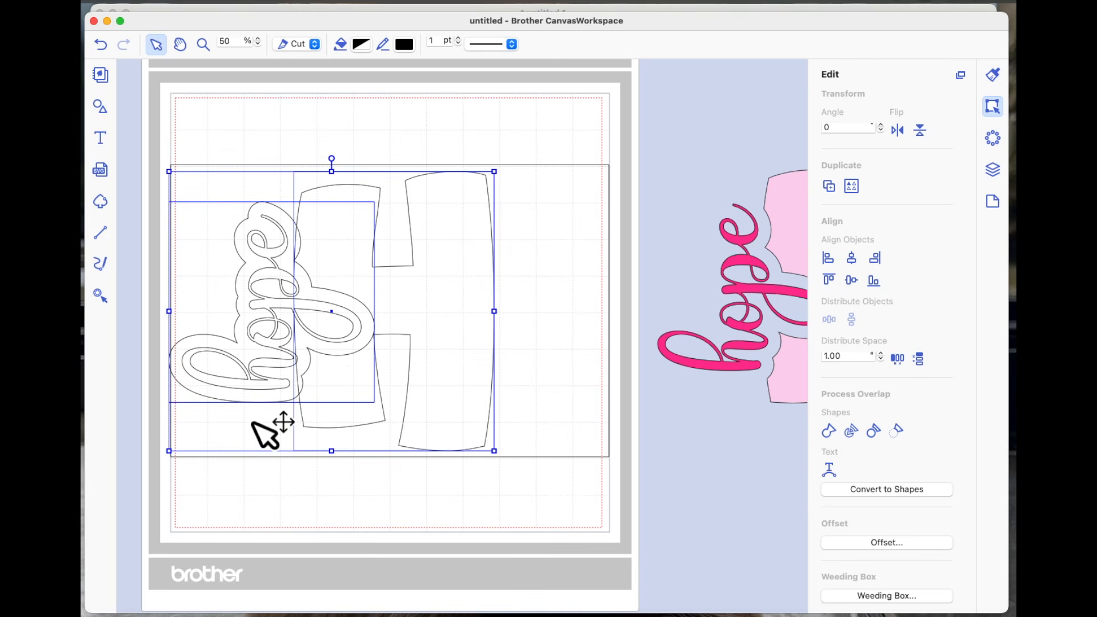
scroll(924, 398, down, 2)
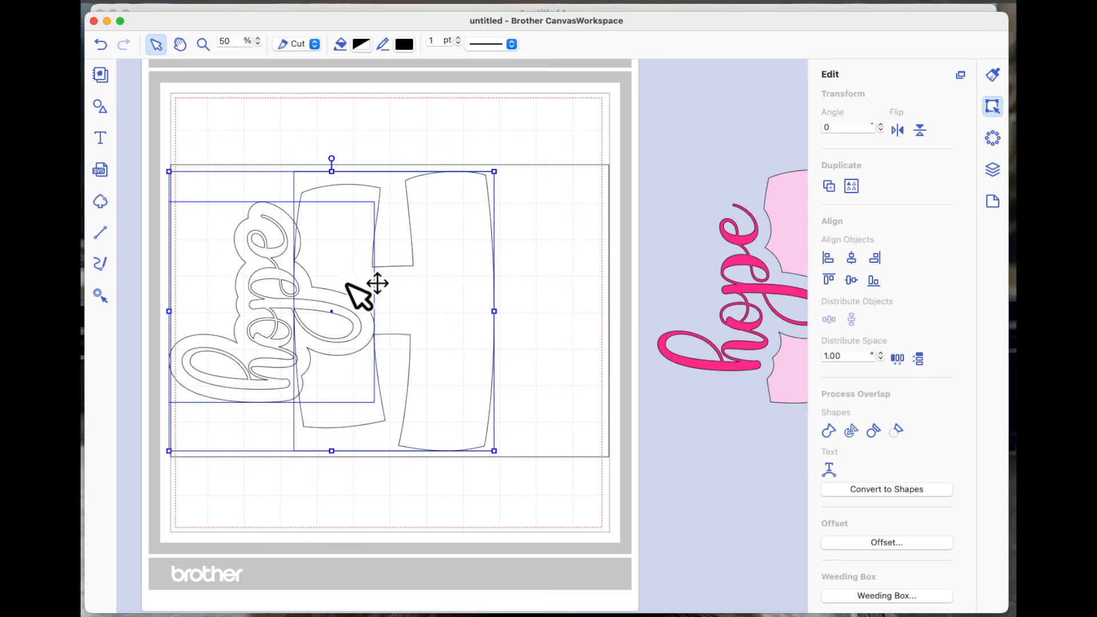
click(897, 431)
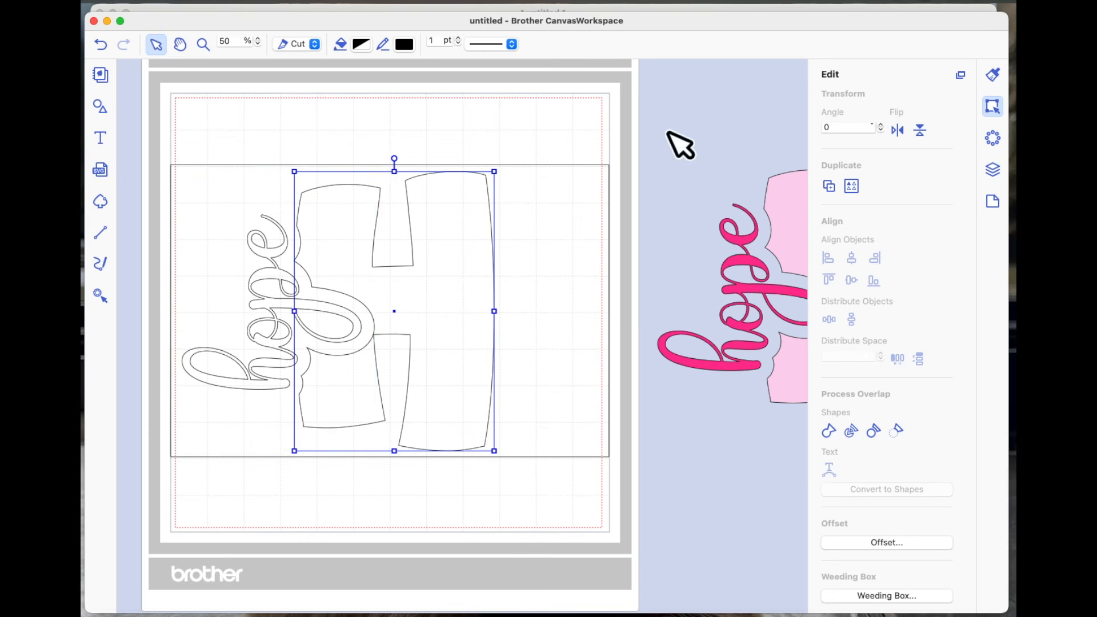
click(695, 134)
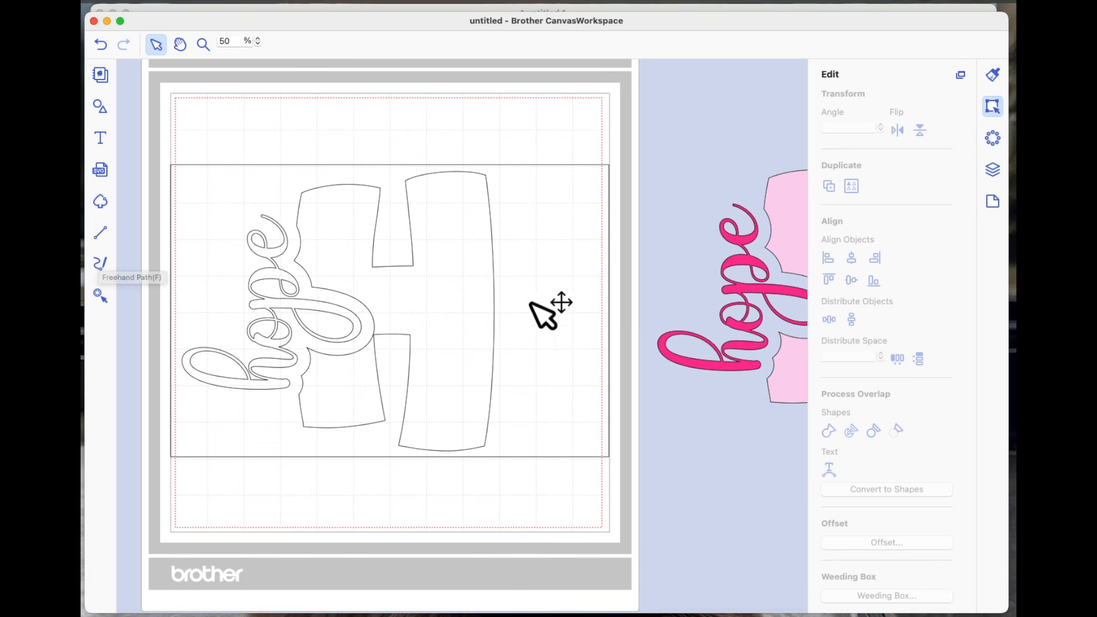
- Delete the 12 by 8 inch guide rectangle and move the hope and H shapes to the middle of the mat
click(526, 178)
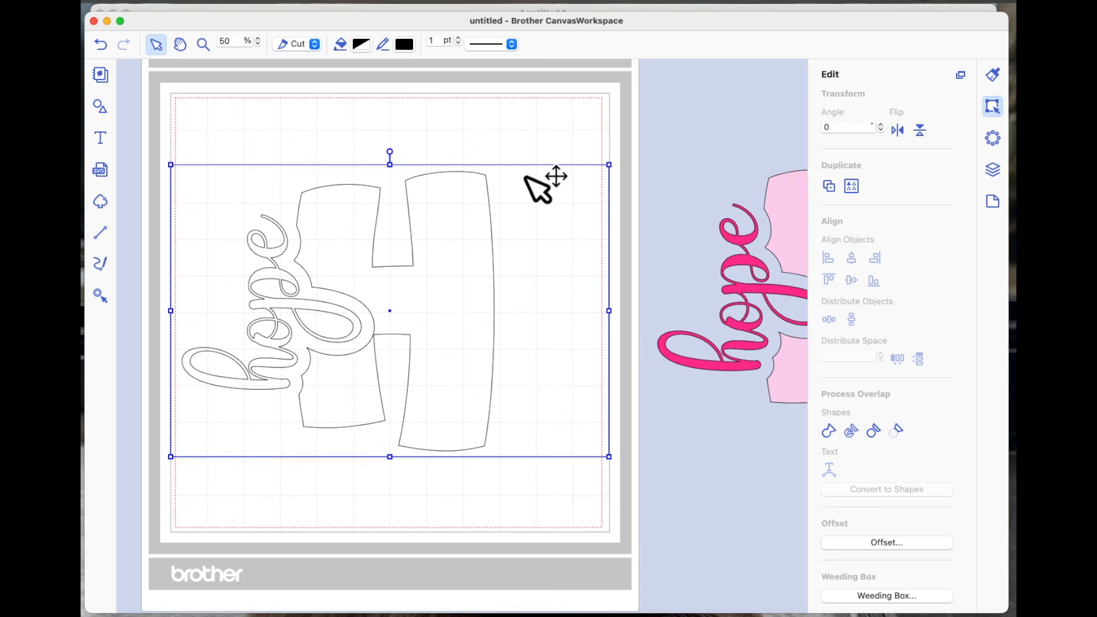
click(529, 177)
drag(203, 153, 408, 313)
click(363, 200)
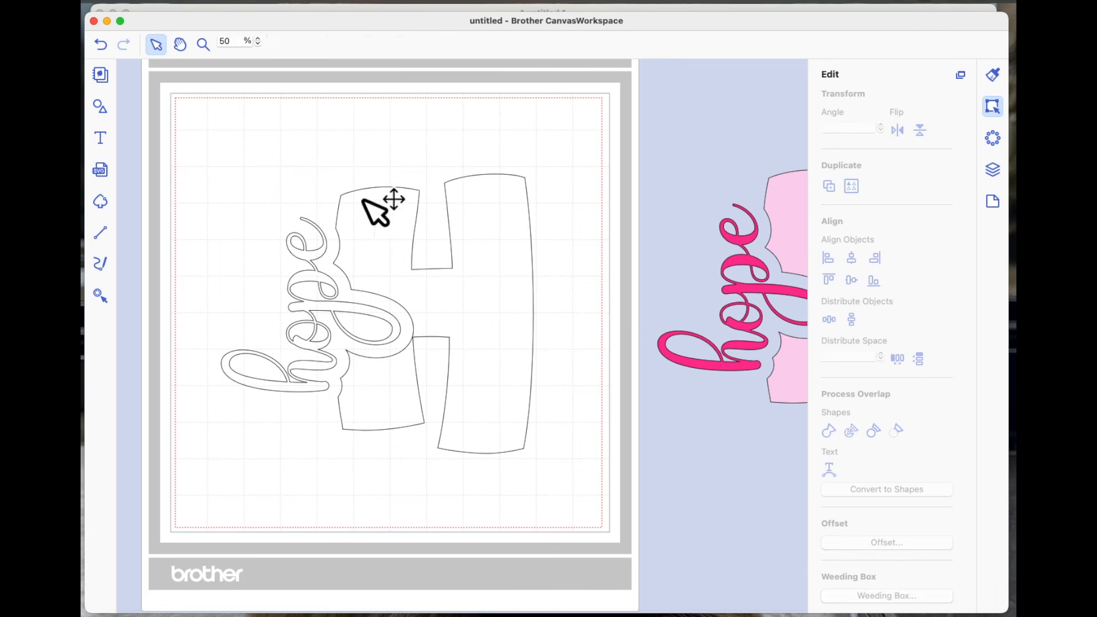
- Delete the pink reference copy beside the mat and export the remaining design as untitled.fcm to the Desktop
drag(658, 114, 822, 440)
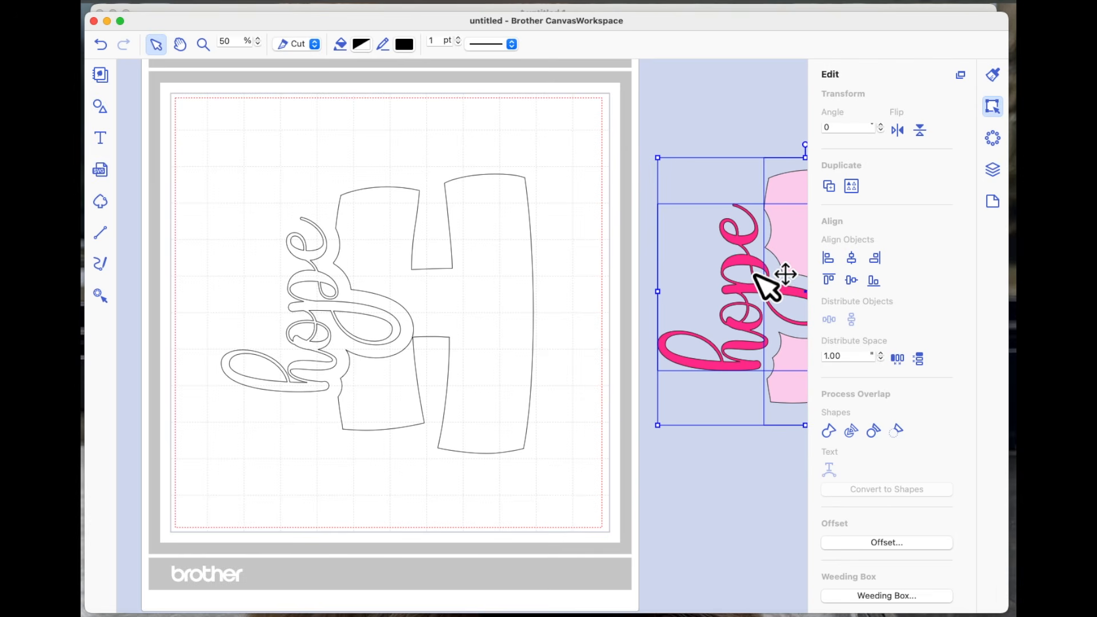
key(Delete)
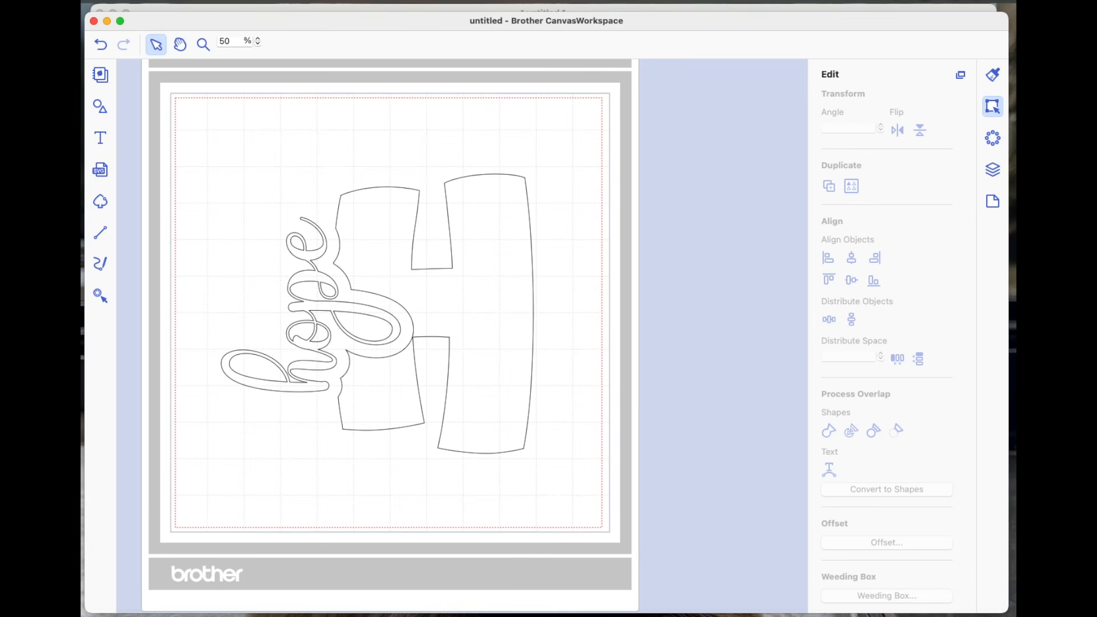
click(83, 3)
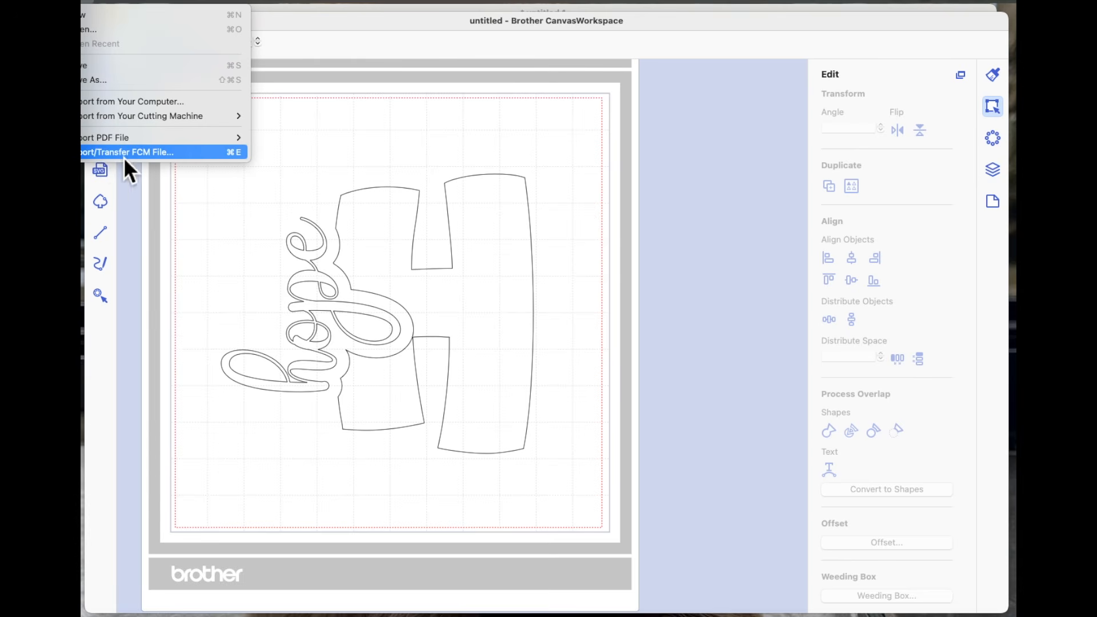
click(162, 153)
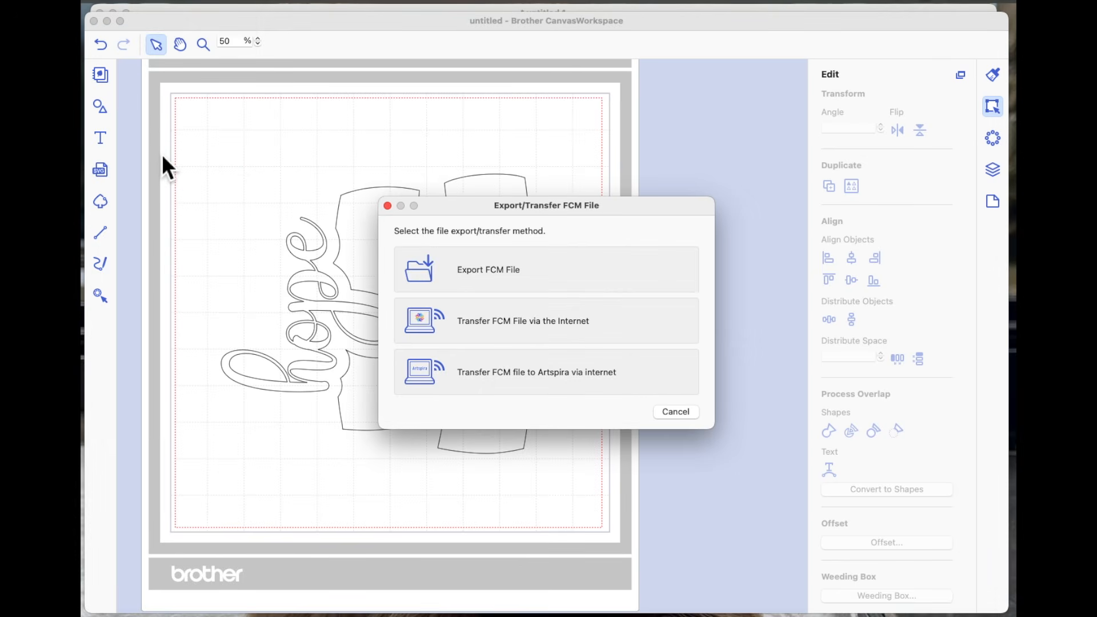
drag(684, 206, 656, 156)
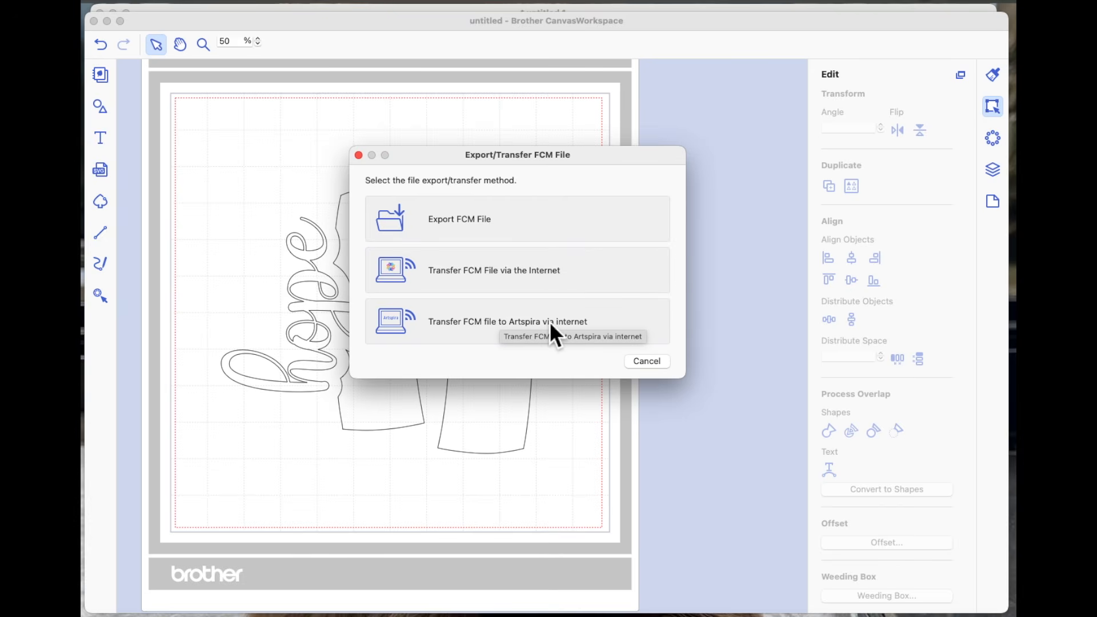
click(478, 224)
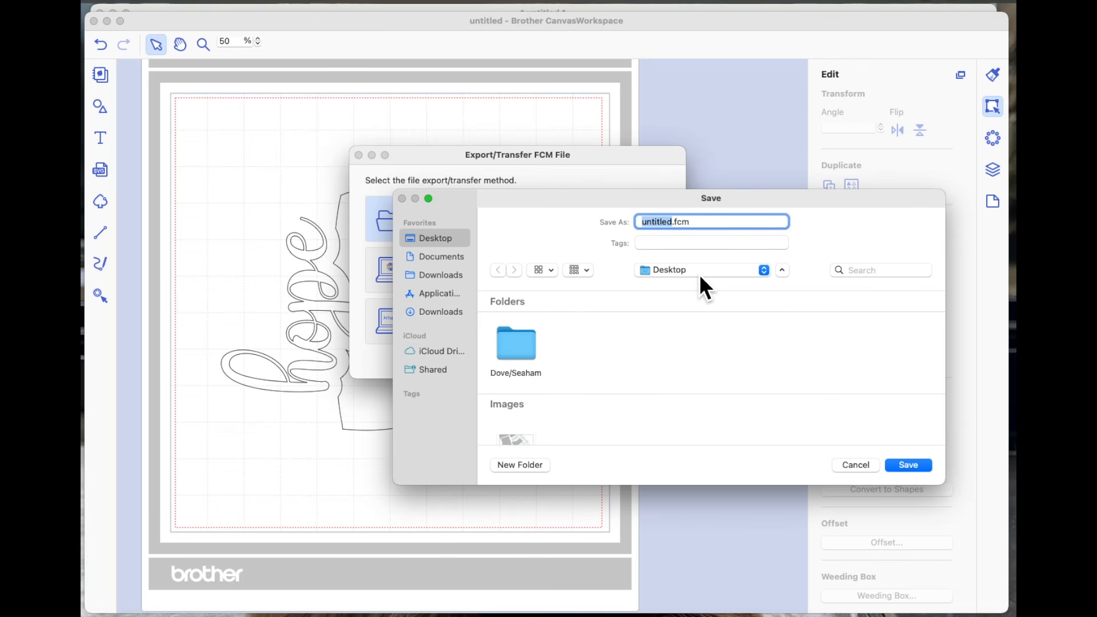
click(926, 470)
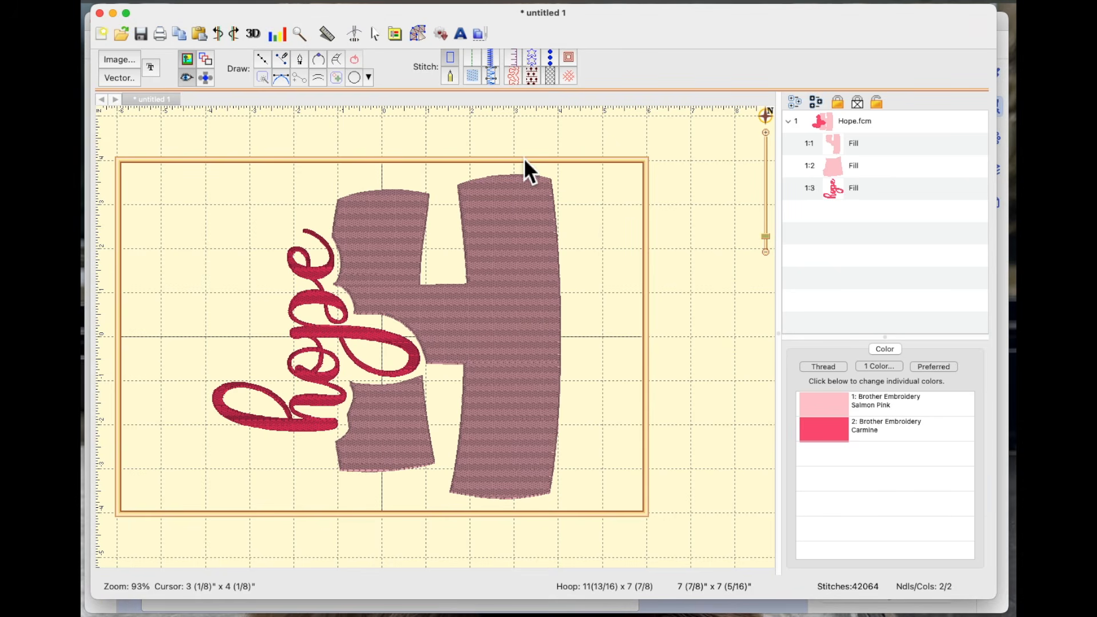
- Switch to the embroidery digitizing program and create a new blank design page beside the existing one, with the whole hoop in view
drag(170, 139, 535, 327)
click(105, 37)
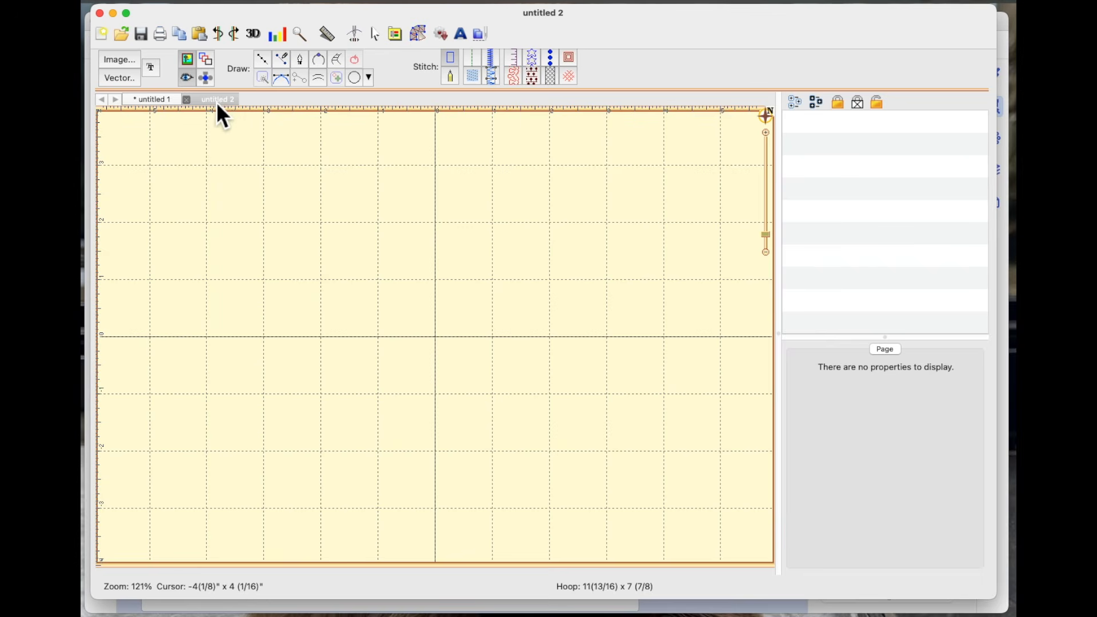
click(155, 101)
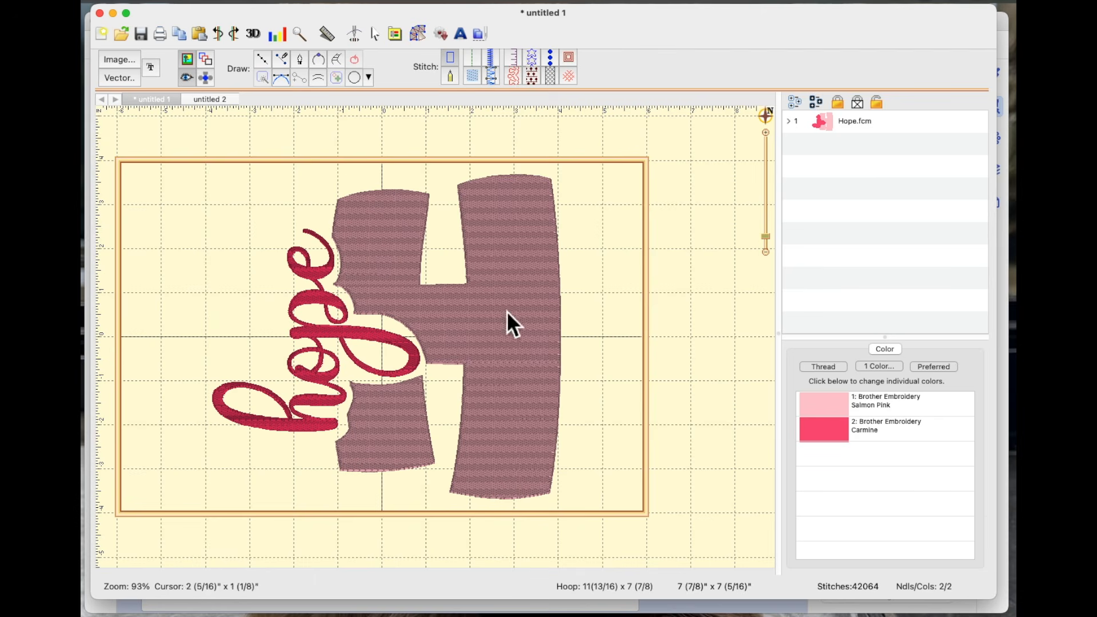
click(221, 104)
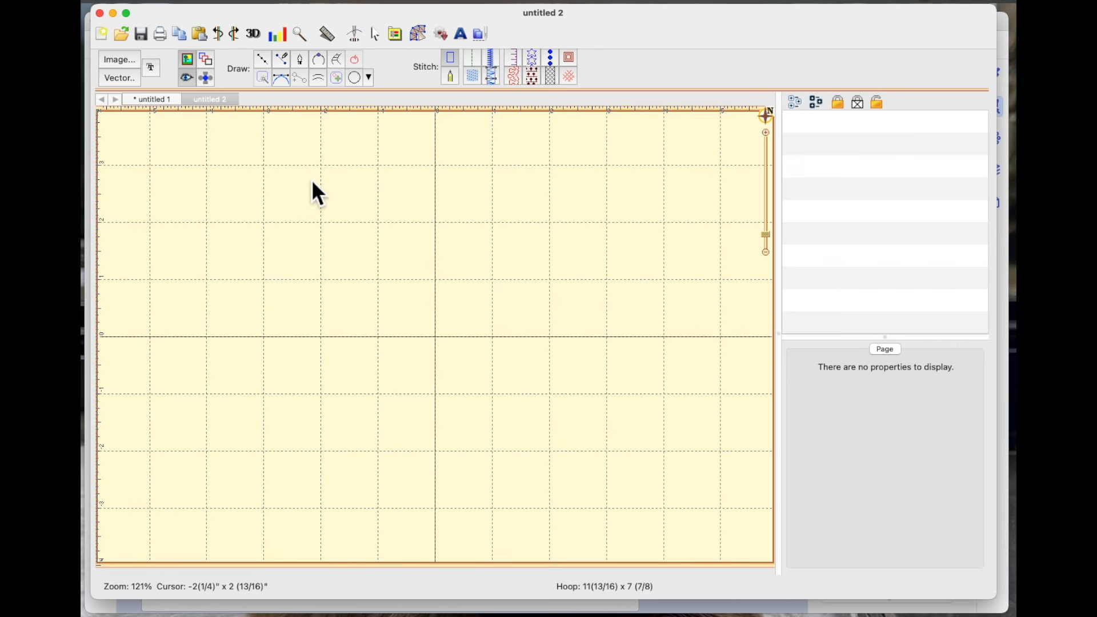
click(772, 243)
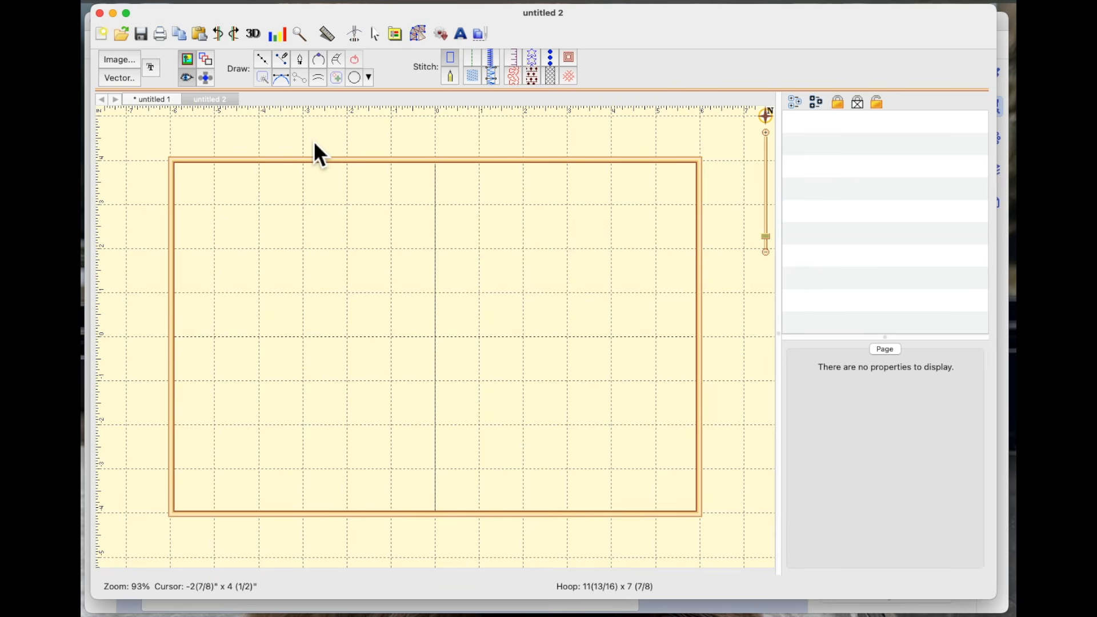
key(Escape)
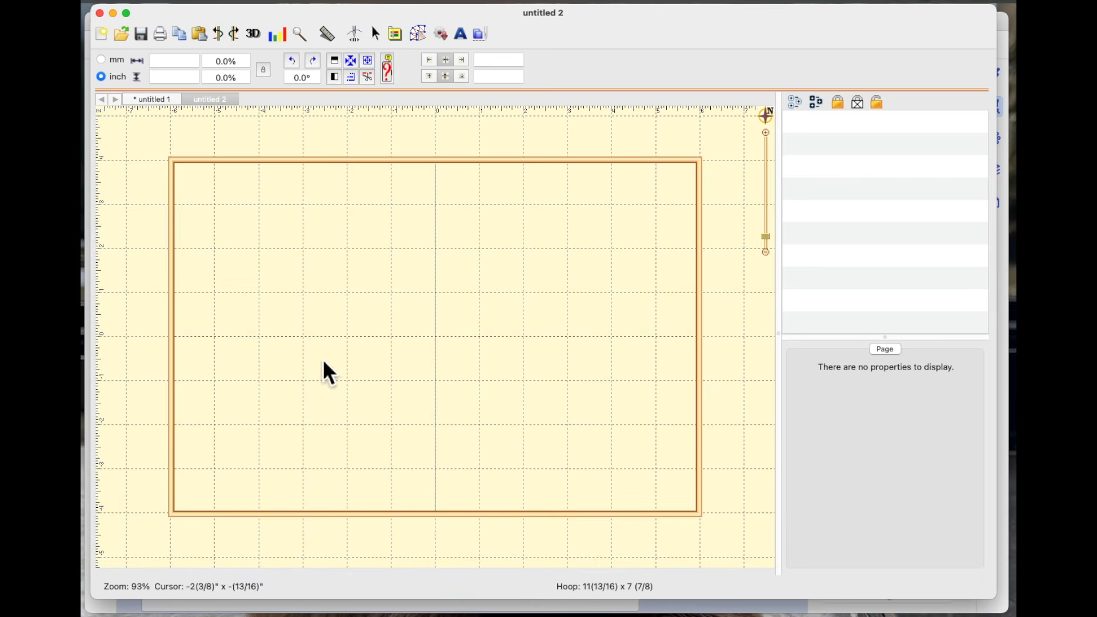
- Import the vector file untitled.fcm from the Desktop into the new page in the digitizing mode
click(421, 37)
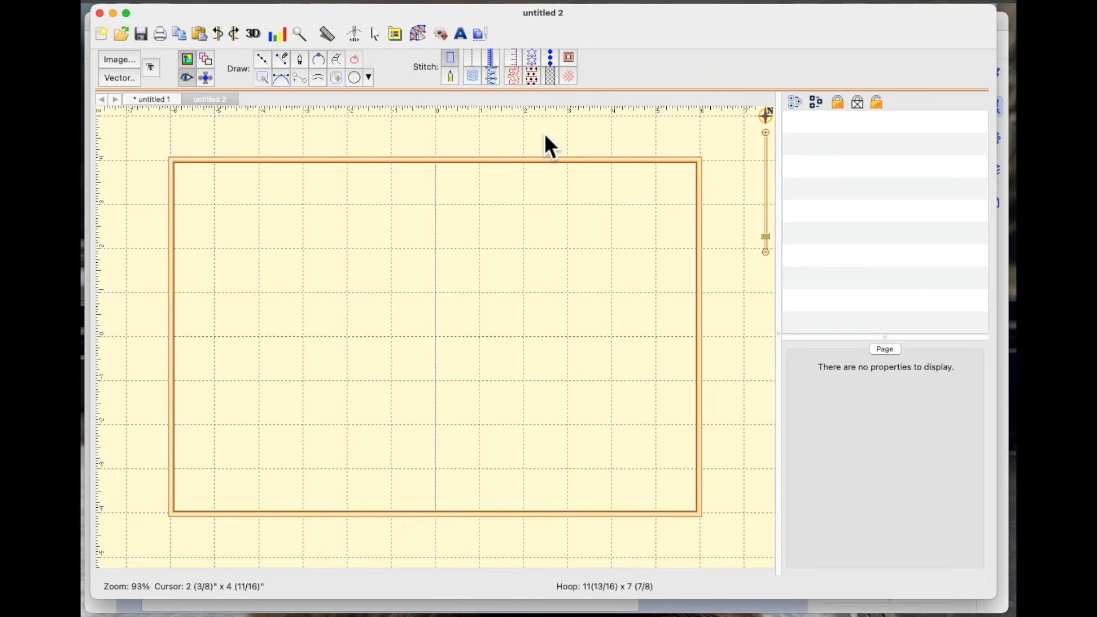
click(123, 79)
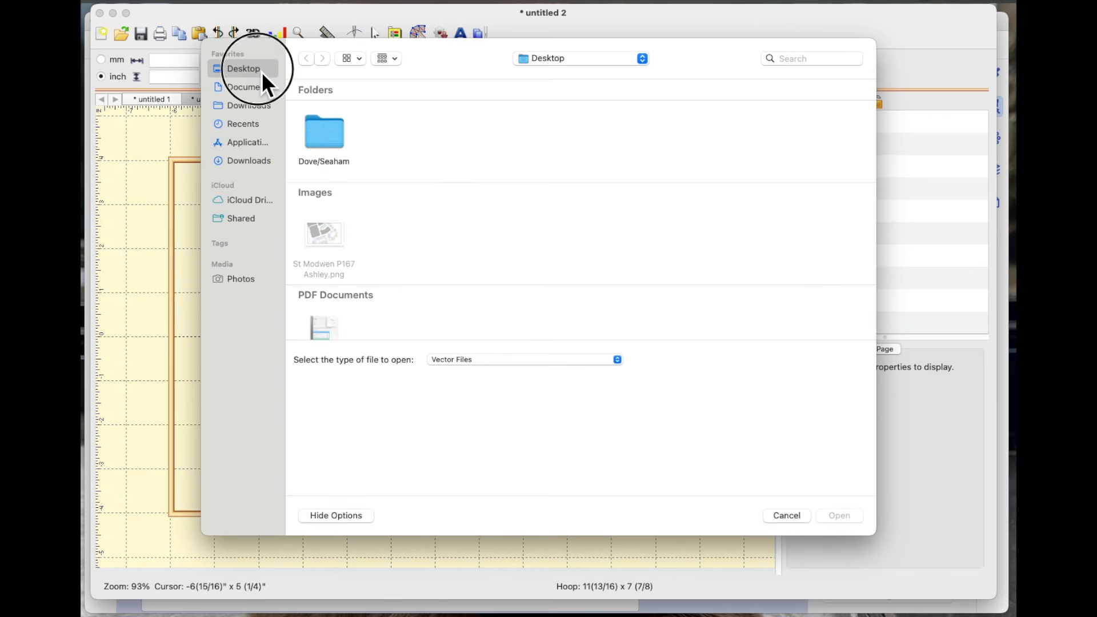
scroll(407, 177, down, 5)
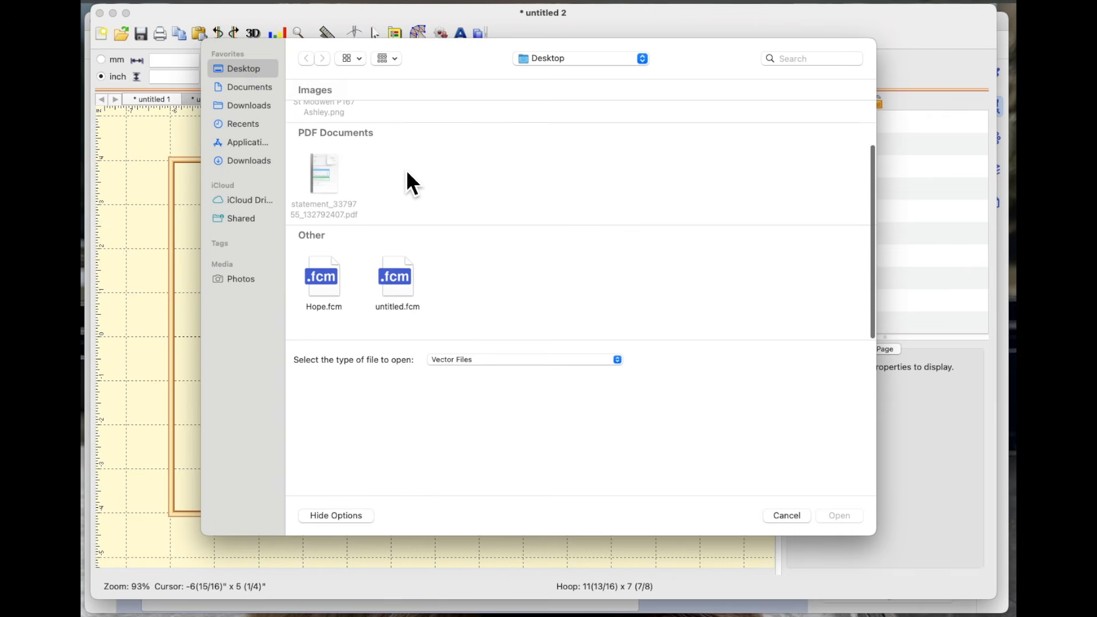
click(410, 289)
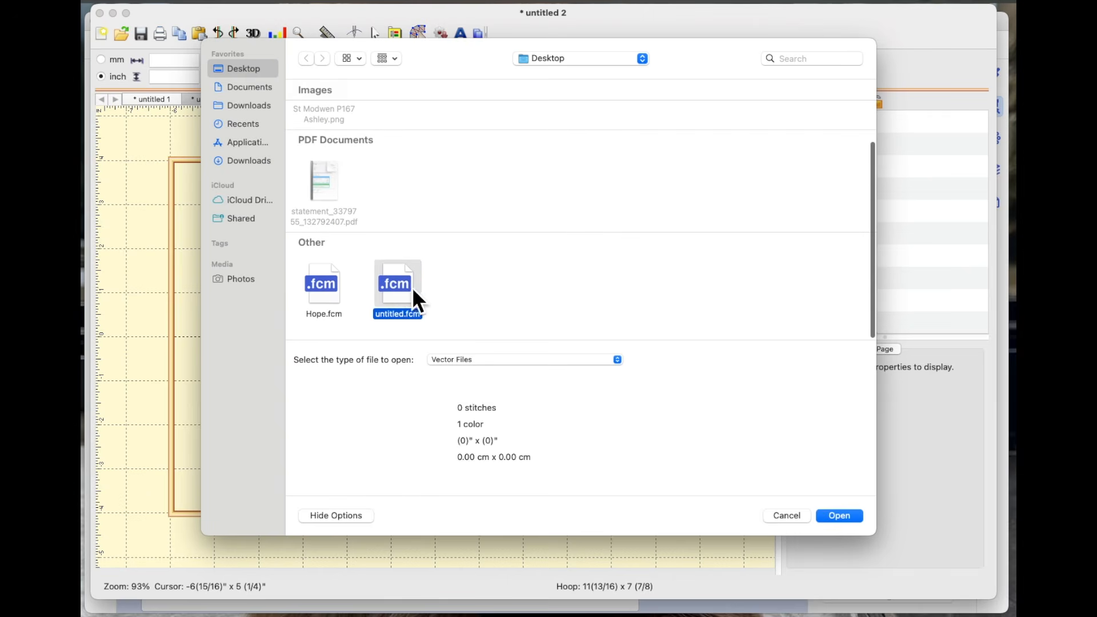
click(842, 517)
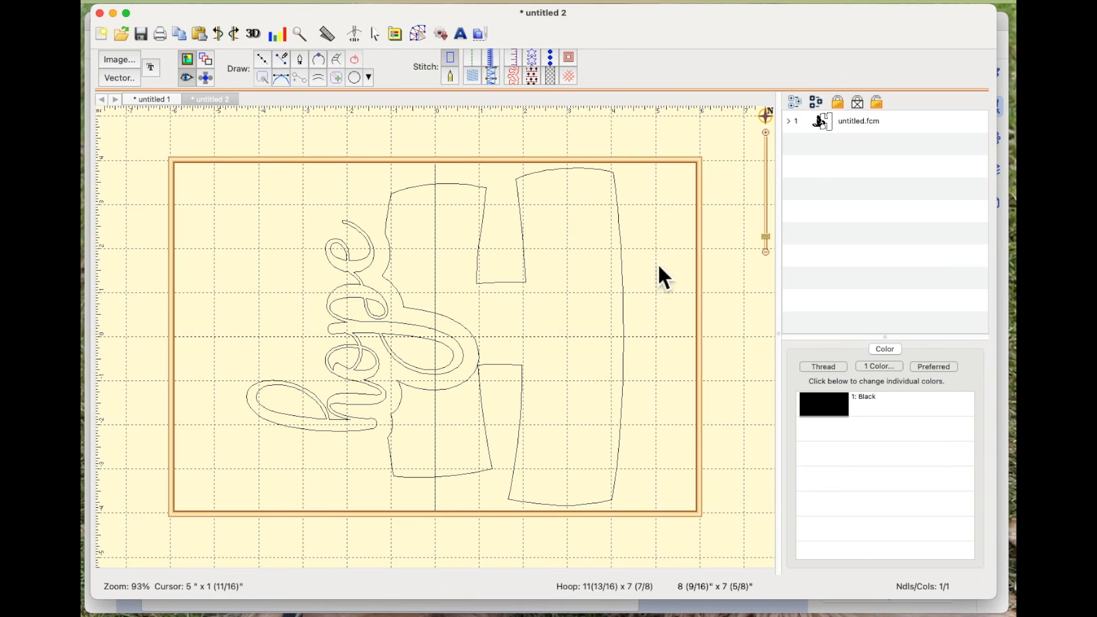
- Select the H outline and delete the surplus nodes along its cutout arc beside the letter e, keeping the end nodes
click(542, 177)
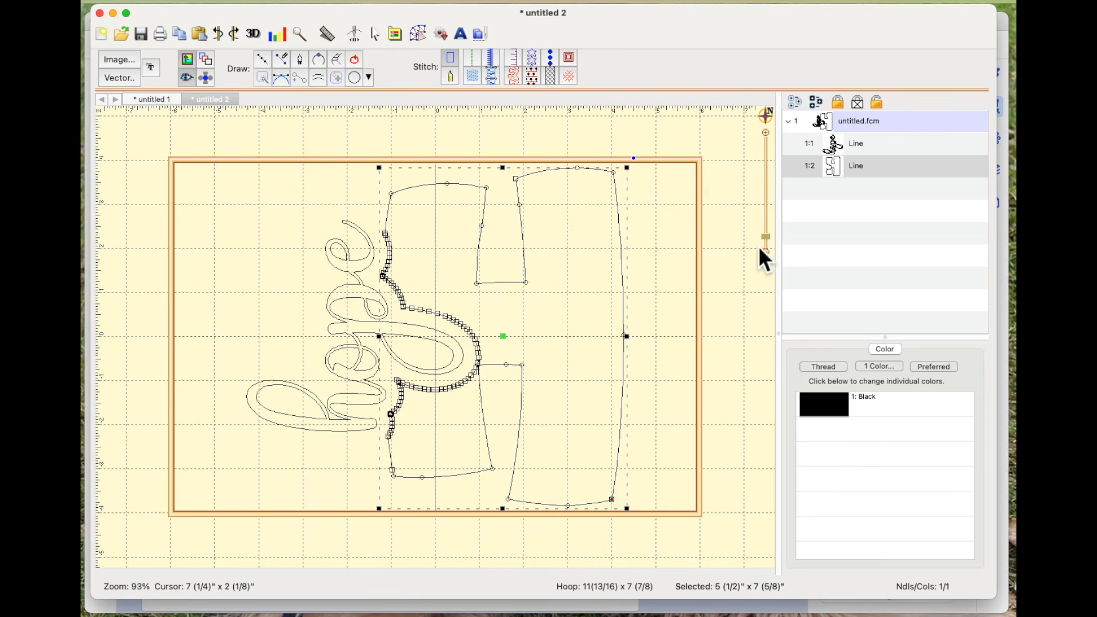
drag(770, 239, 772, 216)
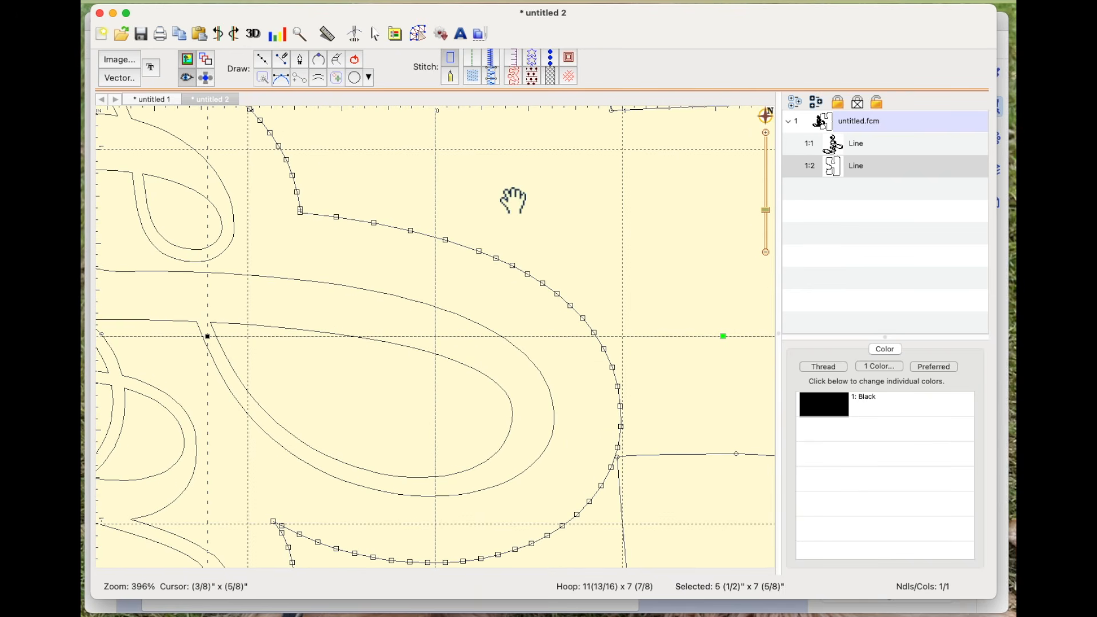
drag(417, 181, 654, 500)
drag(572, 243, 546, 323)
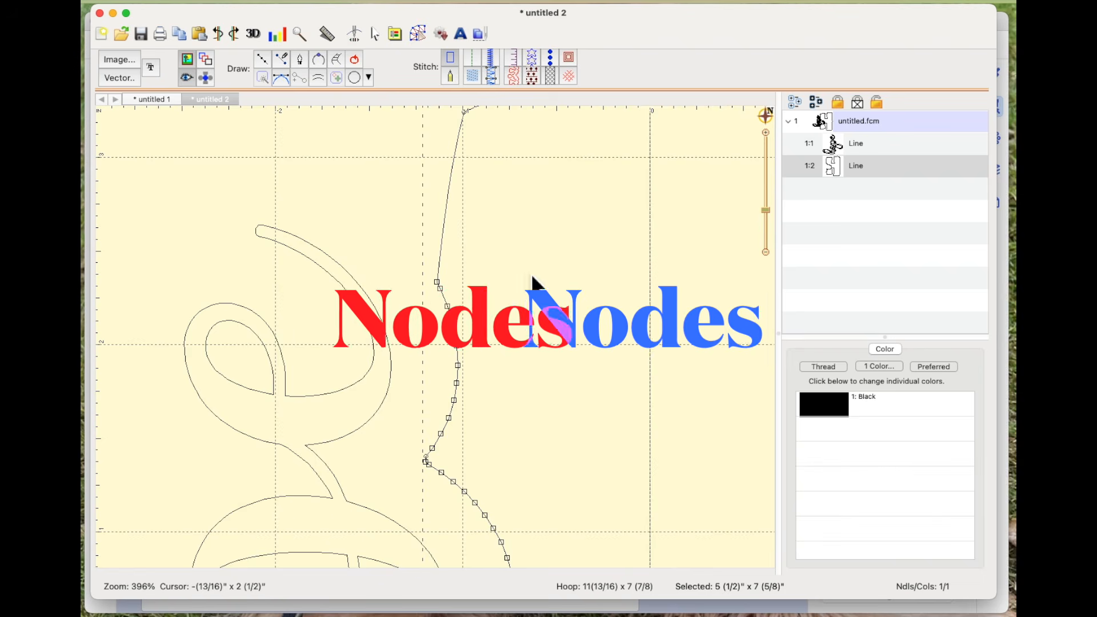
scroll(518, 397, up, 1)
mouse_move(336, 216)
mouse_down()
mouse_move(396, 233)
mouse_move(394, 282)
mouse_up()
mouse_move(377, 338)
mouse_down()
mouse_move(366, 379)
mouse_move(350, 386)
mouse_up()
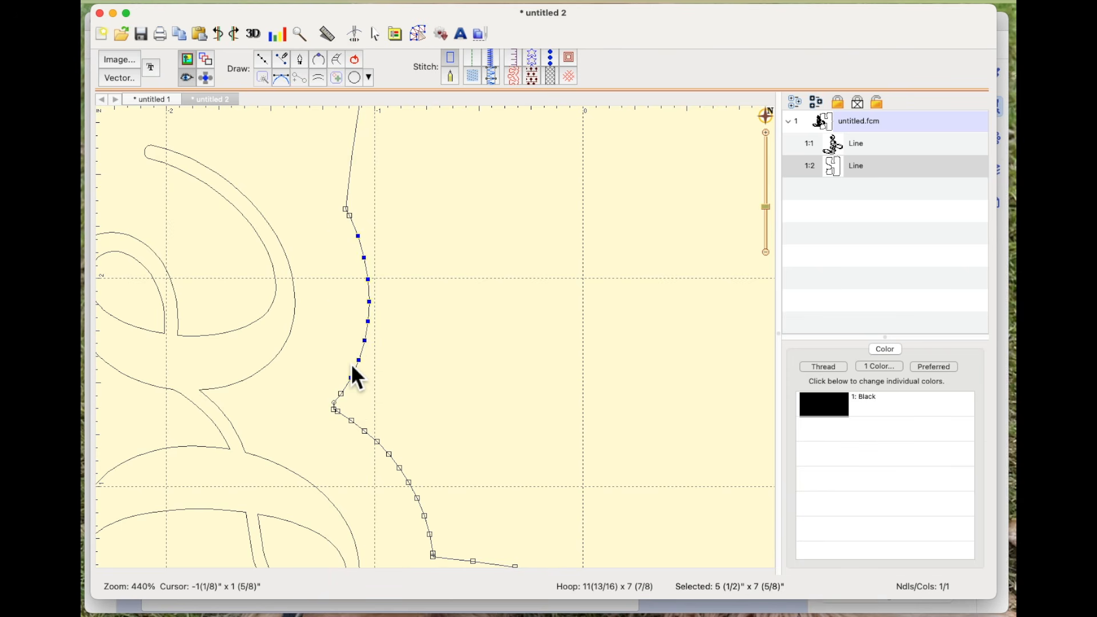
key(Delete)
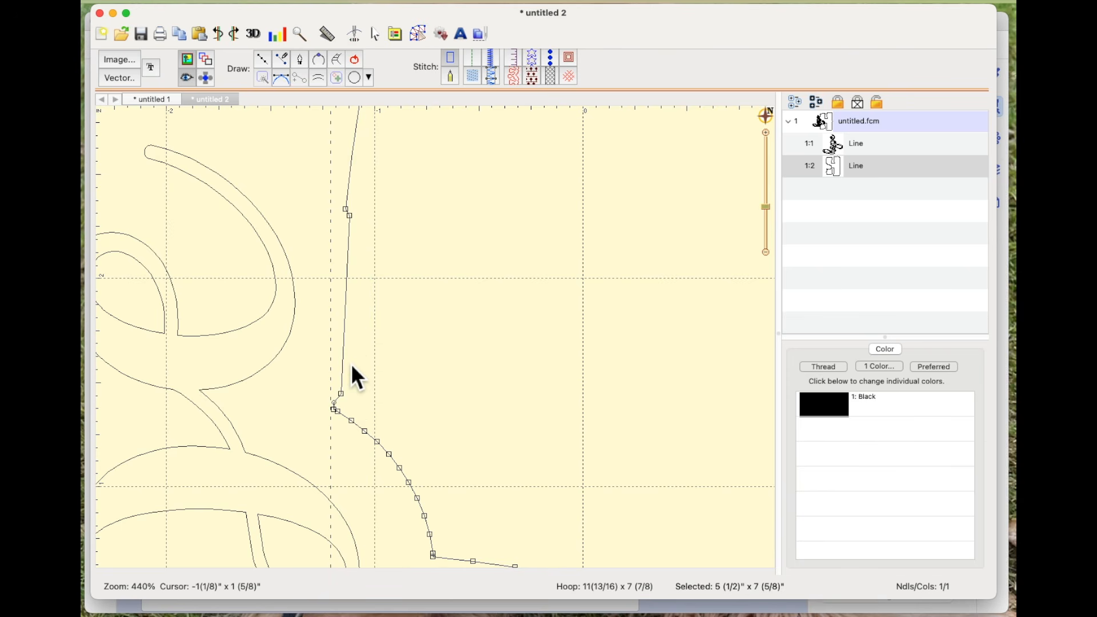
- Convert both end nodes of the straightened segment beside the e to Curved and adjust their handles to restore a smooth arc
click(350, 216)
right_click(350, 216)
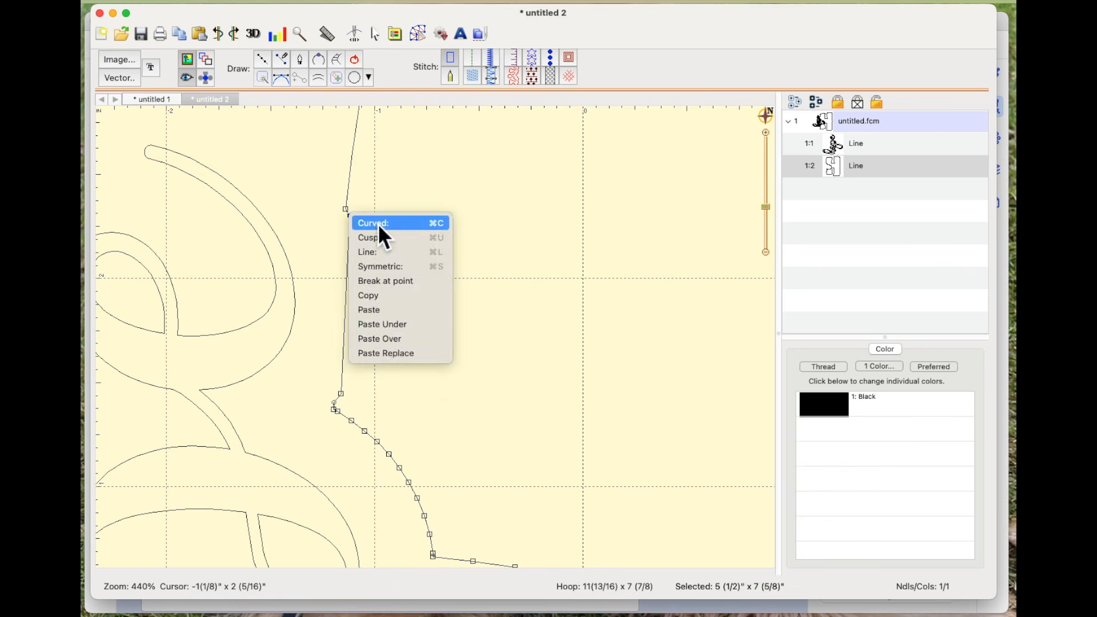
click(378, 224)
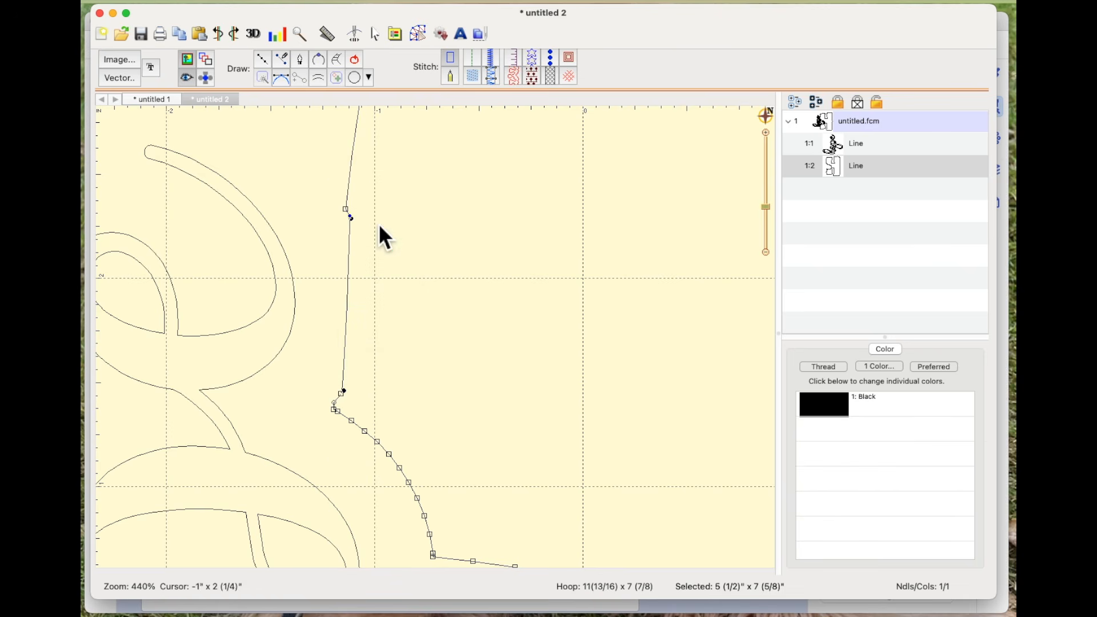
click(341, 393)
right_click(342, 394)
click(372, 400)
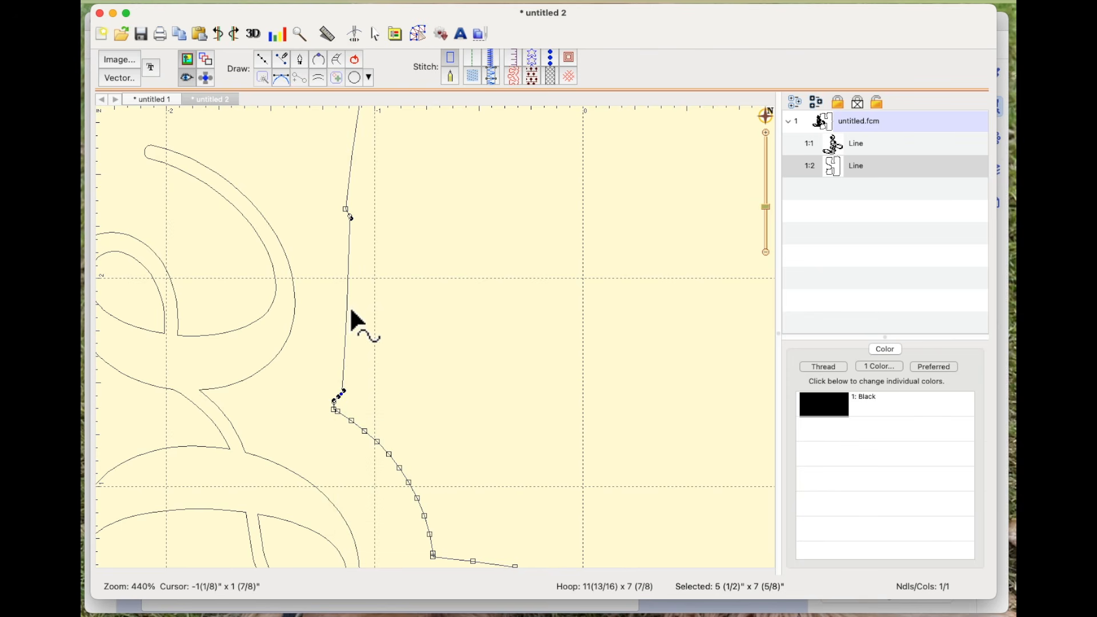
drag(350, 318, 366, 311)
drag(381, 398, 380, 371)
drag(379, 223, 377, 264)
drag(380, 370, 380, 368)
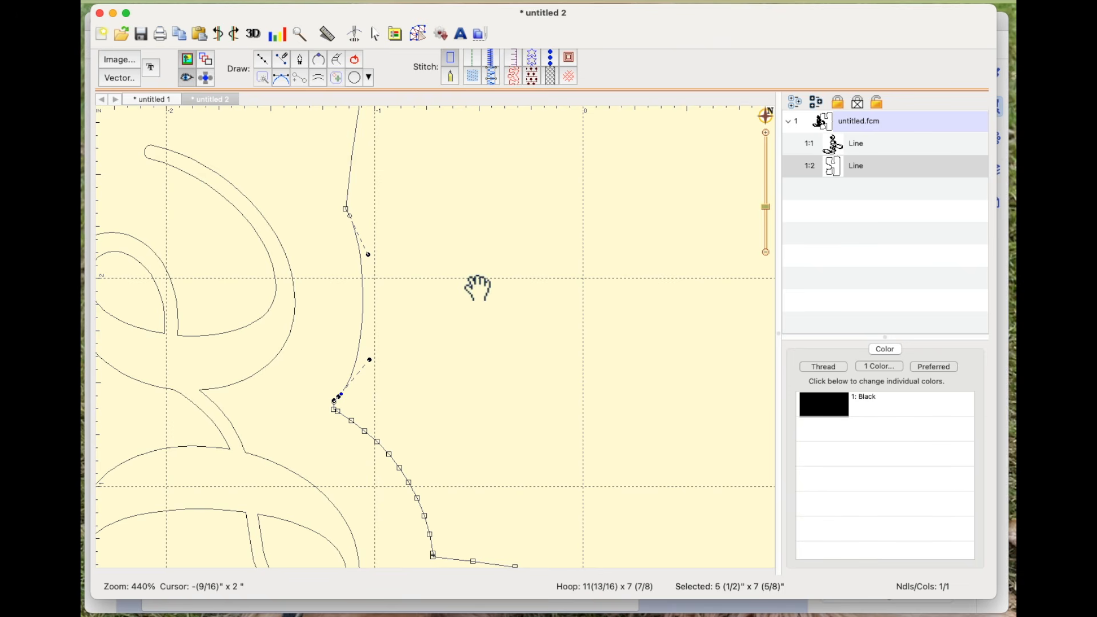
- Delete the surplus nodes along the next cutout arc of the H outline, around the bowl of the p
drag(497, 431, 485, 201)
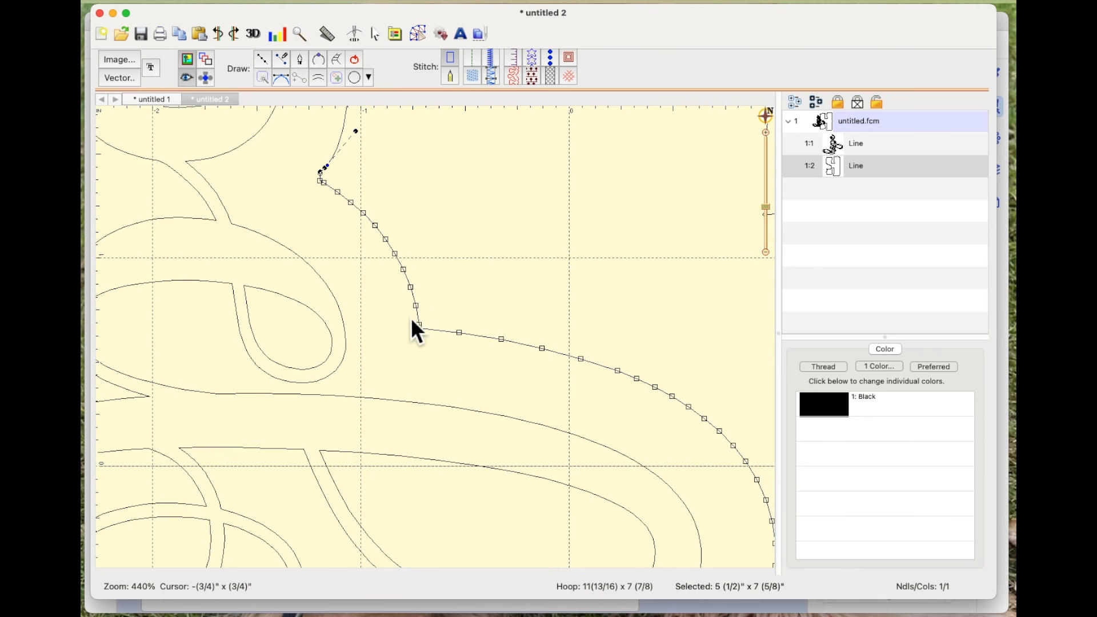
mouse_move(430, 310)
mouse_down()
mouse_move(368, 276)
mouse_move(338, 201)
mouse_move(341, 175)
mouse_move(391, 212)
mouse_move(420, 292)
mouse_up()
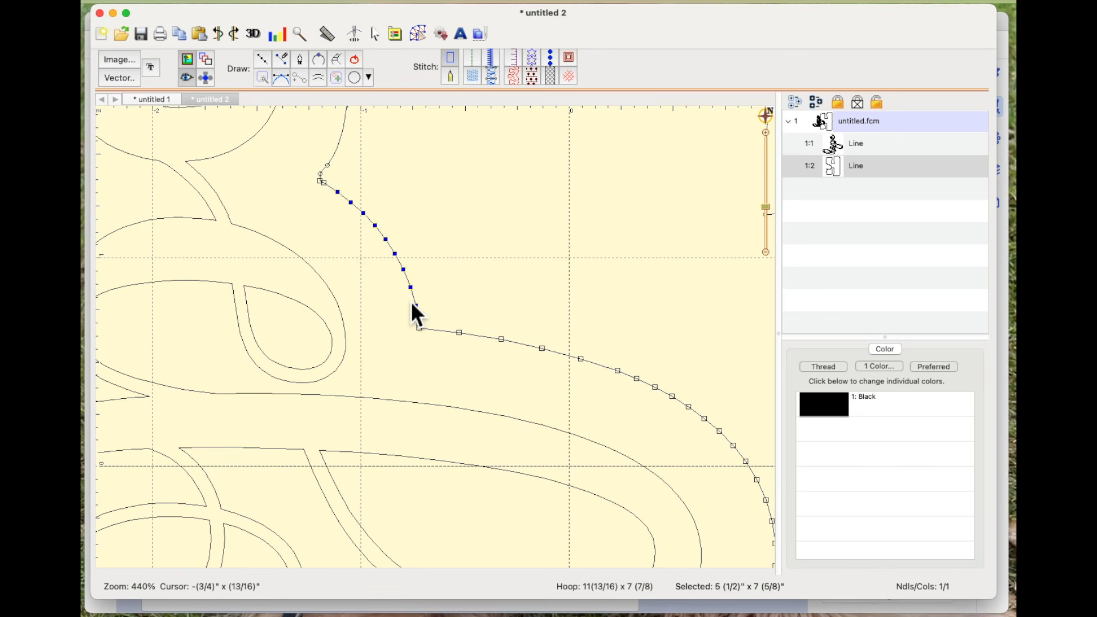
key(Delete)
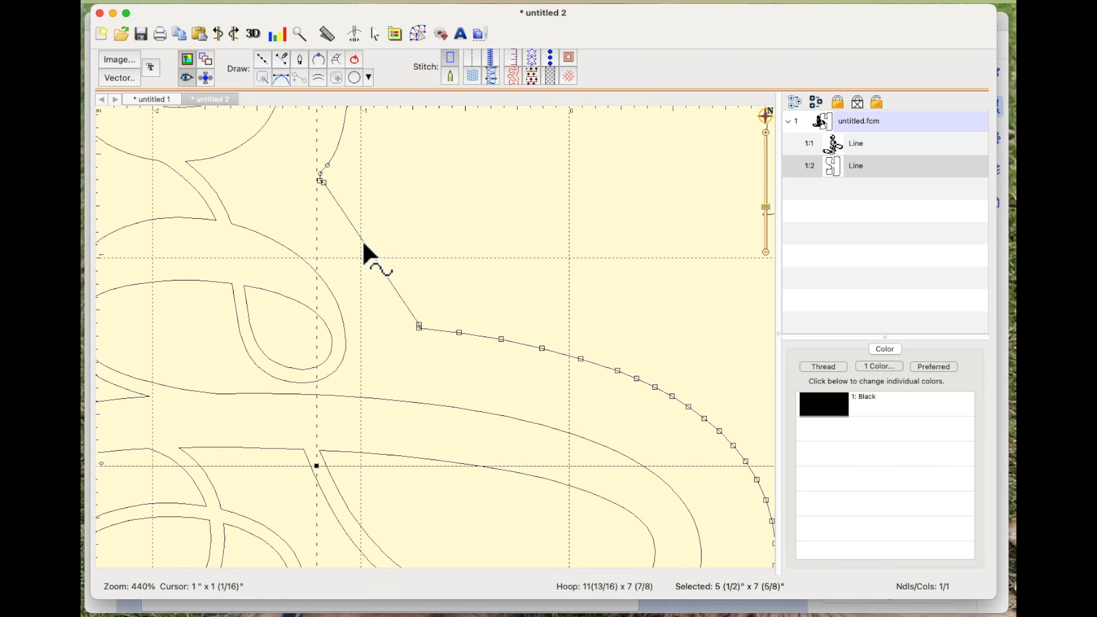
- Undo a shift of the segment around the p's bowl, convert its upper node to Curved and bend it into a smooth arc
drag(362, 242, 389, 242)
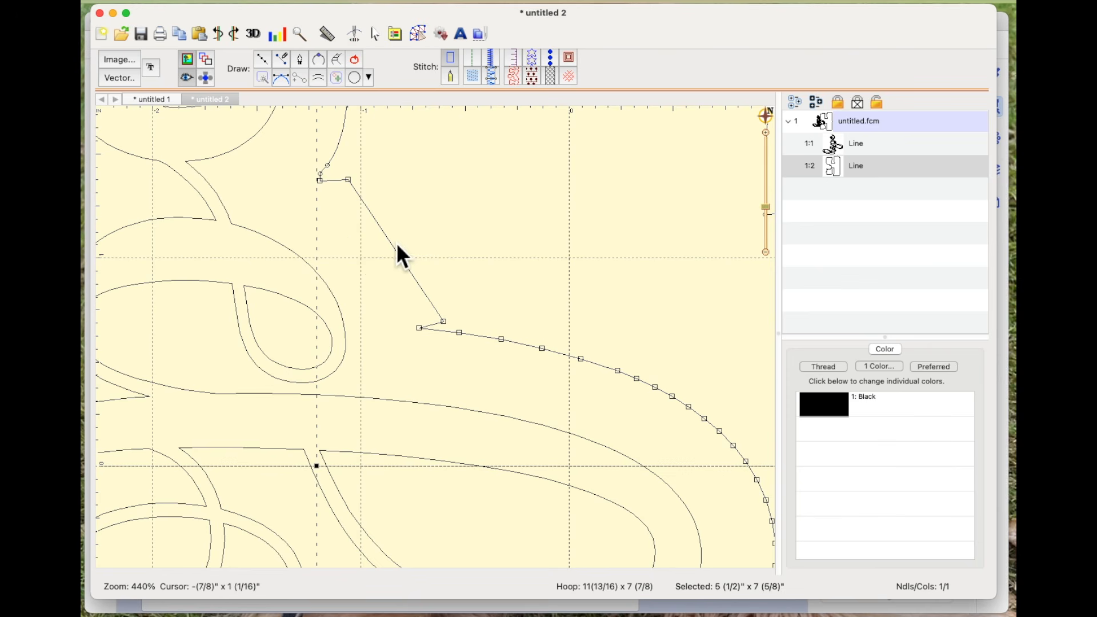
click(220, 33)
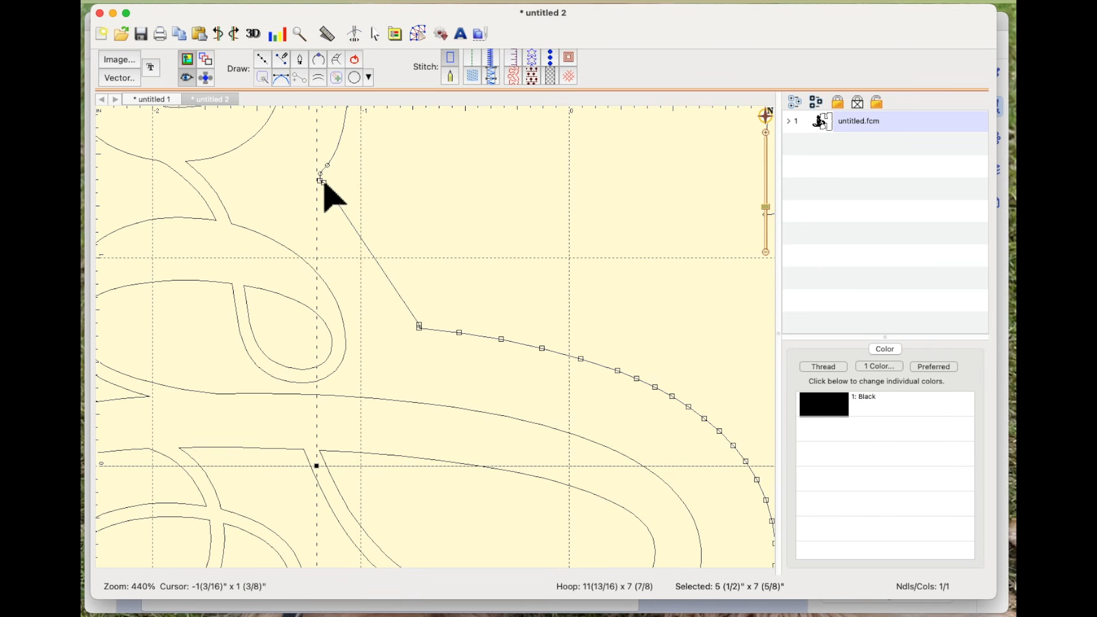
click(324, 183)
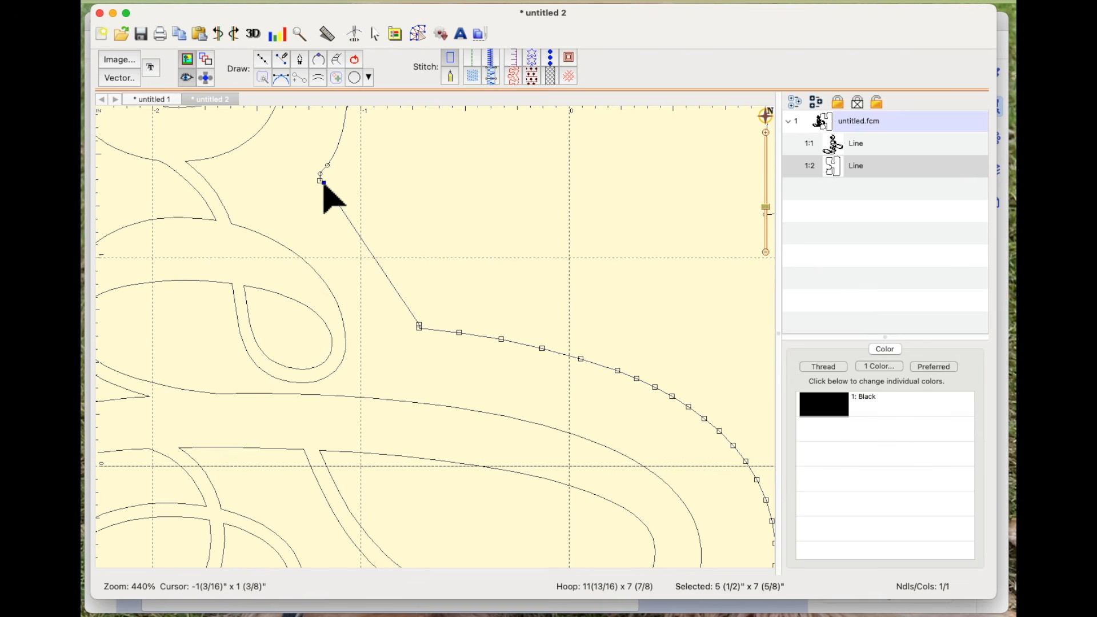
right_click(325, 184)
click(356, 195)
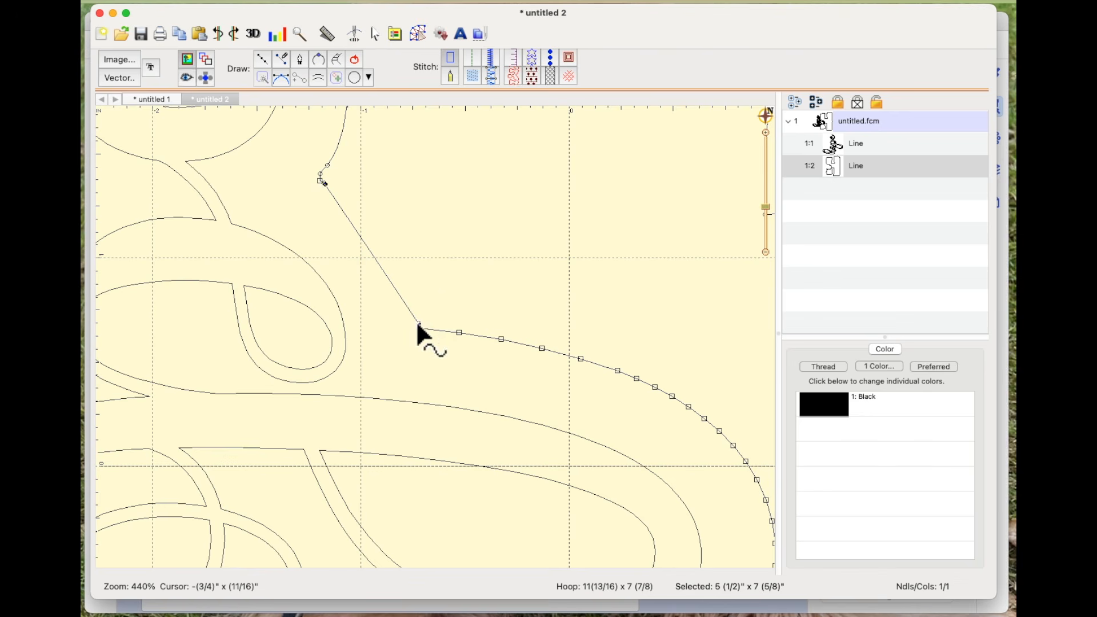
drag(372, 254, 383, 248)
drag(344, 182, 375, 202)
drag(435, 323, 427, 300)
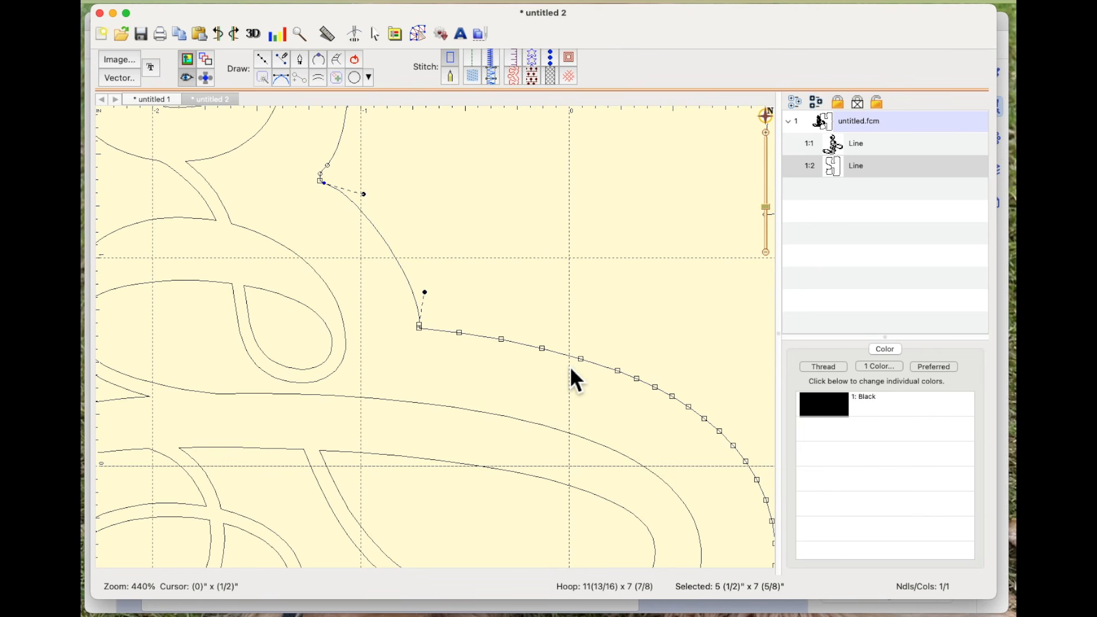
- Delete the surplus nodes along the H's short cutout arc beside the second leg of the letter h, keeping the end nodes
drag(669, 337, 522, 214)
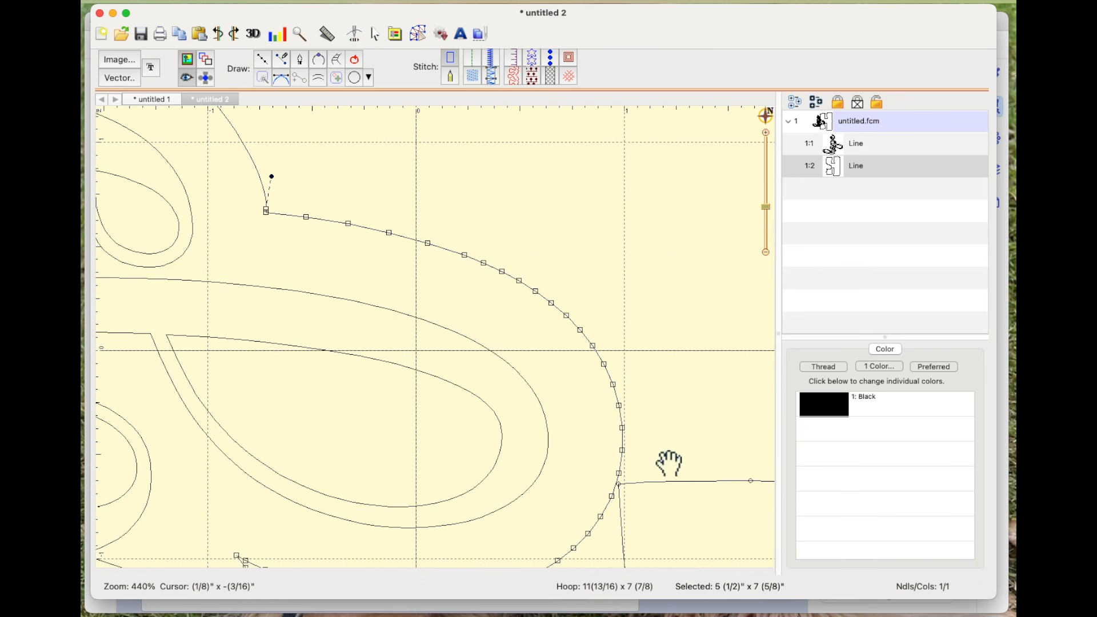
drag(667, 384, 691, 174)
drag(398, 498, 436, 448)
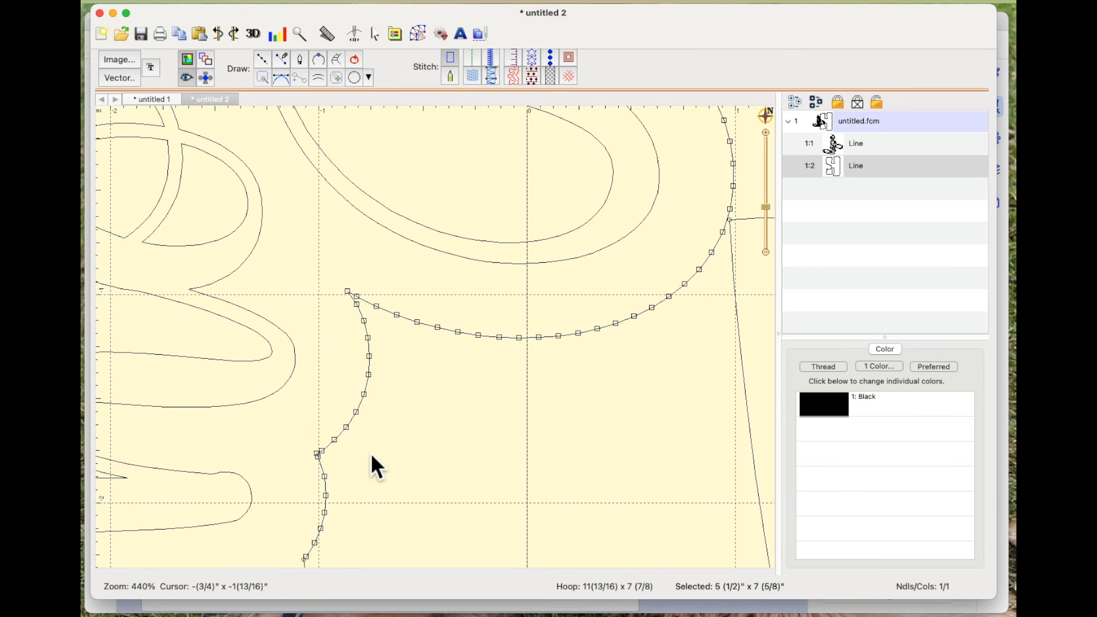
mouse_move(357, 319)
mouse_down()
mouse_move(390, 338)
mouse_move(395, 393)
mouse_move(382, 428)
mouse_move(338, 450)
mouse_up()
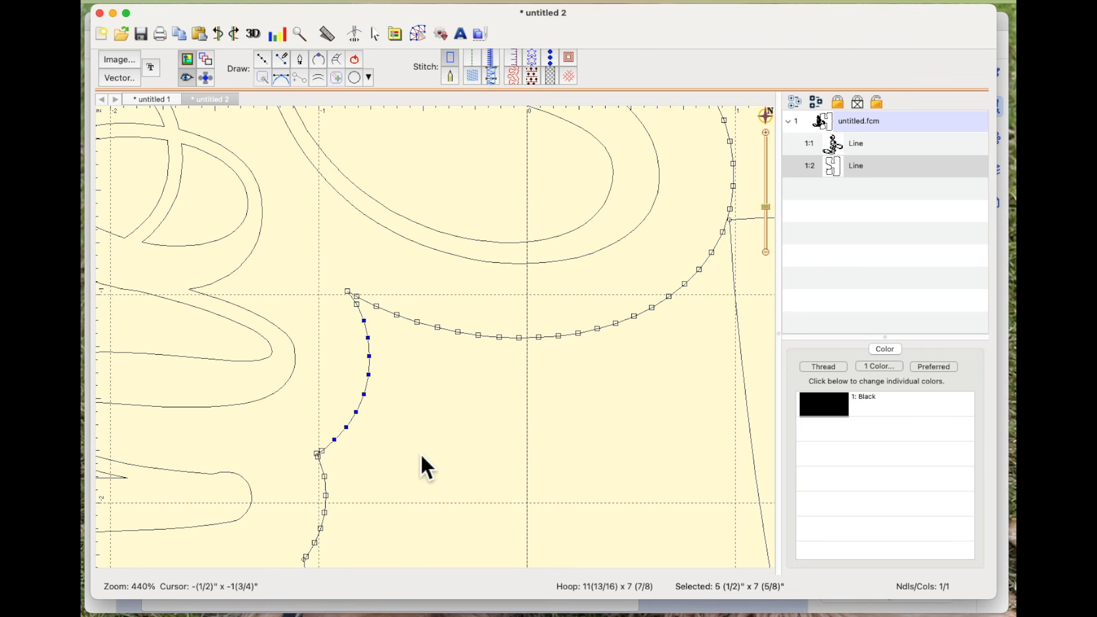
key(Delete)
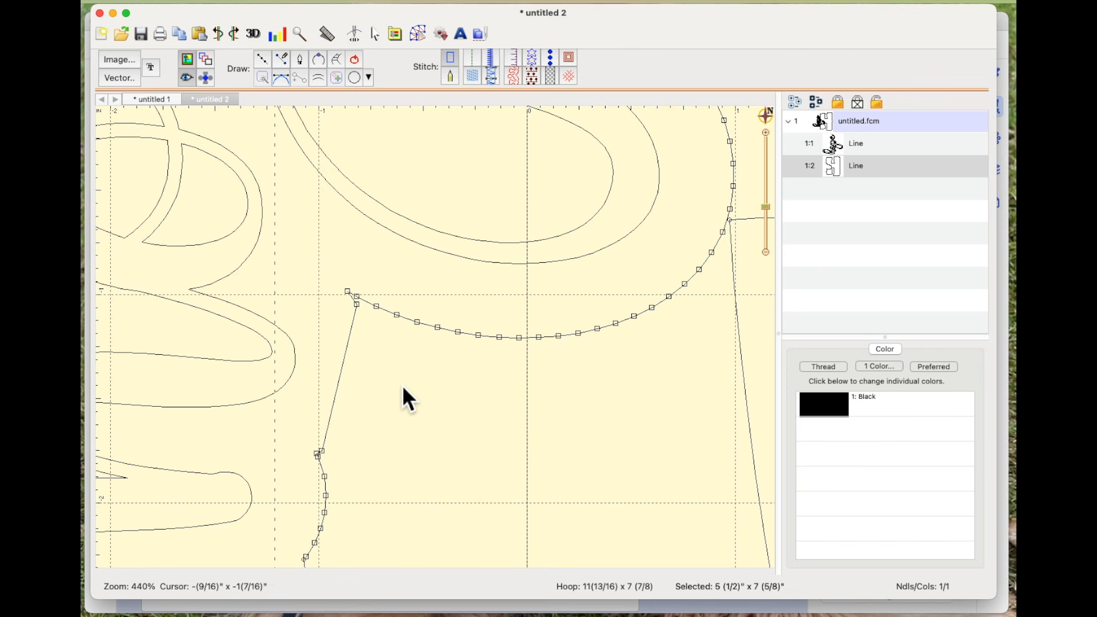
- Convert the upper end node beside the h's second leg to Curved, reposition both end nodes and adjust their handles to form a smooth arc
click(356, 304)
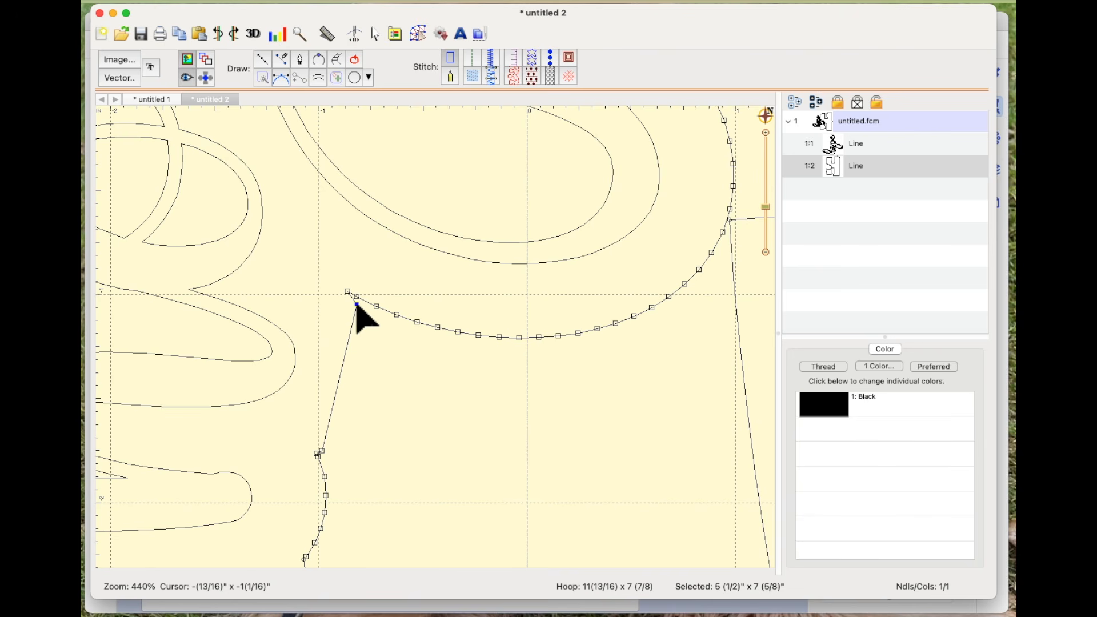
right_click(357, 306)
click(389, 314)
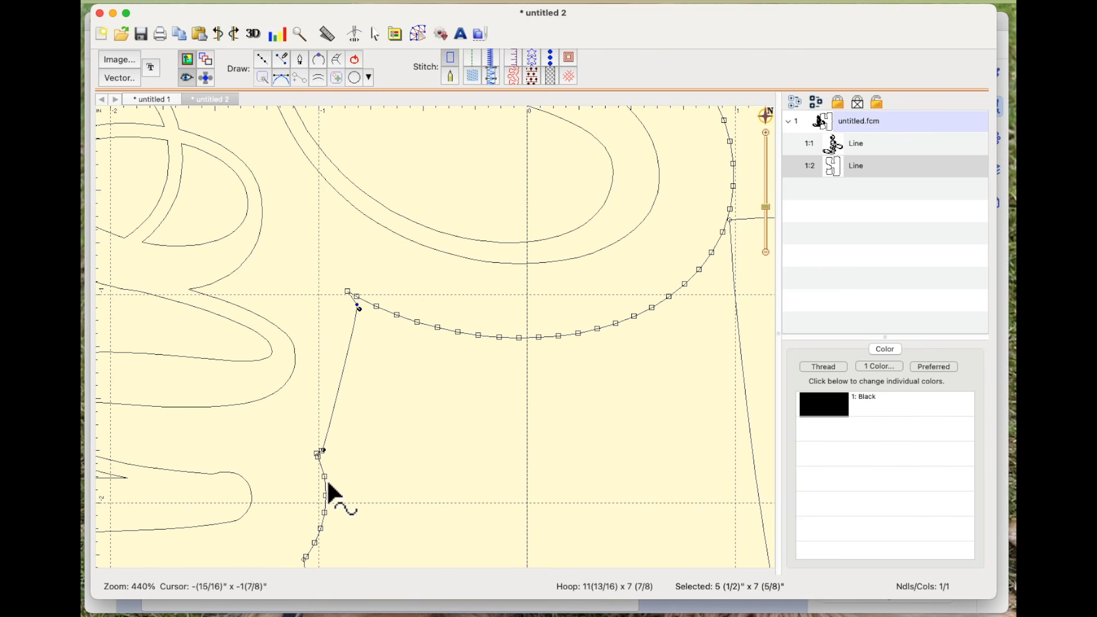
click(321, 451)
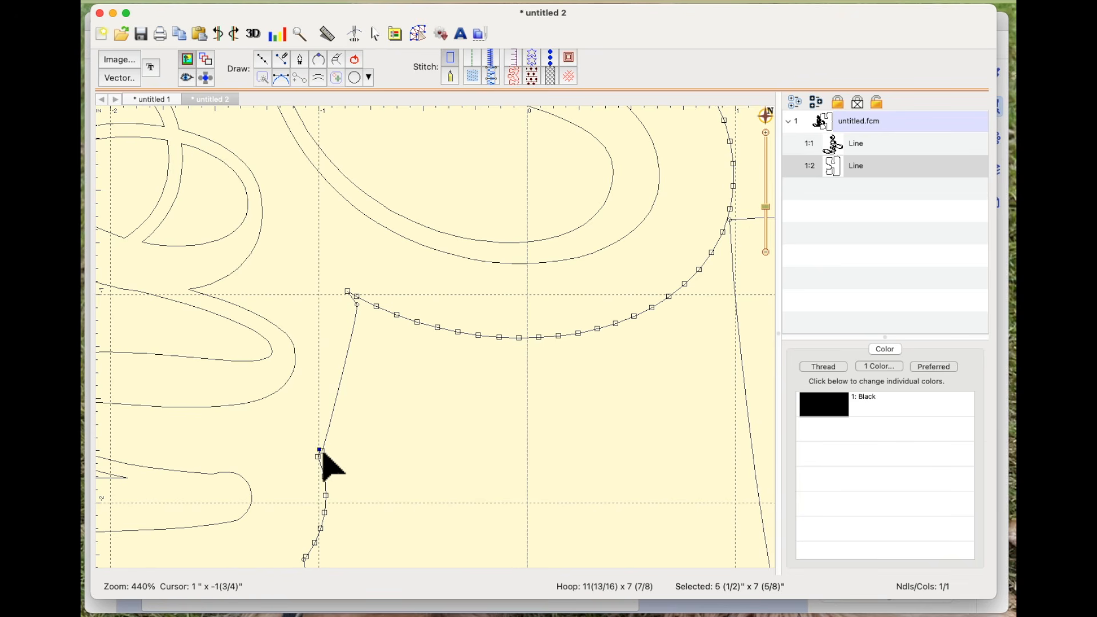
drag(322, 454, 358, 399)
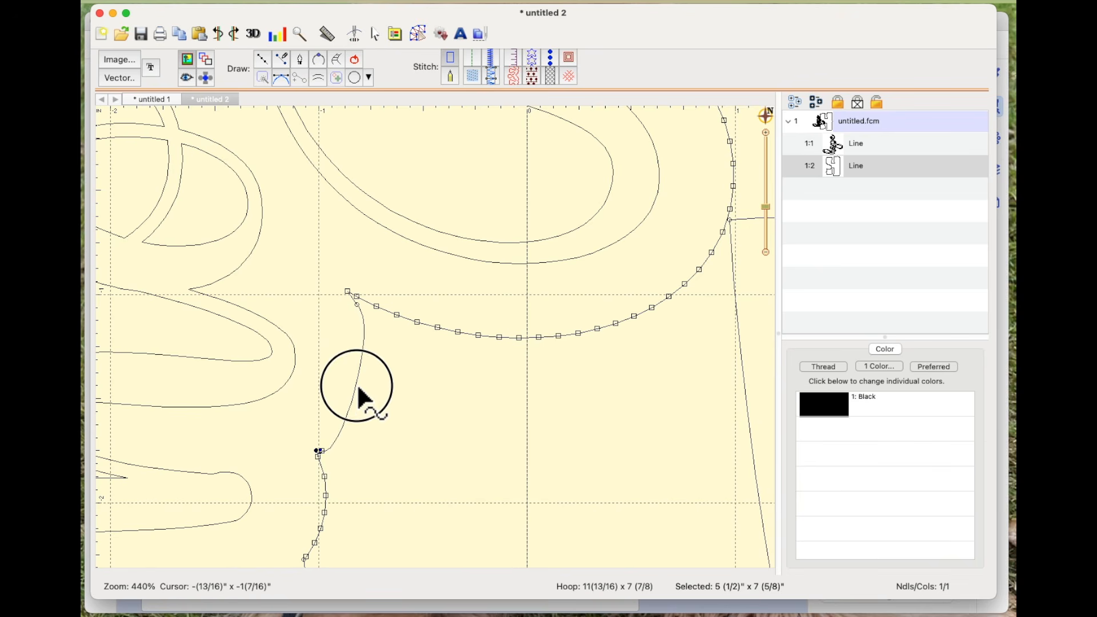
drag(321, 451, 338, 452)
drag(354, 400, 341, 436)
drag(358, 306, 355, 319)
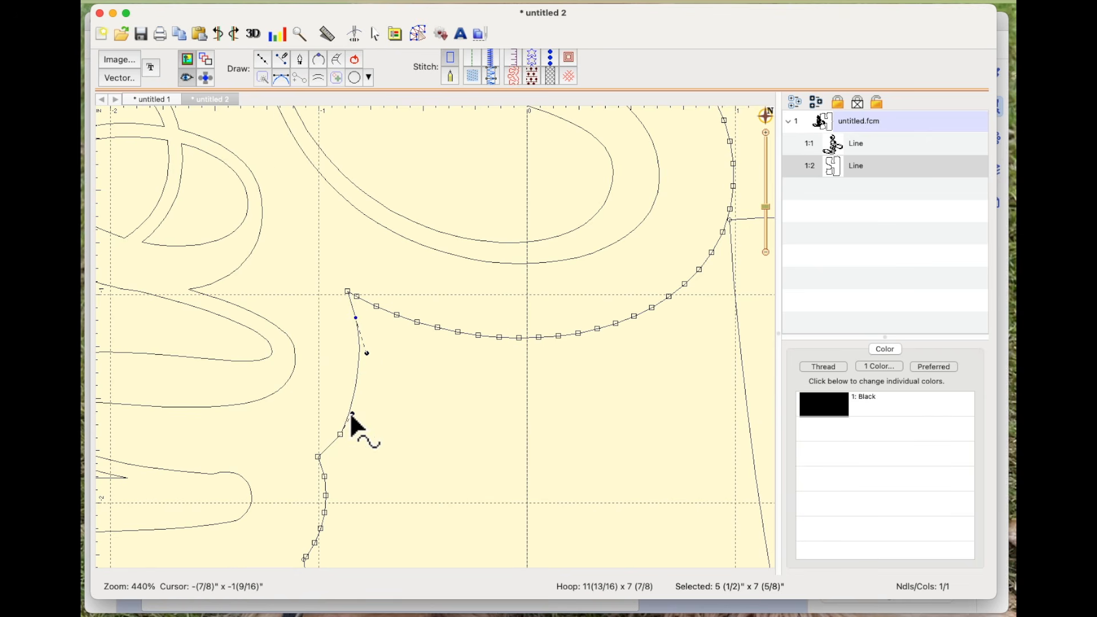
drag(350, 414, 348, 413)
- Delete the surplus nodes along the H's lowest cutout arc, beside the base of the h's stem
scroll(393, 443, down, 4)
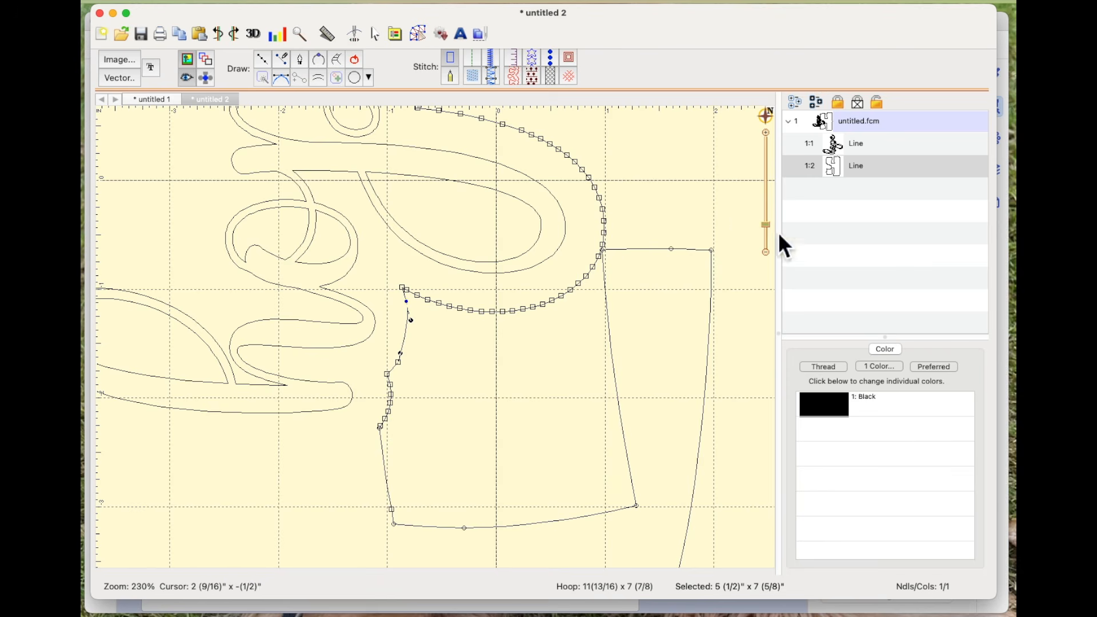
drag(765, 225, 765, 198)
drag(443, 455, 465, 247)
mouse_move(343, 255)
mouse_down()
mouse_move(344, 318)
mouse_move(351, 293)
mouse_up()
key(Delete)
- Convert the remaining nodes of the arc beside the h's stem base to Curved, deselect the outline and fit the whole design in view
click(342, 320)
right_click(351, 238)
click(367, 245)
click(336, 337)
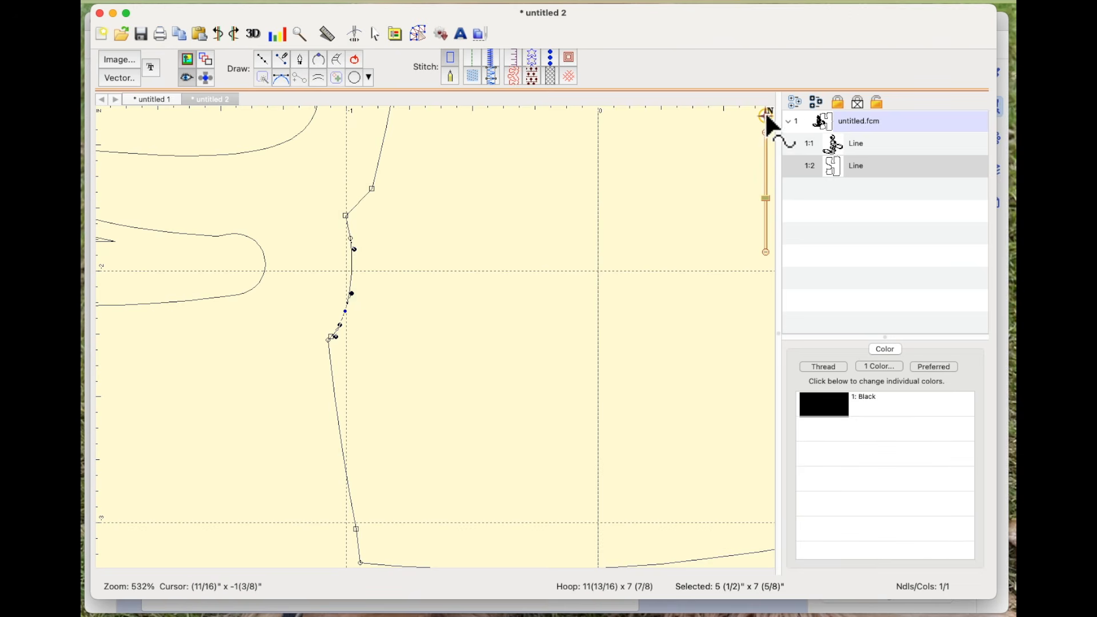
click(519, 167)
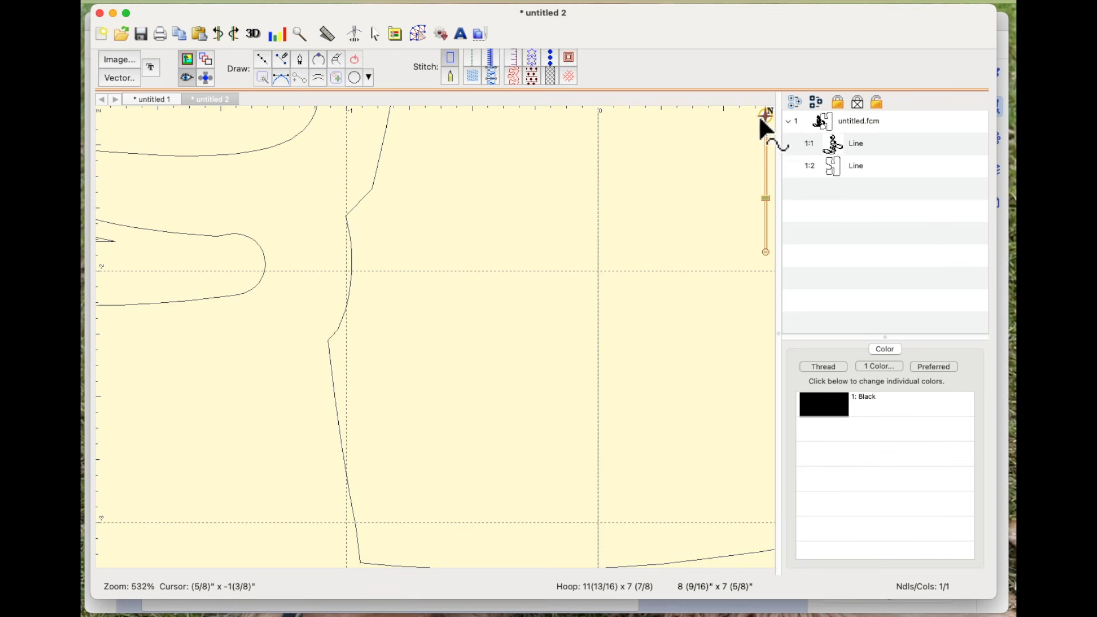
click(764, 113)
click(674, 115)
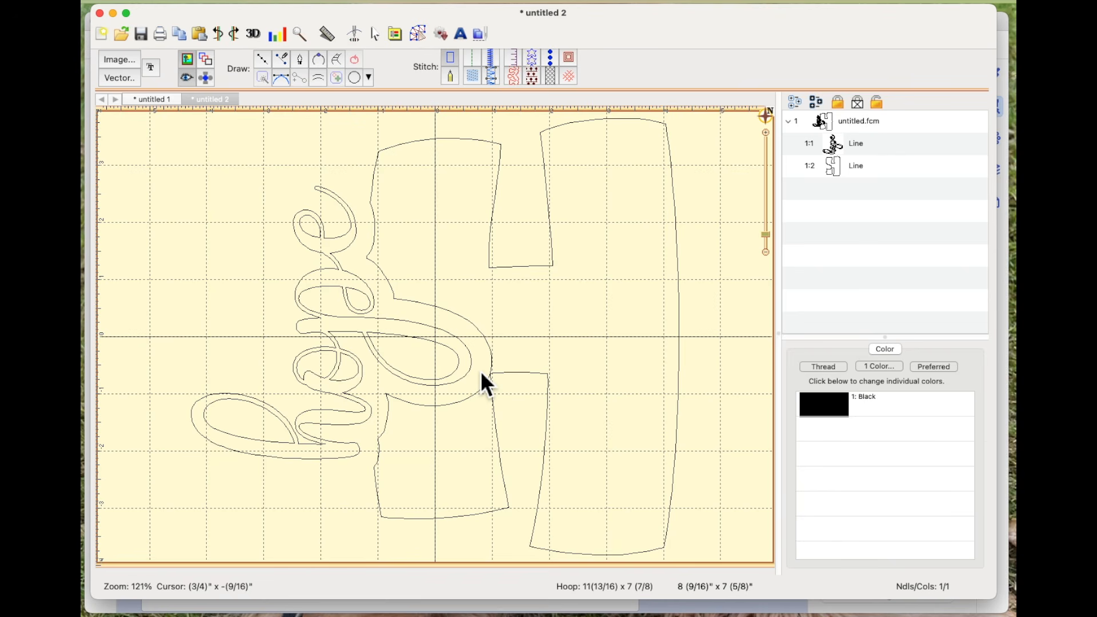
- Assign the Brother Embroidery Salmon Pink thread to the H outline and convert it to a fill stitch
click(578, 126)
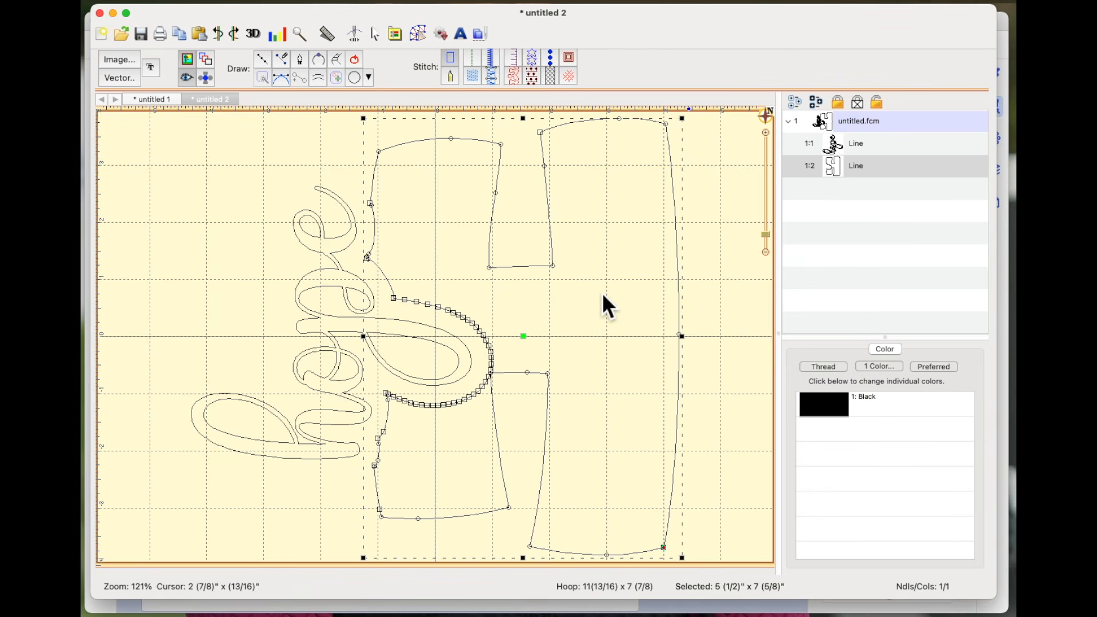
click(832, 407)
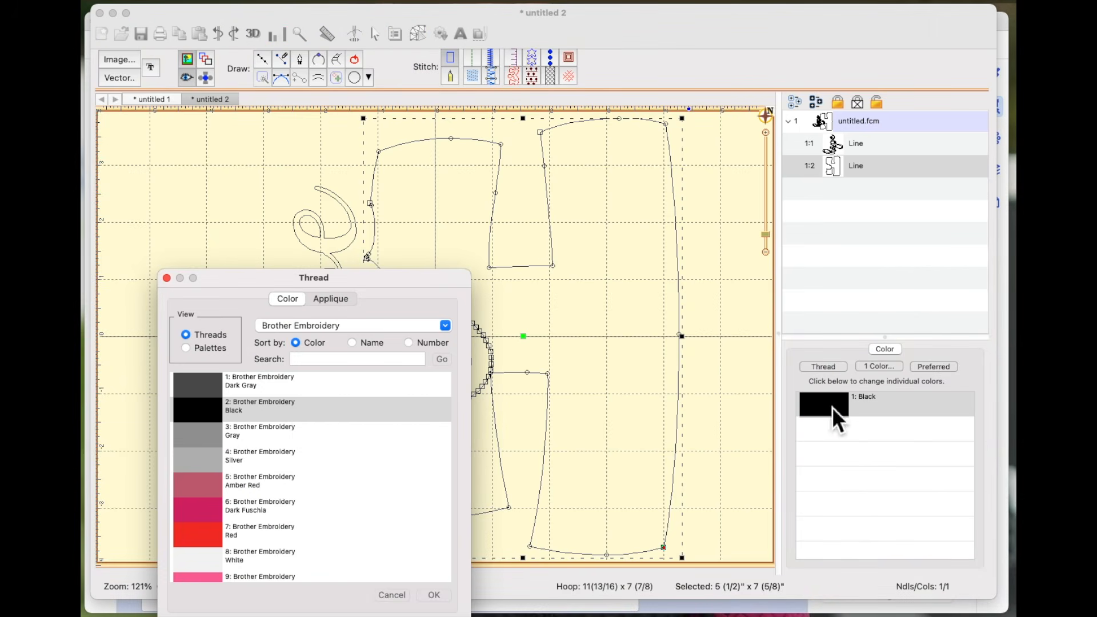
scroll(286, 437, down, 8)
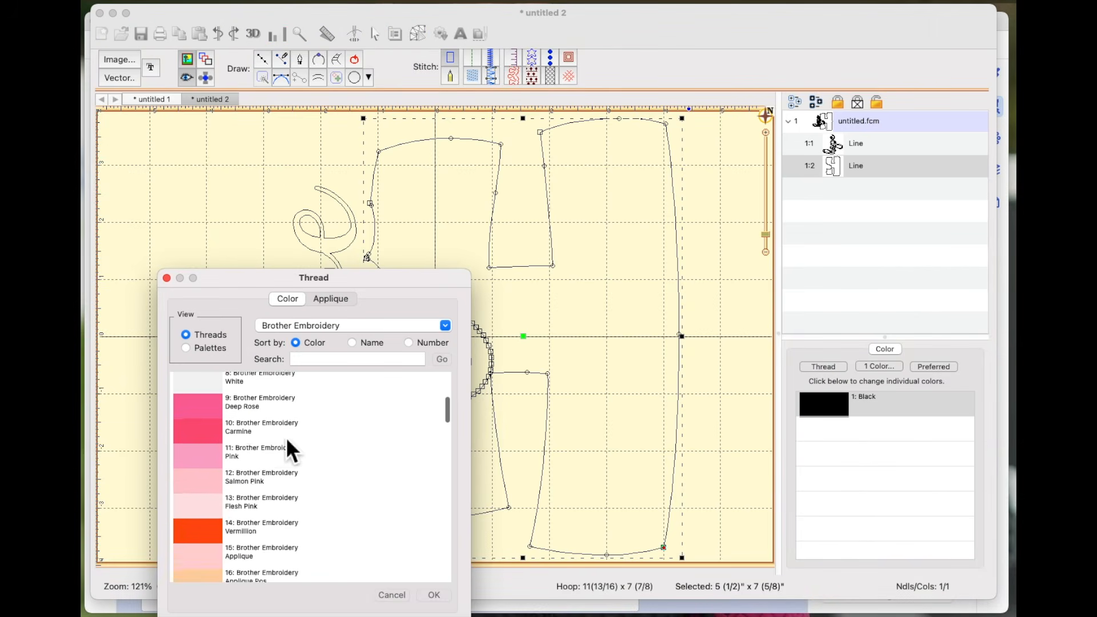
click(209, 475)
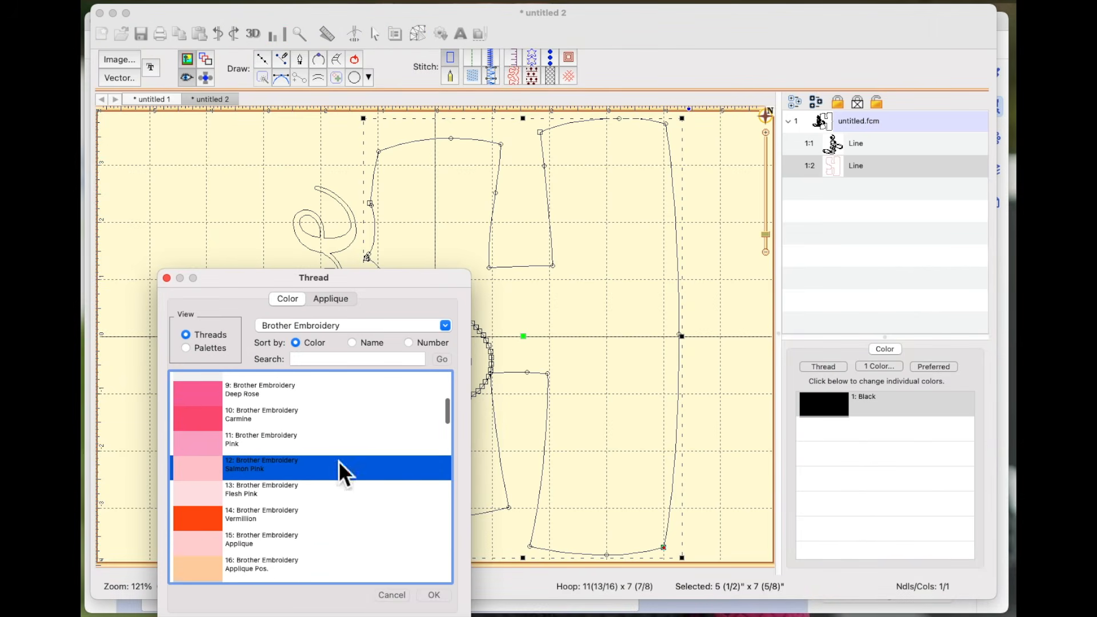
click(438, 595)
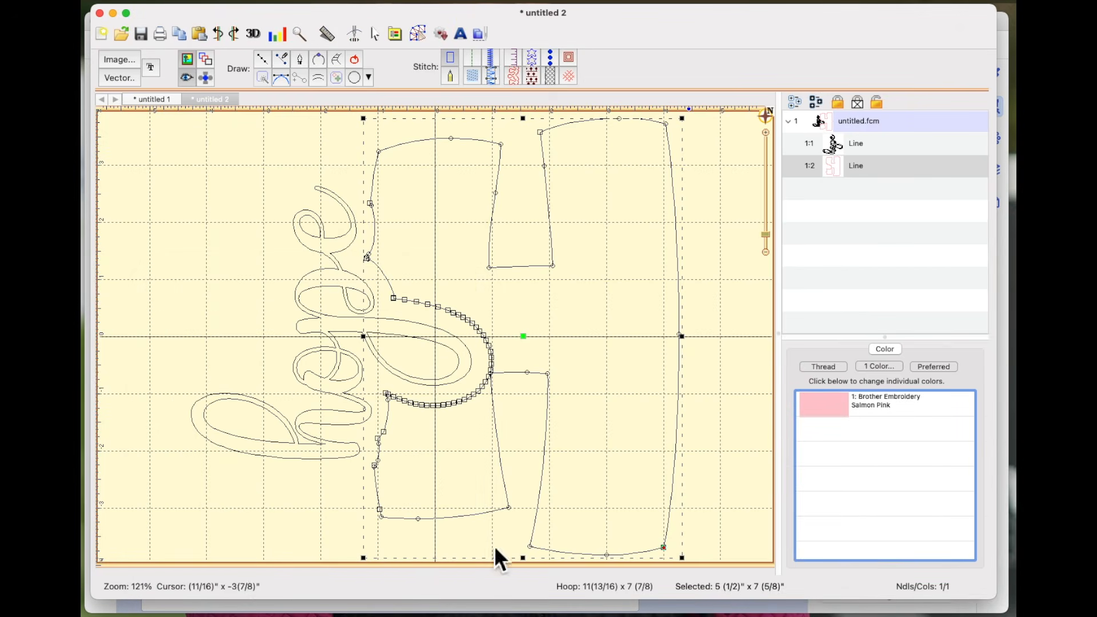
click(474, 80)
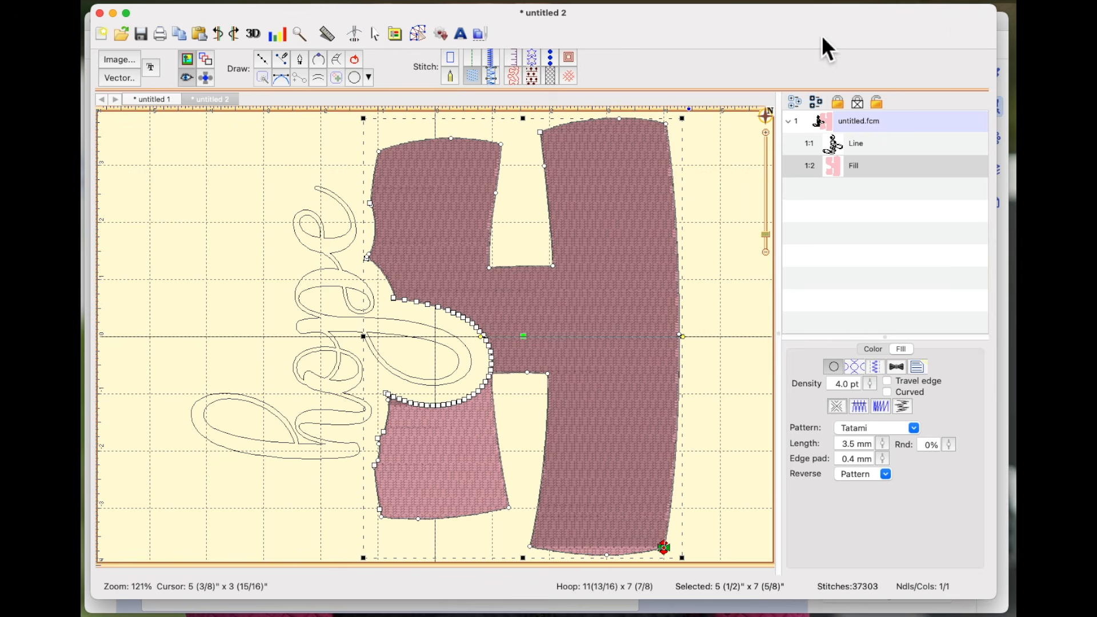
- Check the H shape in Brother CanvasWorkspace, and examine the separate H fill sections of Hope.fcm in the untitled 1 design
click(1002, 23)
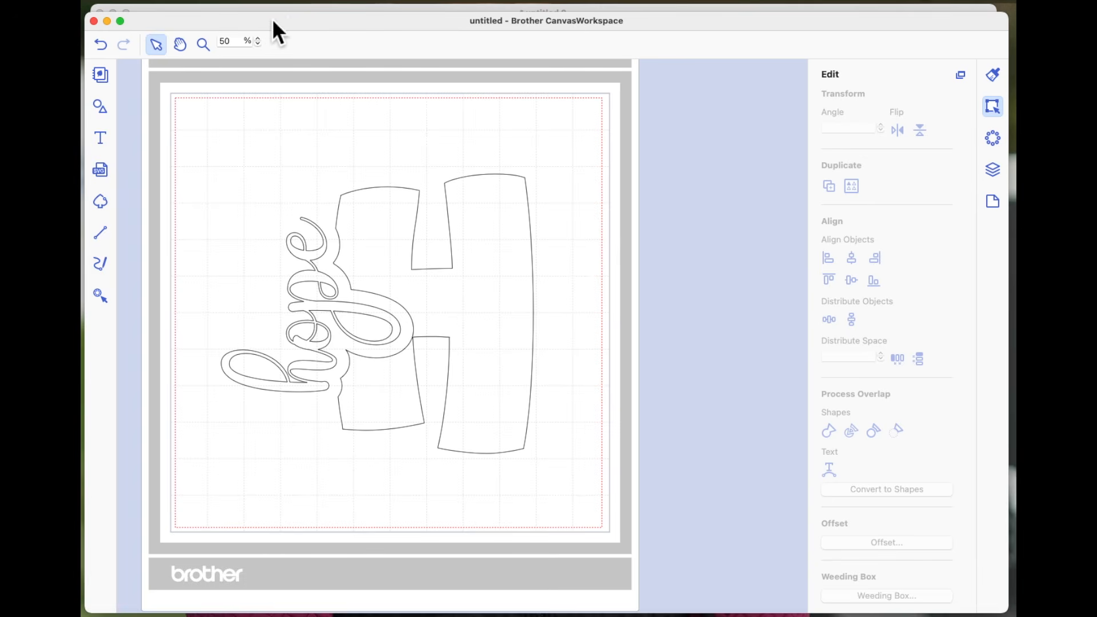
click(321, 10)
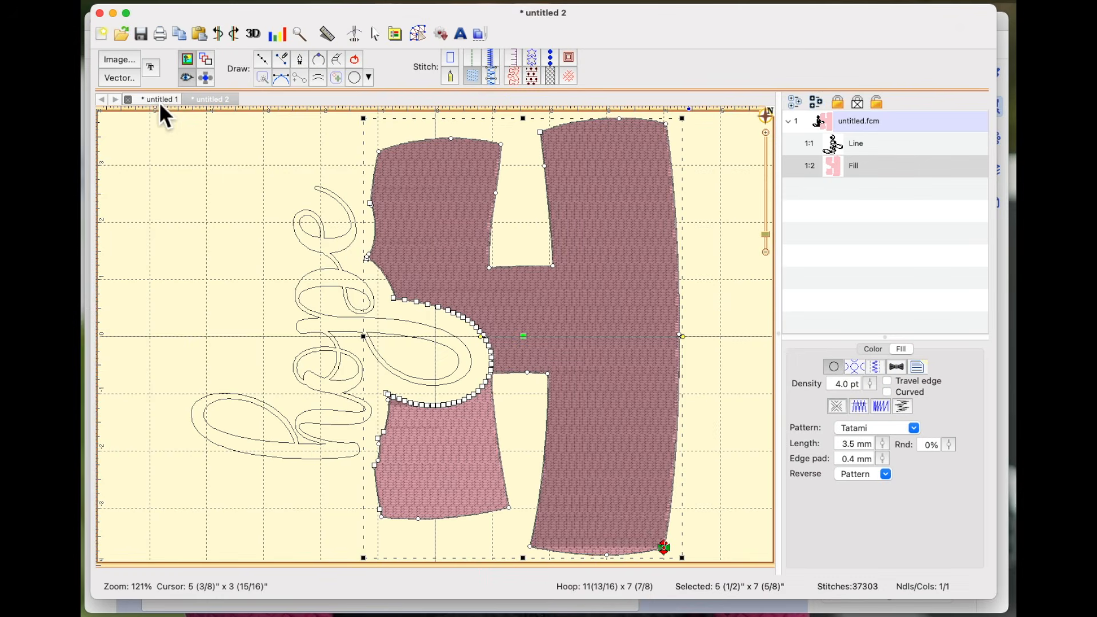
click(157, 100)
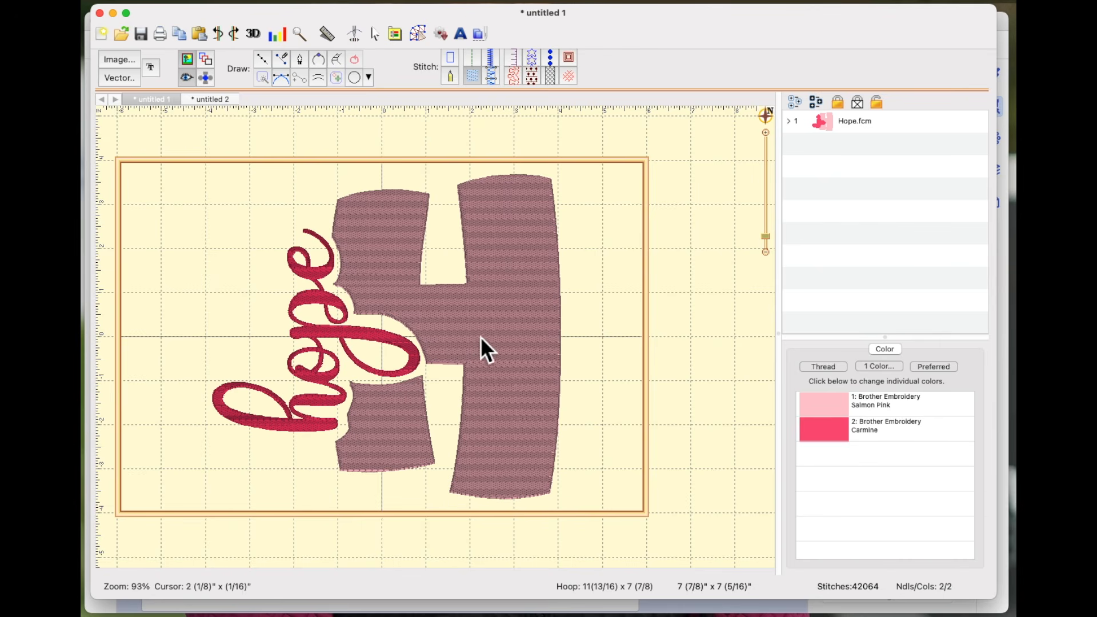
click(791, 123)
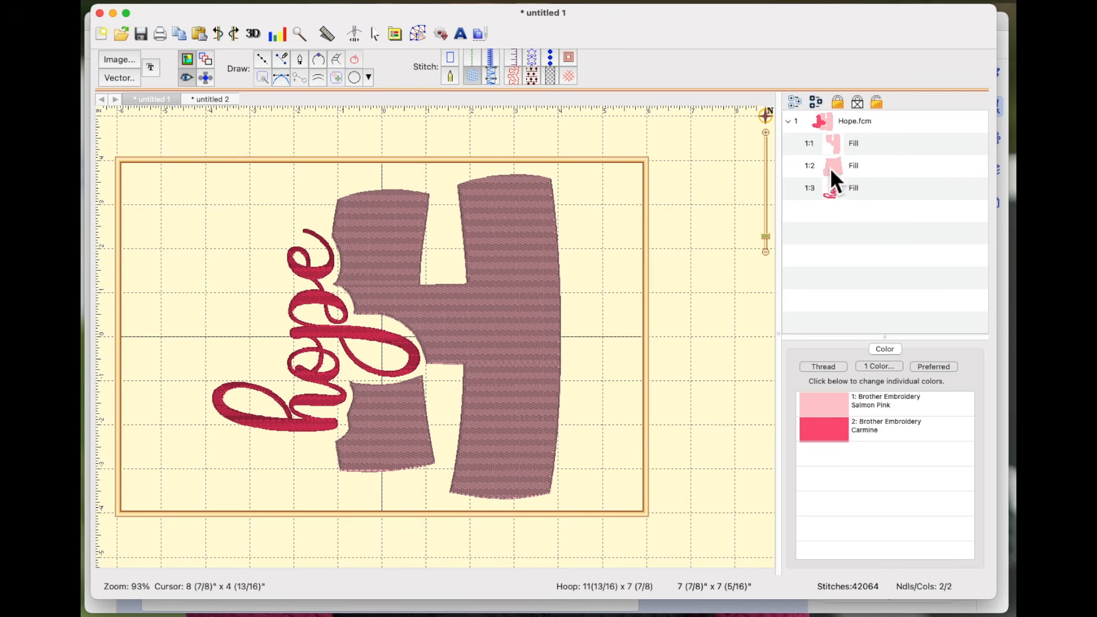
click(857, 148)
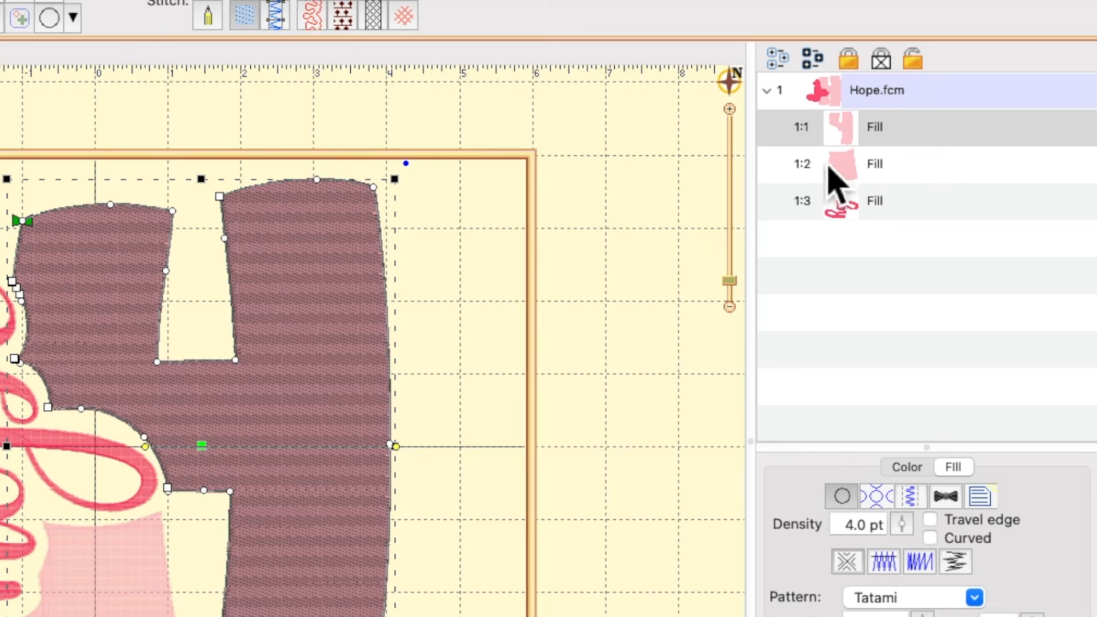
click(865, 181)
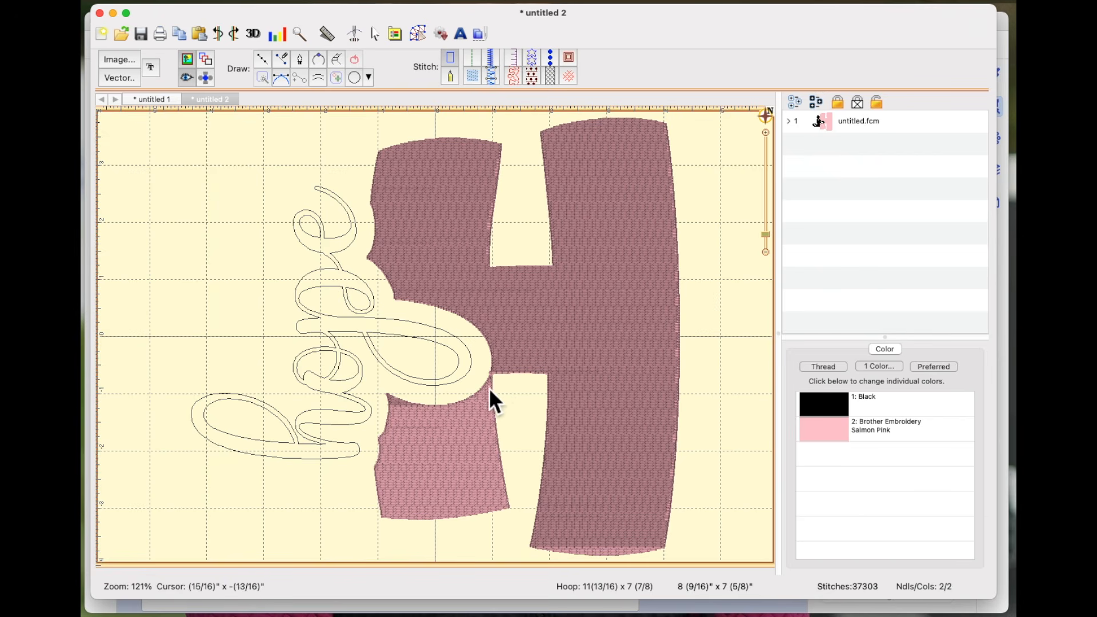
- Move the H fill's start point in untitled 2 to the left leg's upper outer corner and its stop point to the right leg's bottom edge
click(616, 329)
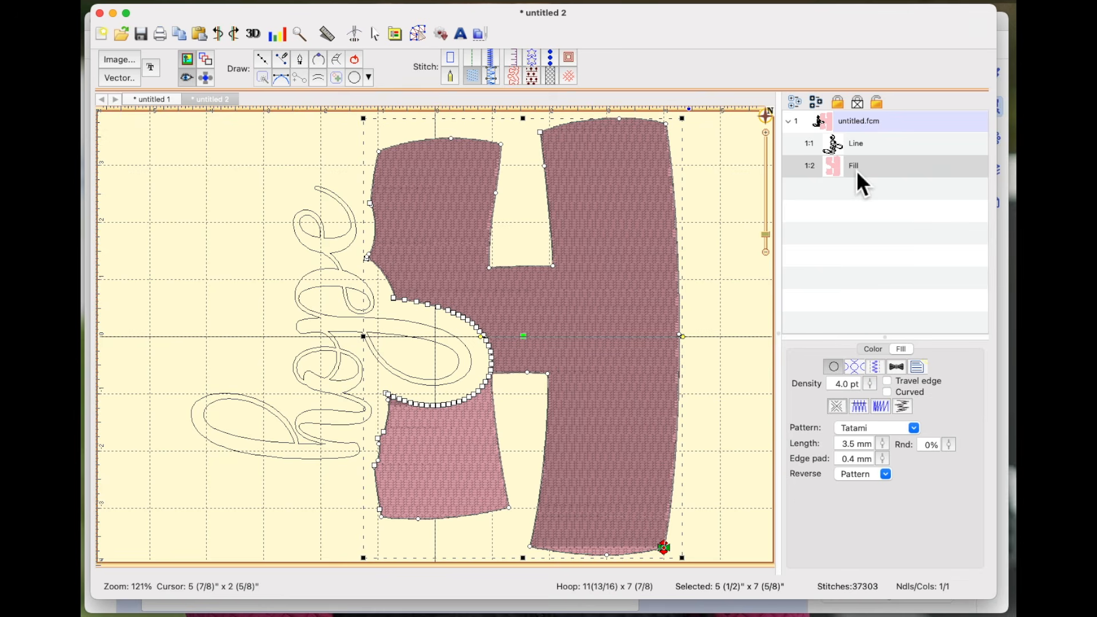
click(727, 239)
click(657, 228)
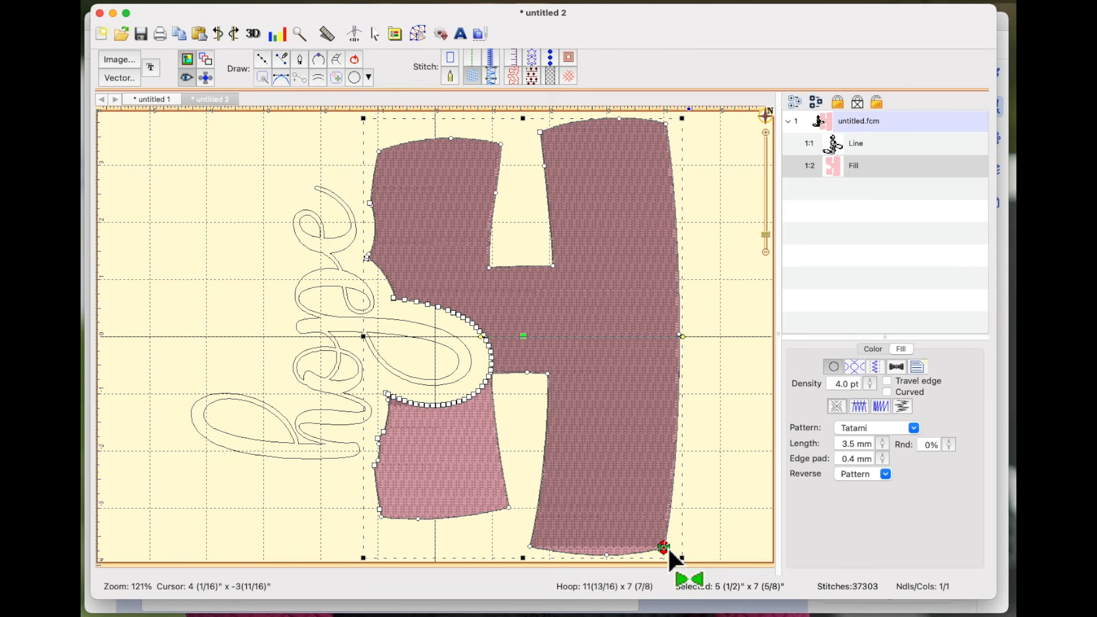
mouse_move(670, 552)
mouse_down()
mouse_move(617, 451)
mouse_move(384, 152)
mouse_up()
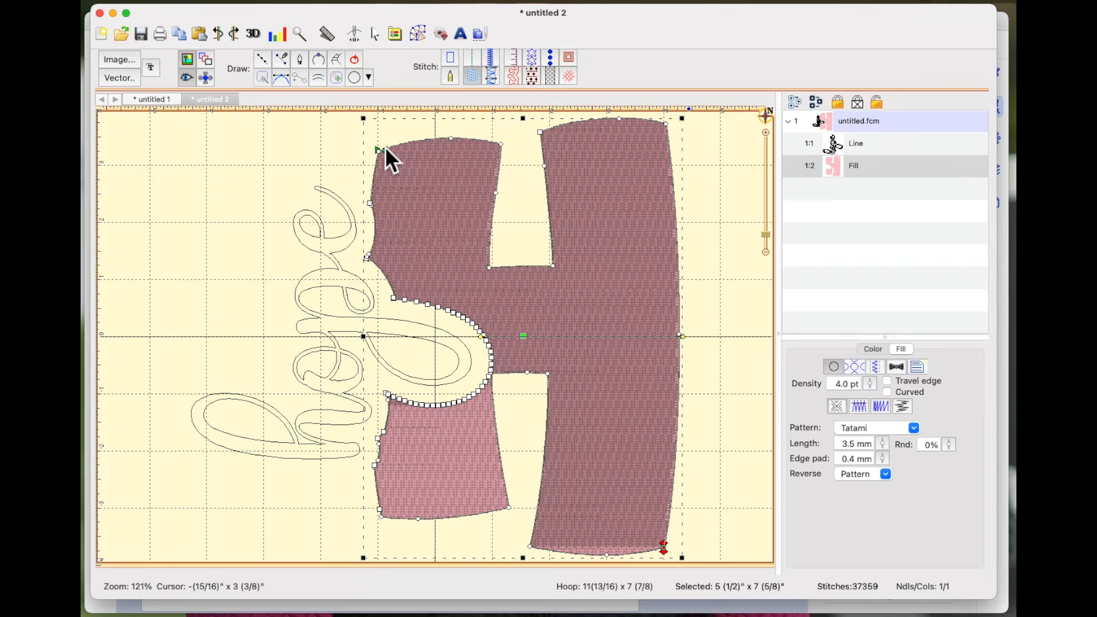
mouse_move(664, 558)
mouse_down()
mouse_move(578, 555)
mouse_move(473, 513)
mouse_move(386, 517)
mouse_up()
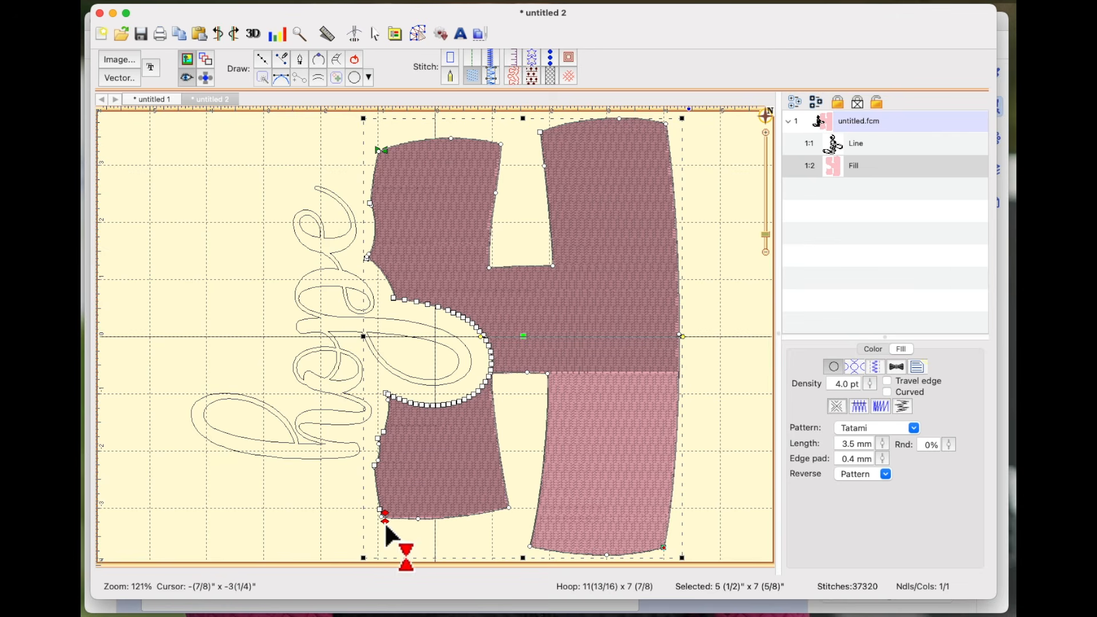
drag(385, 520, 588, 554)
click(701, 475)
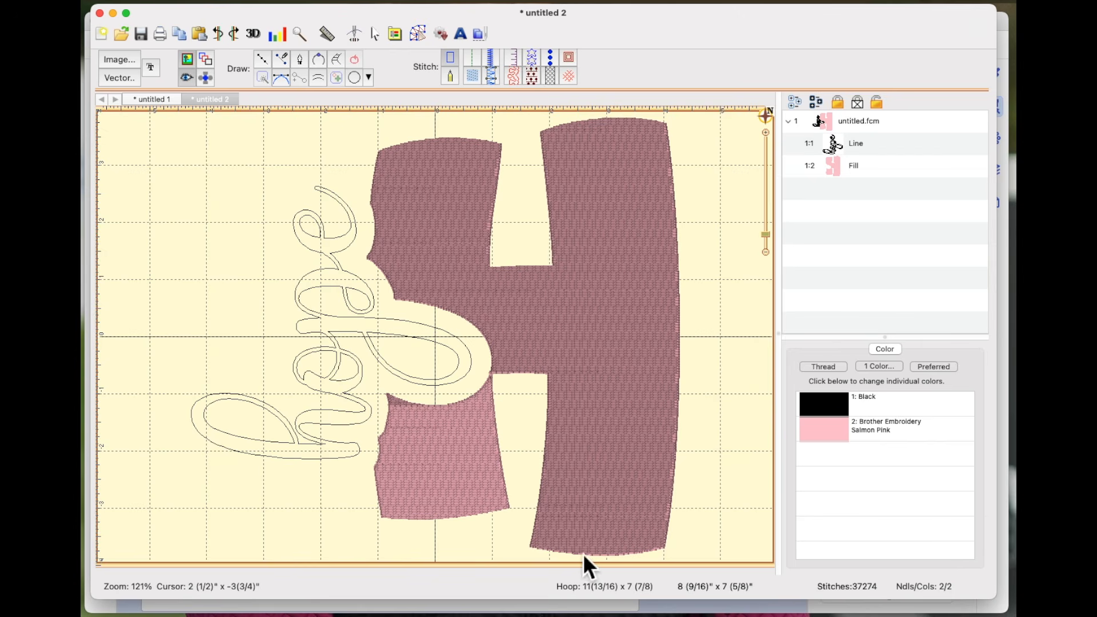
- Examine the start and stop points of the two separate H fill sections in the untitled 1 design
click(156, 99)
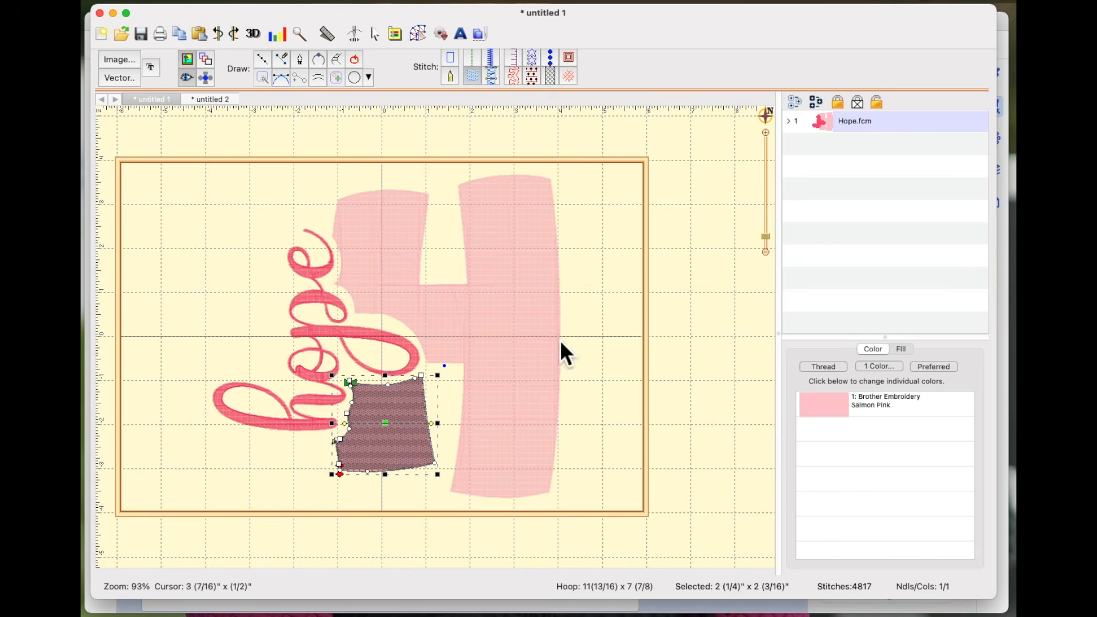
click(503, 296)
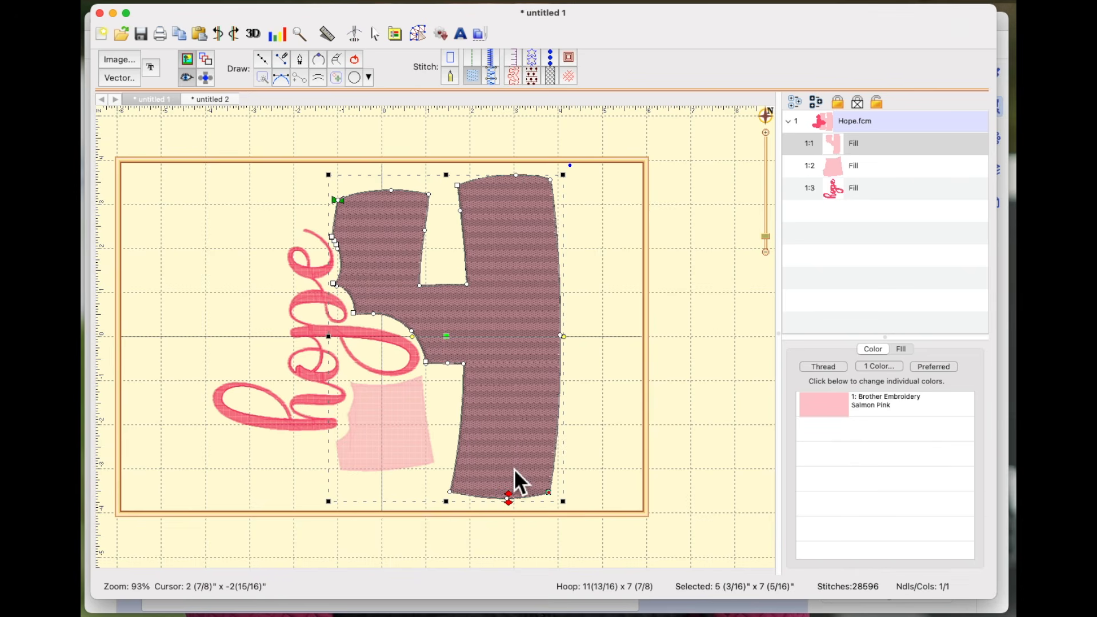
click(388, 440)
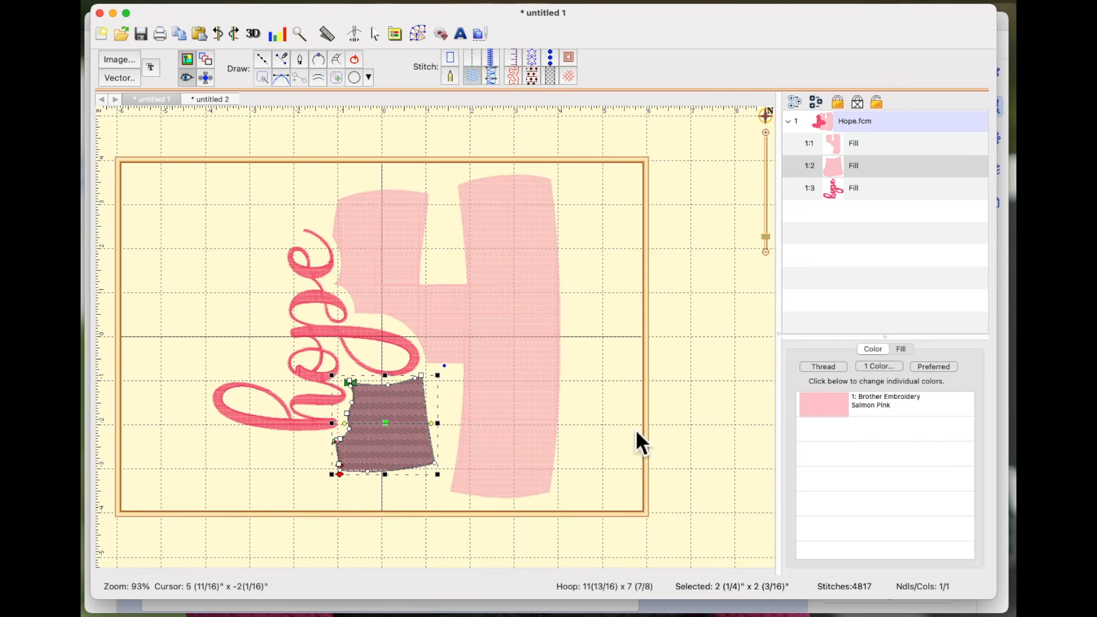
- In untitled 2, assign the Brother Embroidery Dark Fuschia thread to the hope outline and convert it to a fill stitch
click(228, 100)
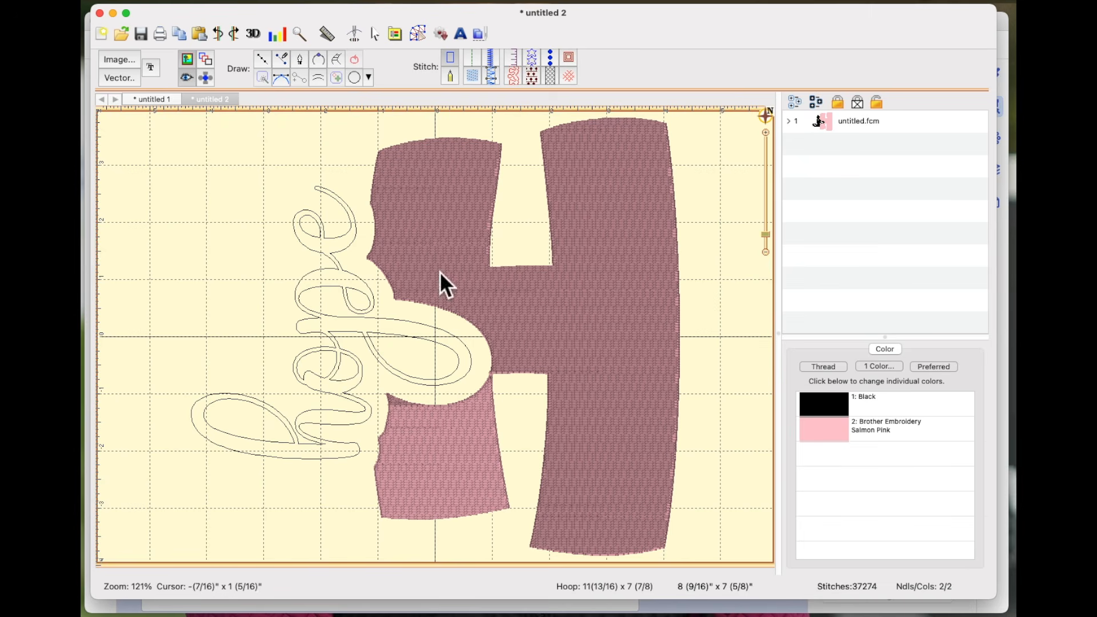
click(328, 245)
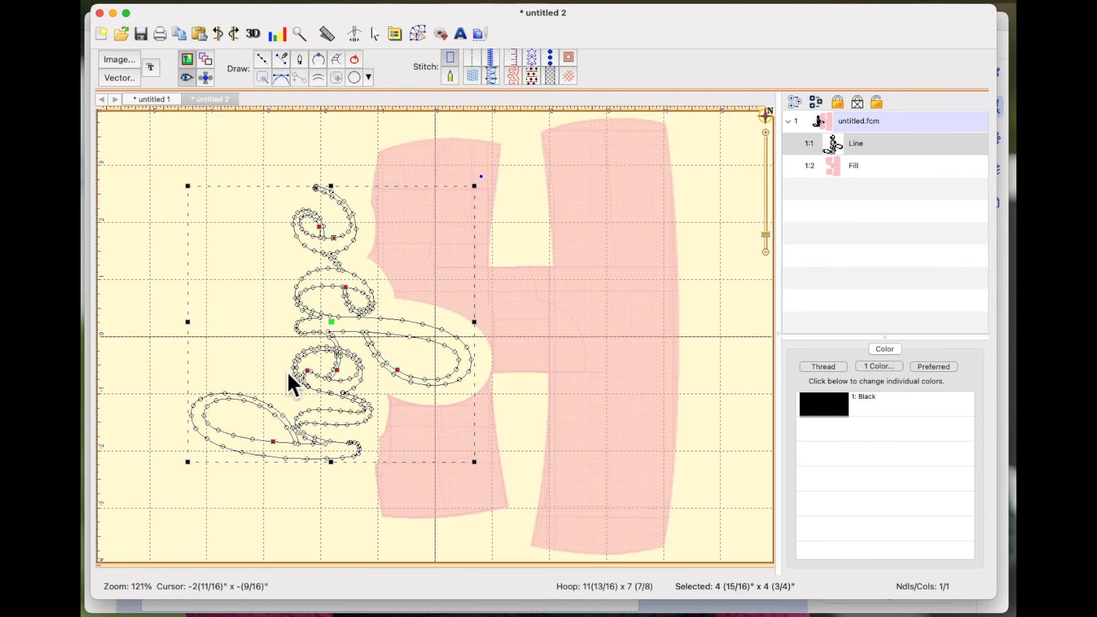
click(828, 410)
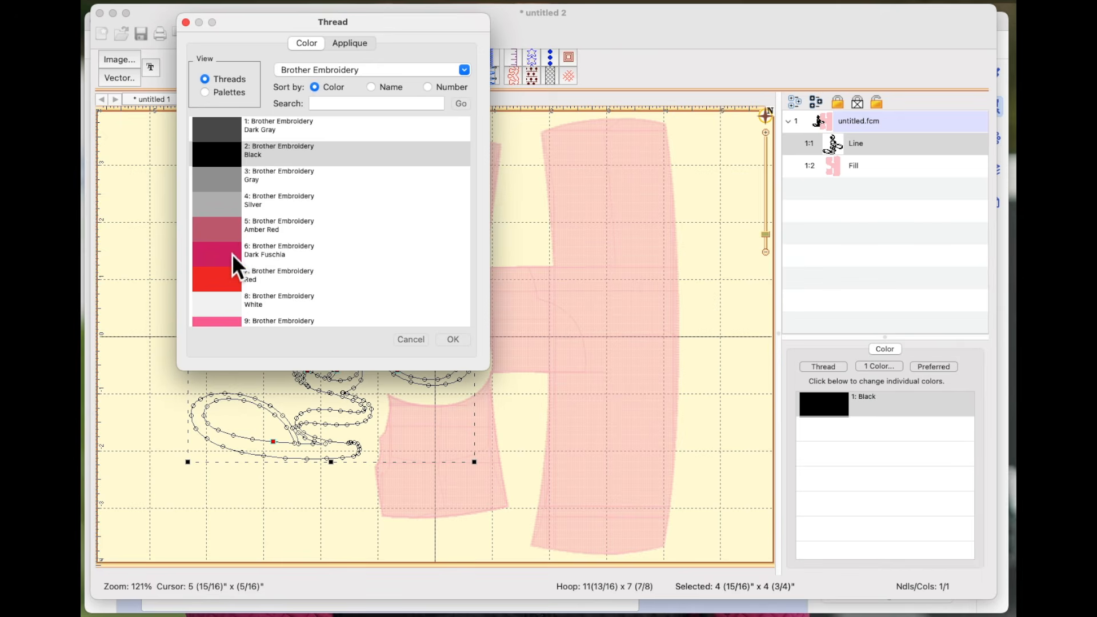
click(232, 253)
click(460, 341)
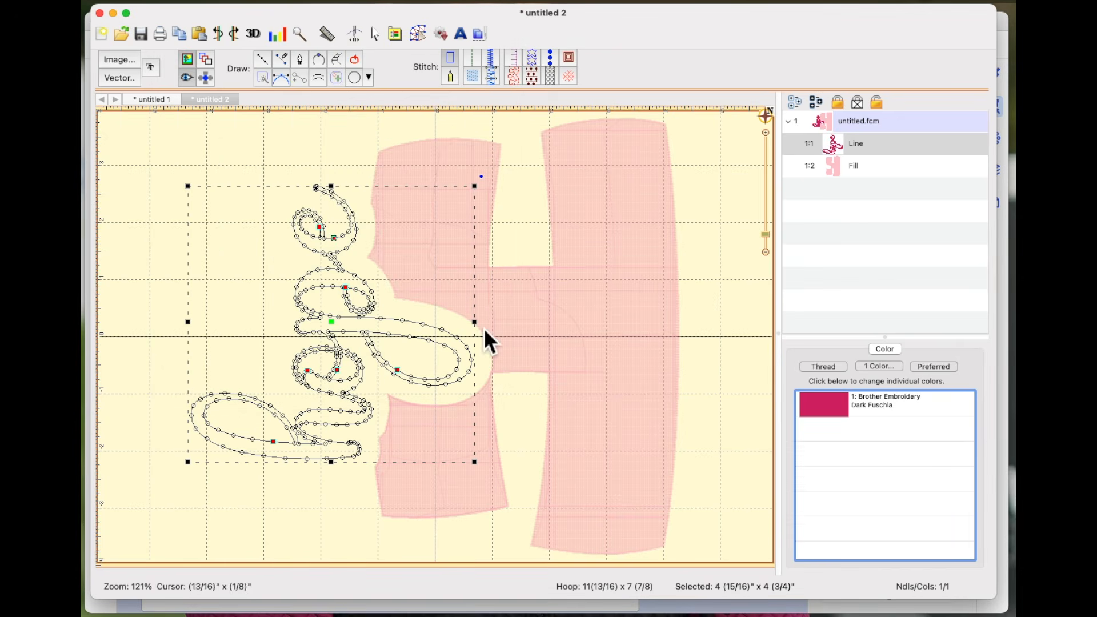
click(478, 80)
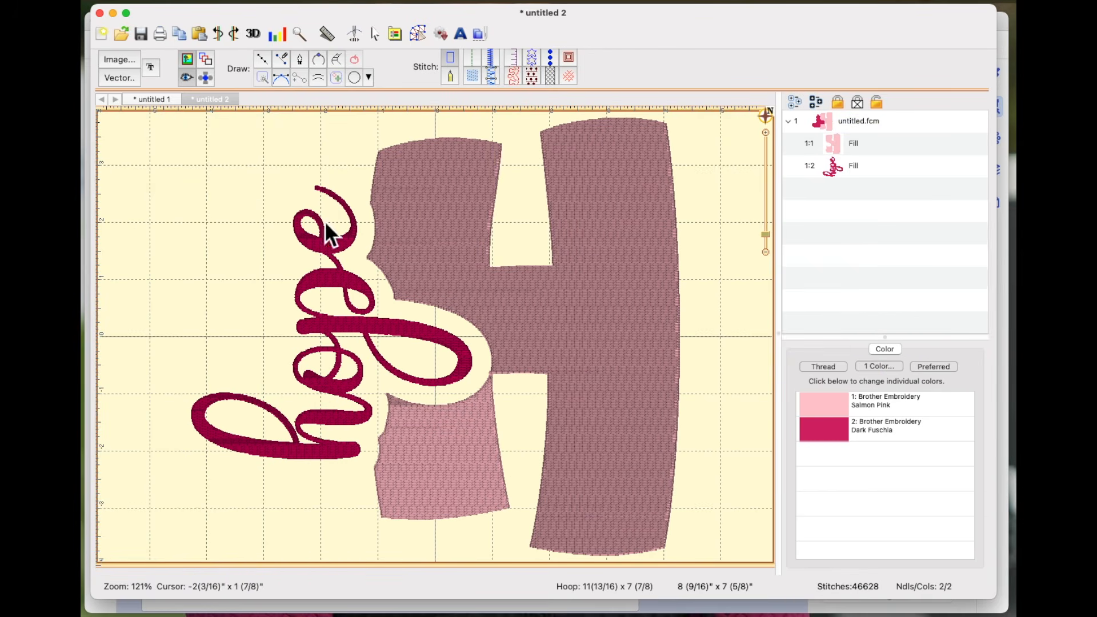
- Move the hope fill's start point to the foot of the h and its stop point to the tail of the e
click(338, 251)
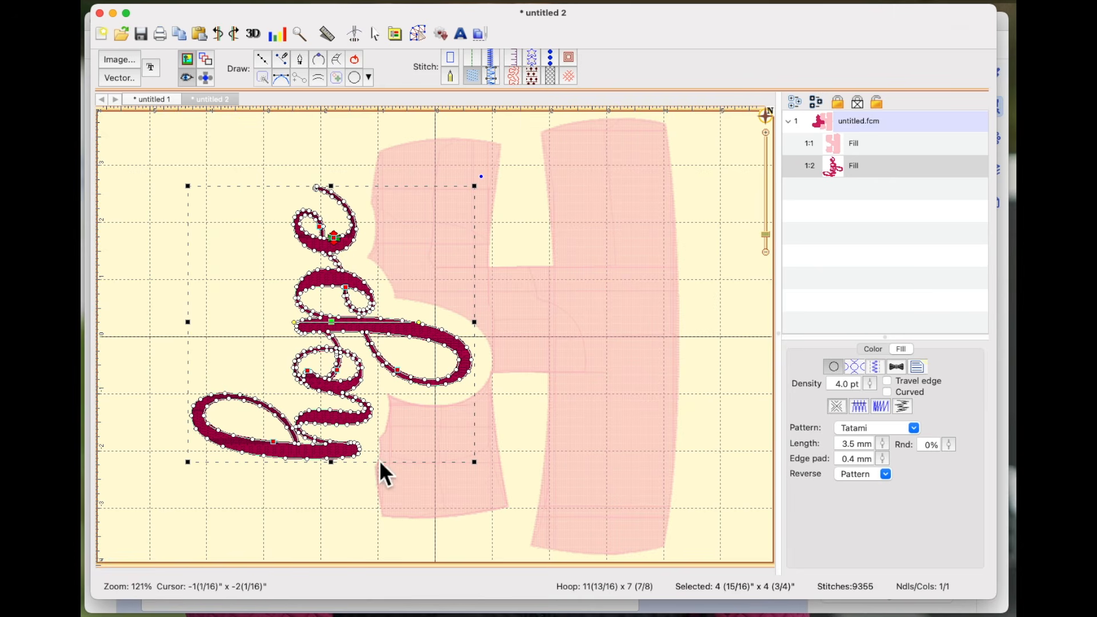
mouse_move(340, 239)
mouse_down()
mouse_move(337, 465)
mouse_move(350, 465)
mouse_up()
drag(335, 236, 343, 212)
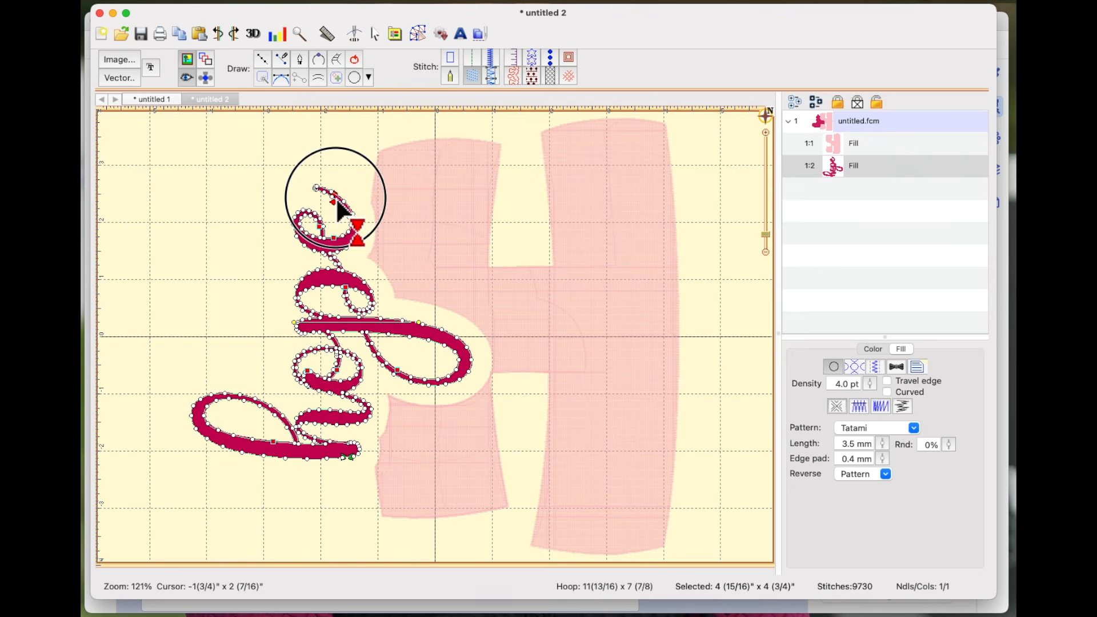
click(718, 269)
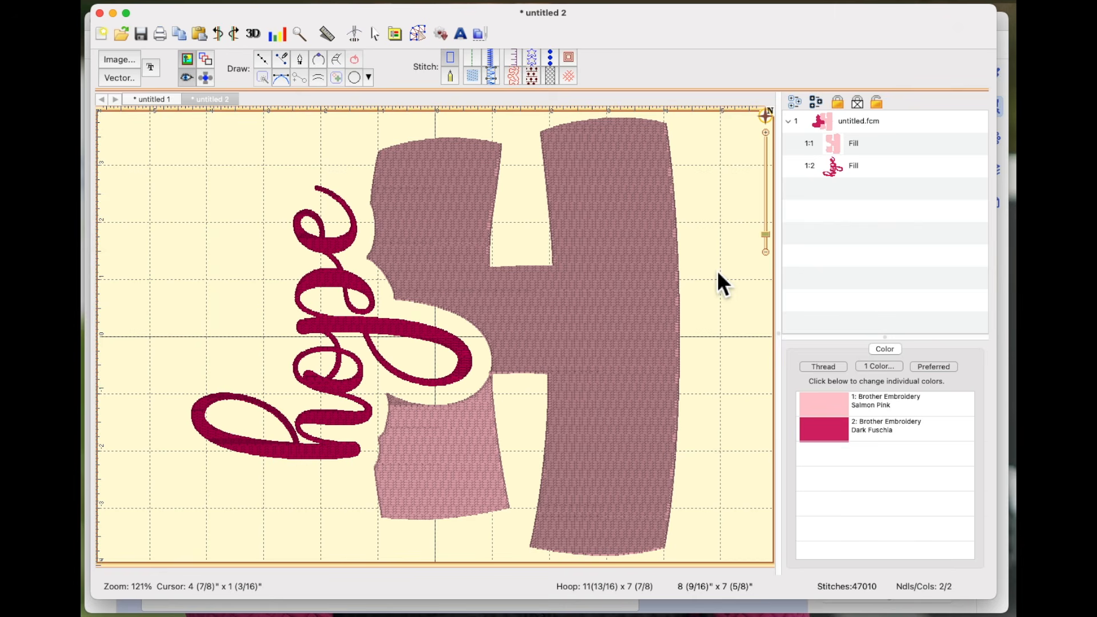
- Turn on Travel edge for the H fill in untitled 2
click(726, 412)
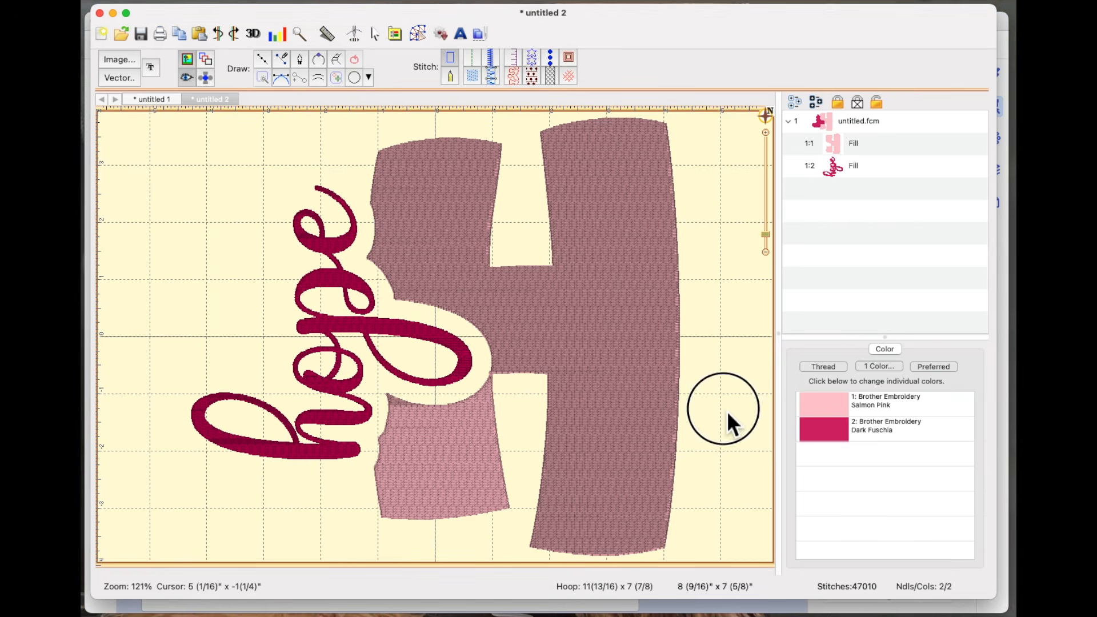
click(609, 133)
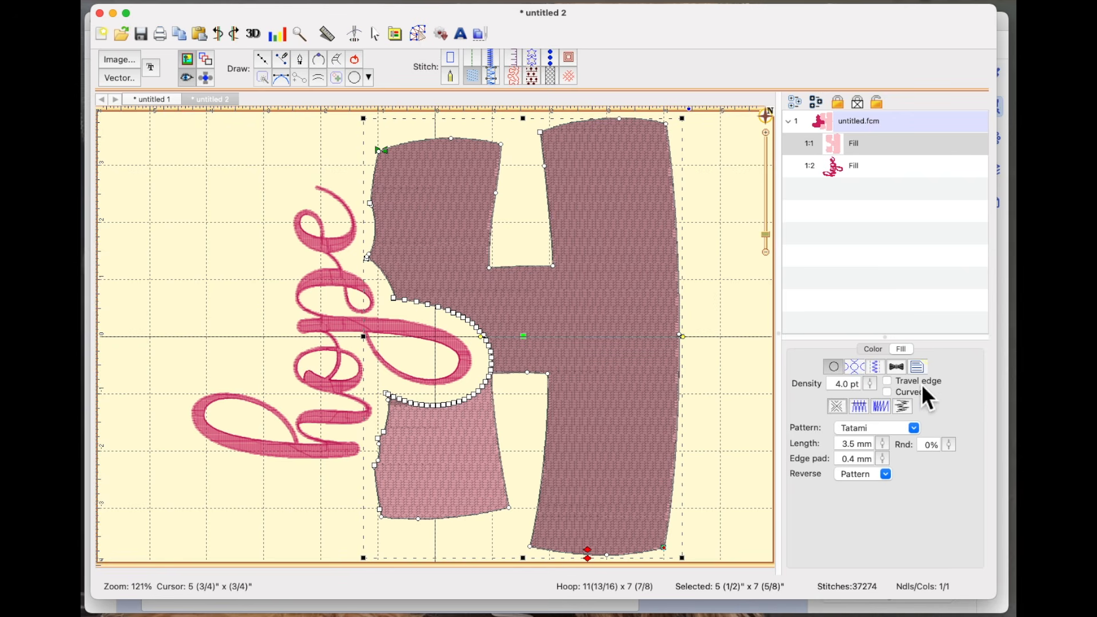
click(893, 384)
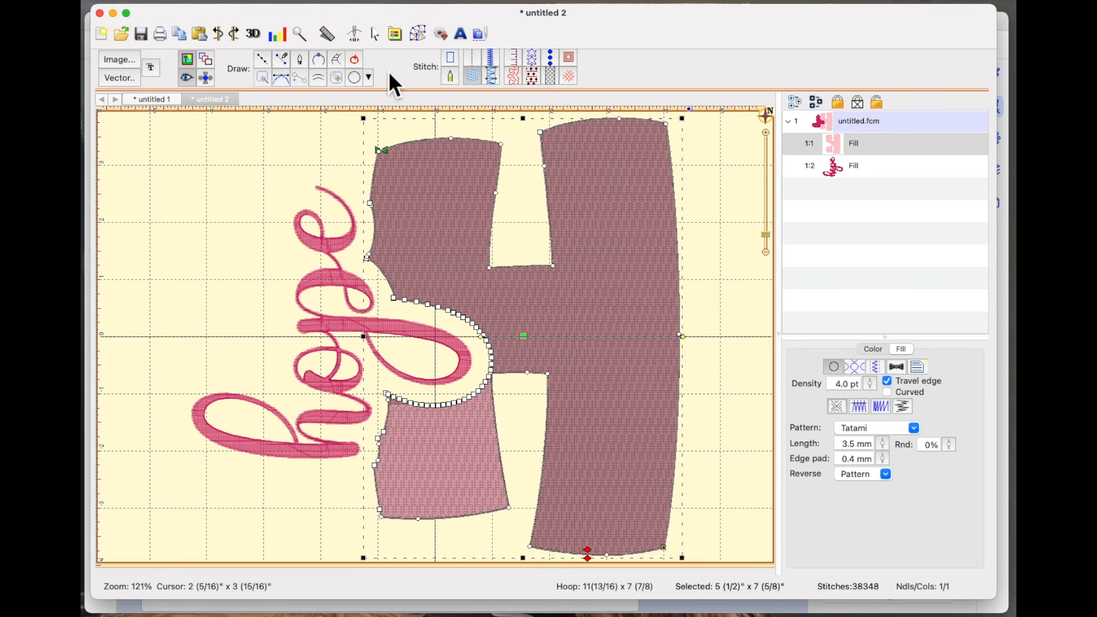
- Run through the stitch simulation of untitled 2, and examine the untitled 1 design for comparison
click(356, 35)
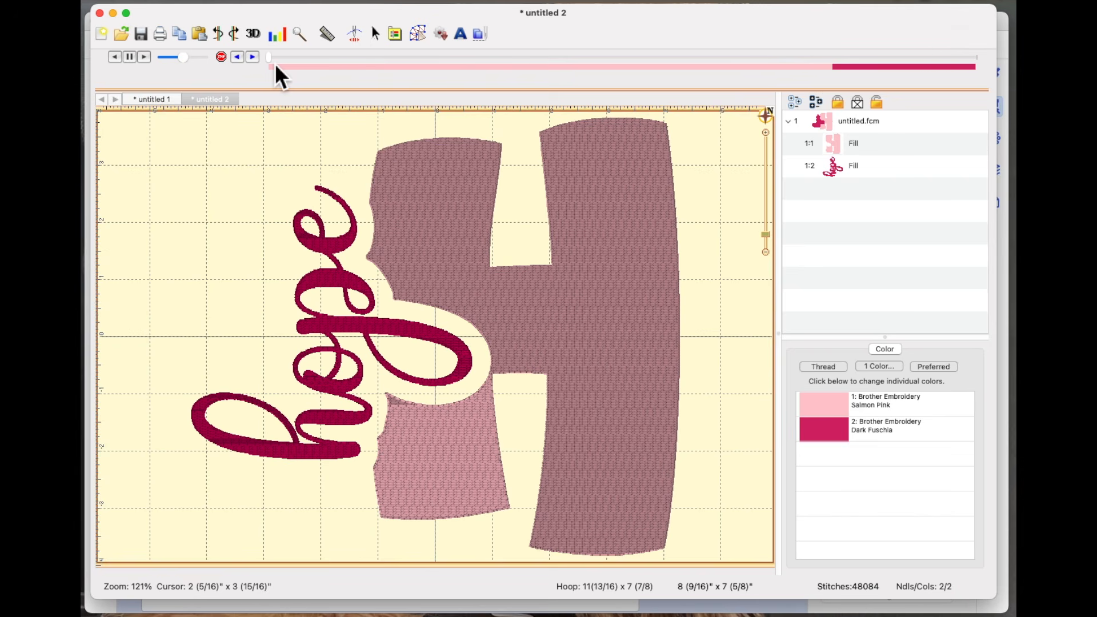
drag(272, 61, 960, 54)
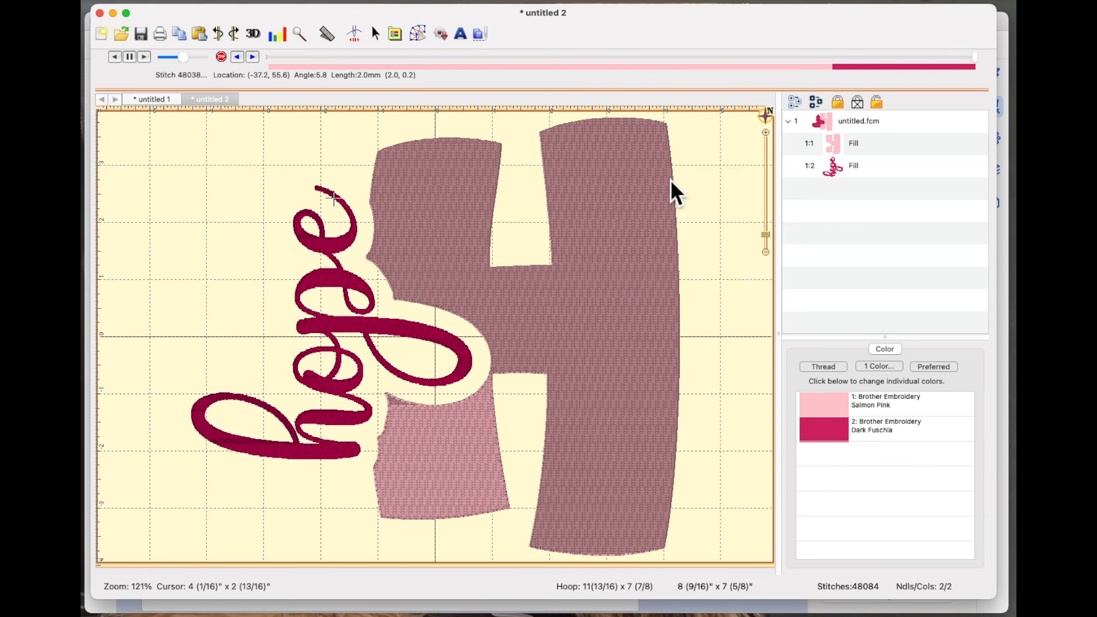
click(156, 99)
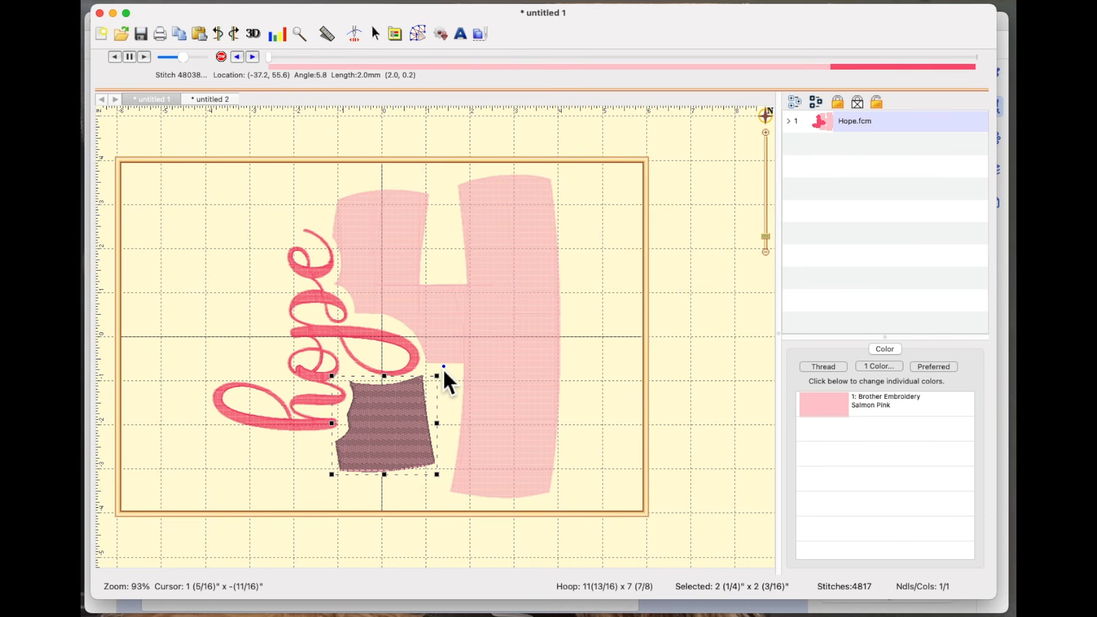
click(598, 339)
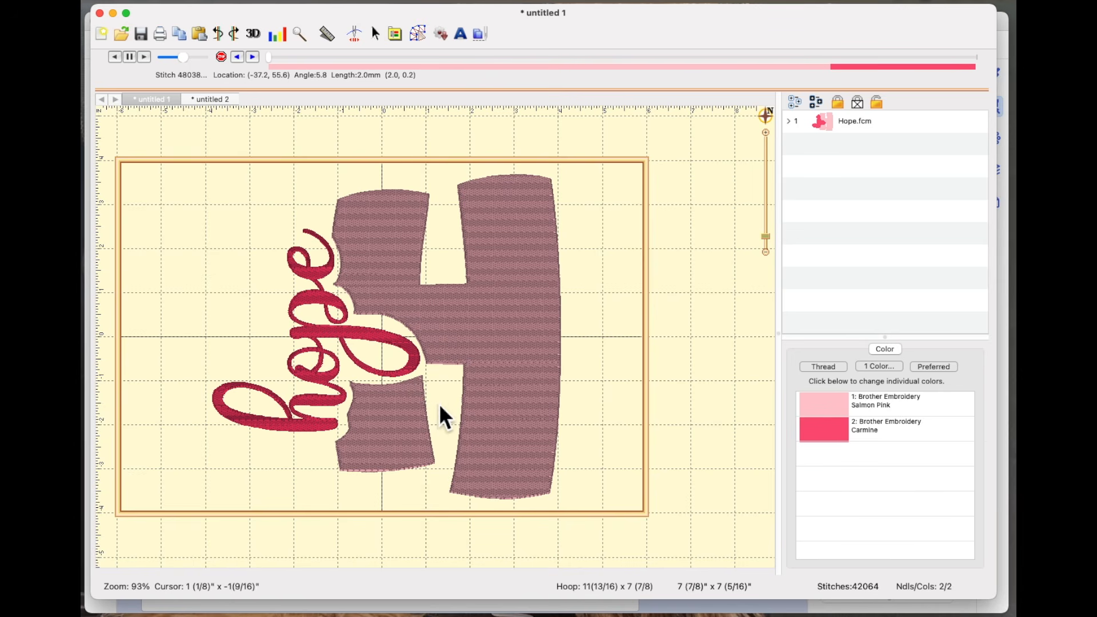
- Switch to Brother CanvasWorkspace and step the history back to the uncut H with the offset outline around hope
click(708, 609)
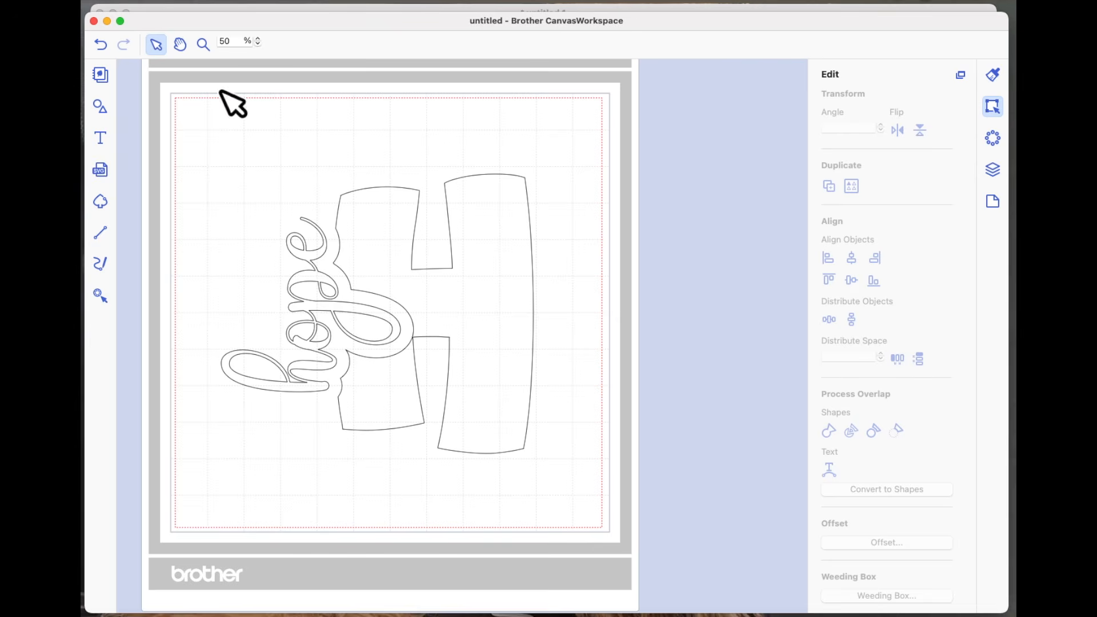
click(302, 25)
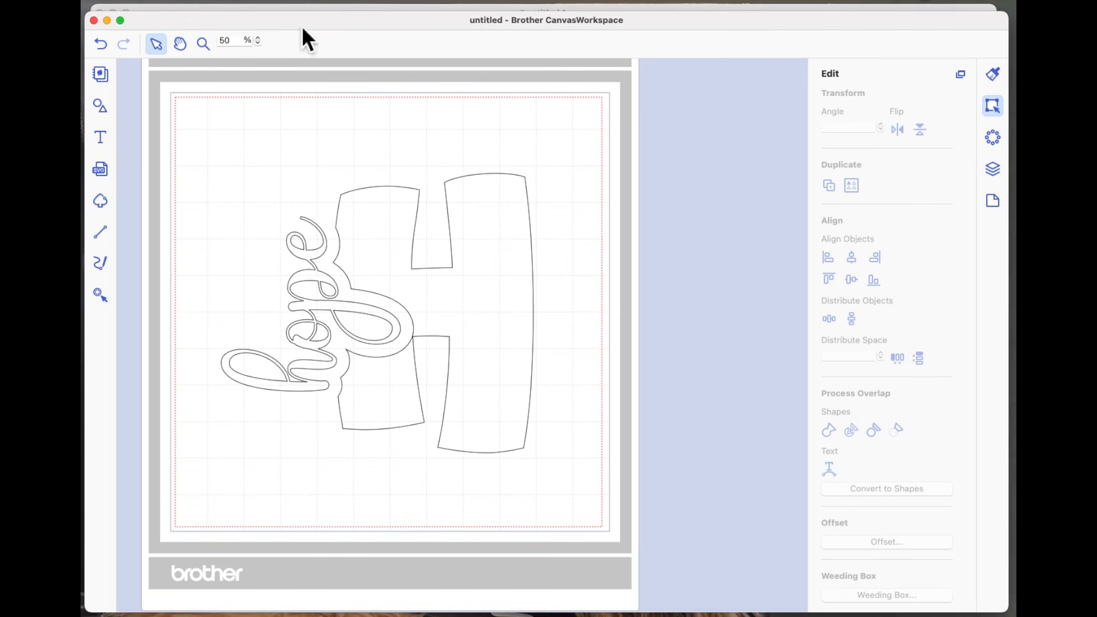
click(106, 46)
click(106, 46)
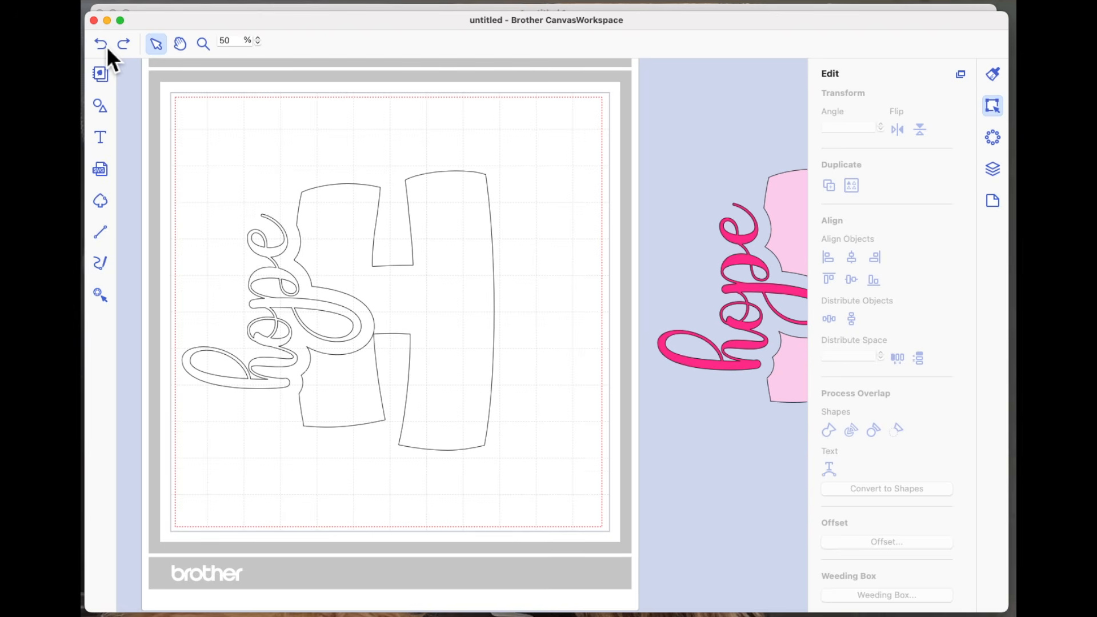
click(107, 47)
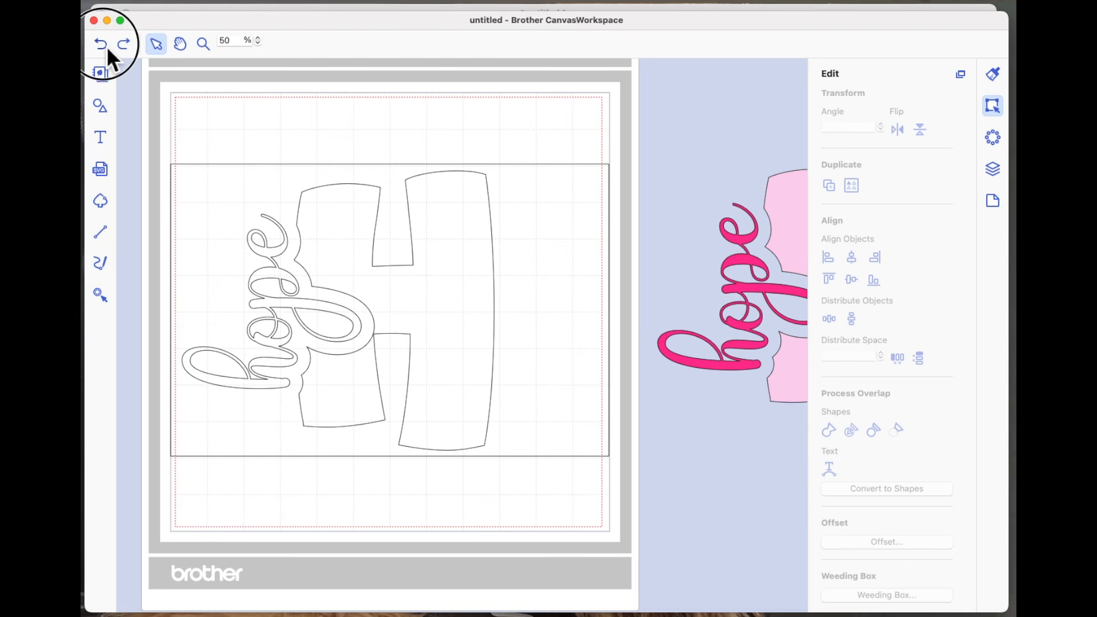
click(107, 46)
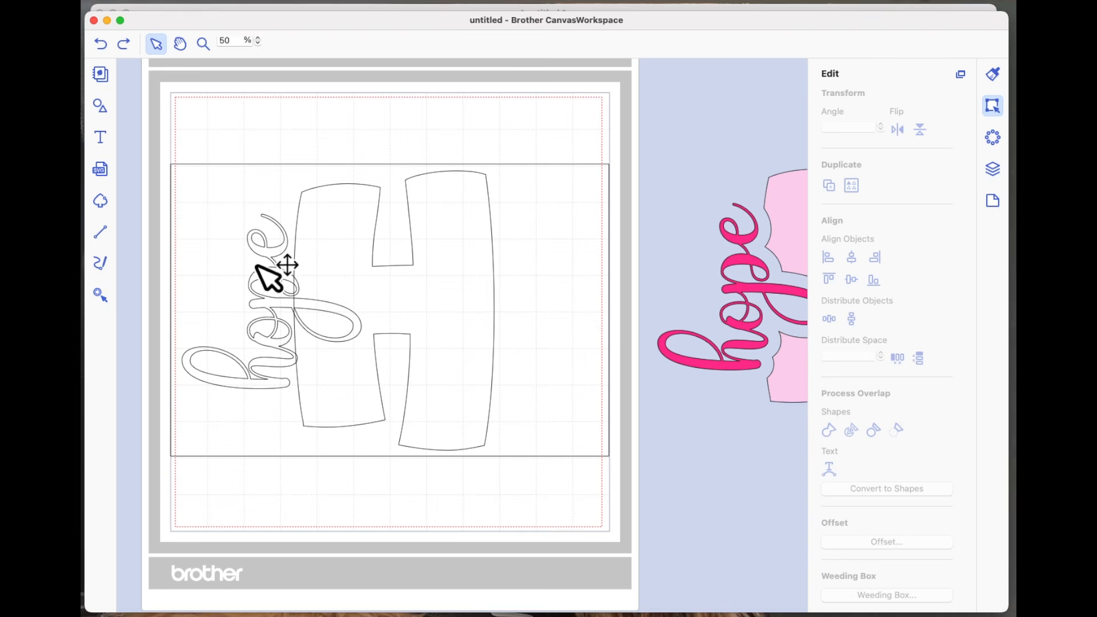
click(124, 44)
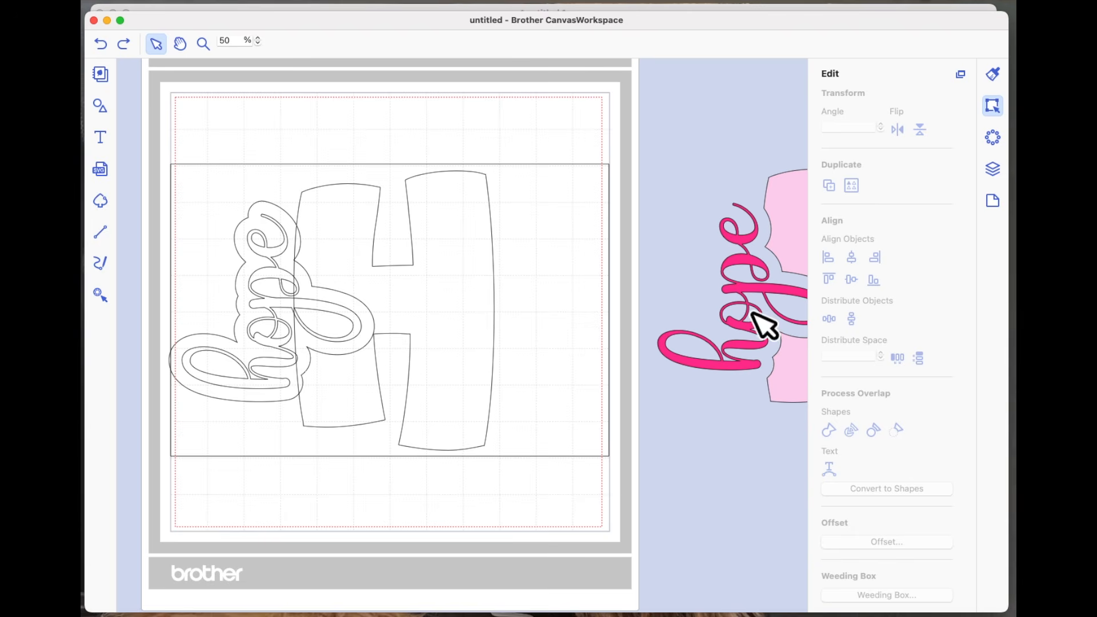
- Shift the word hope slightly away from the H and replace its old offset outline with a new one
scroll(689, 443, right, 5)
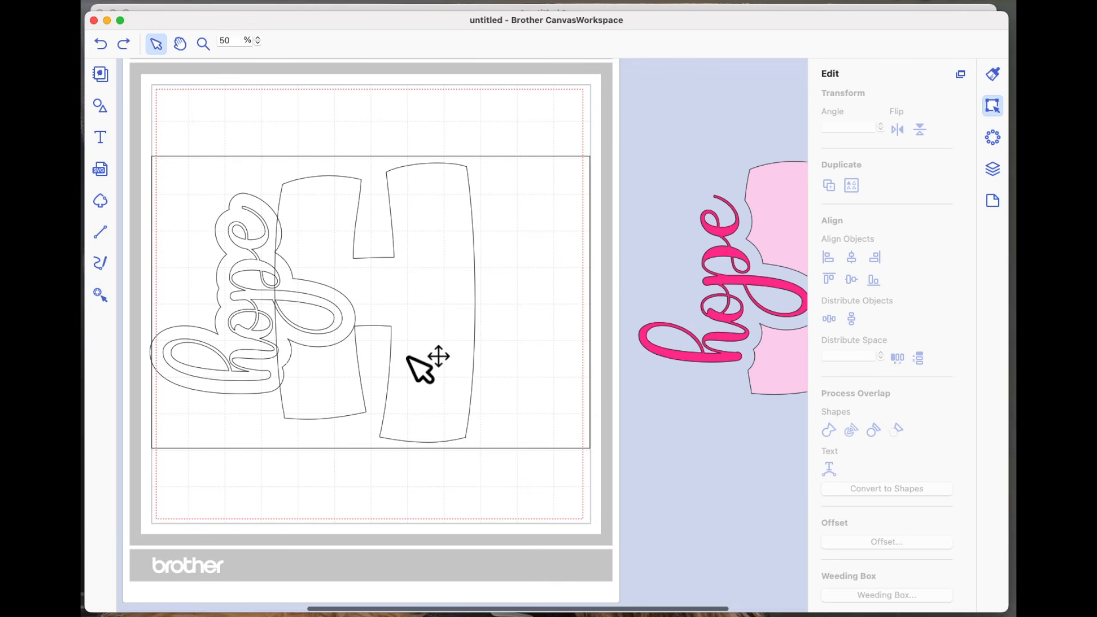
scroll(424, 362, left, 4)
click(262, 277)
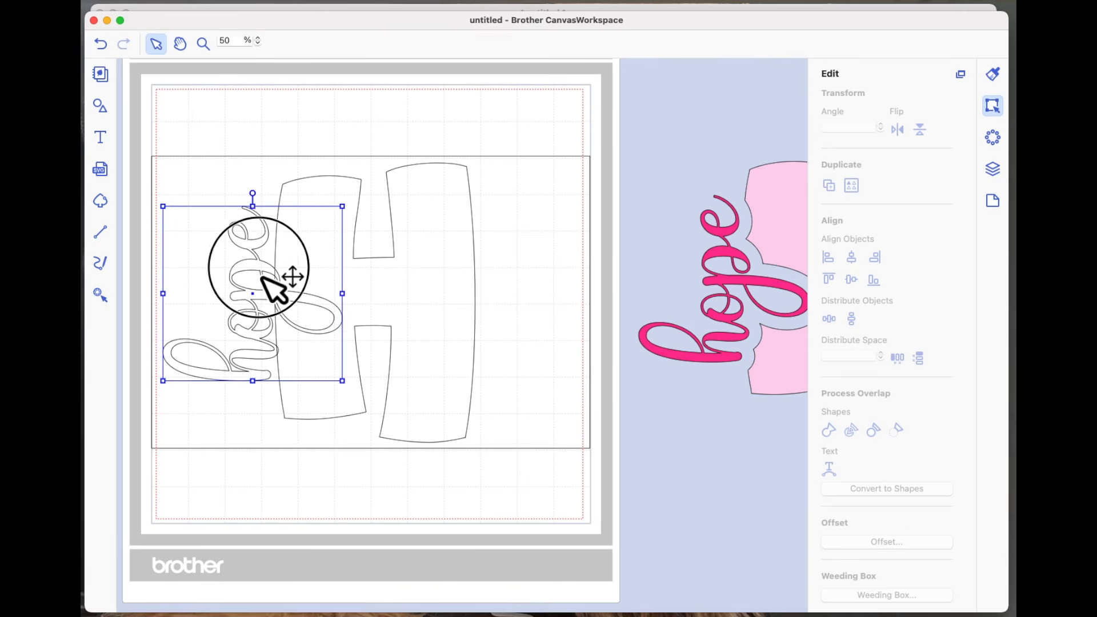
drag(260, 278, 254, 278)
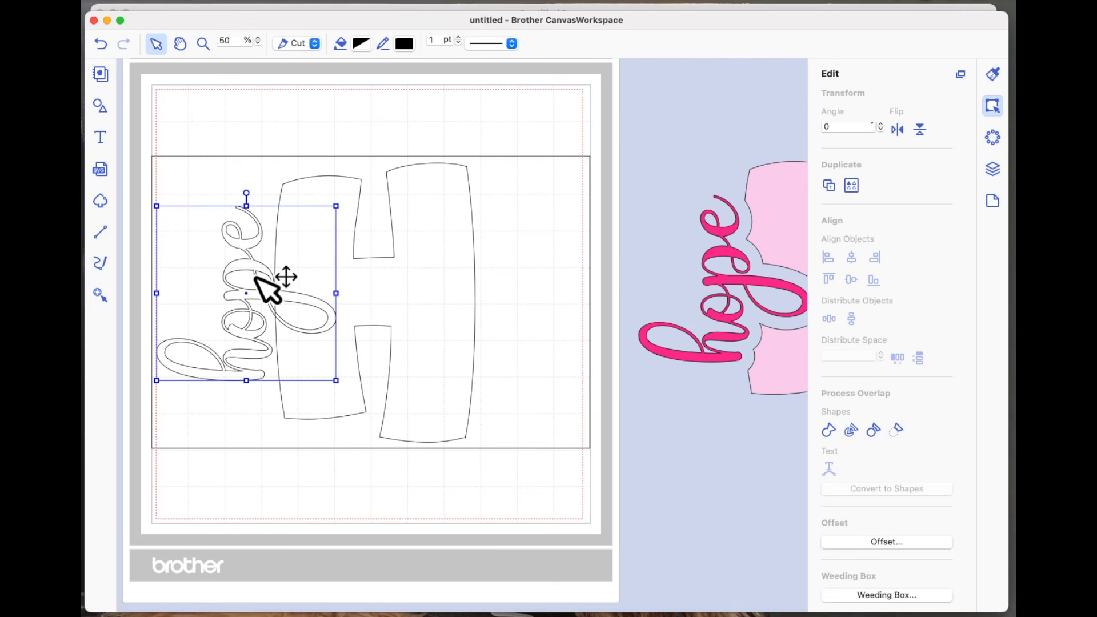
click(888, 542)
click(689, 428)
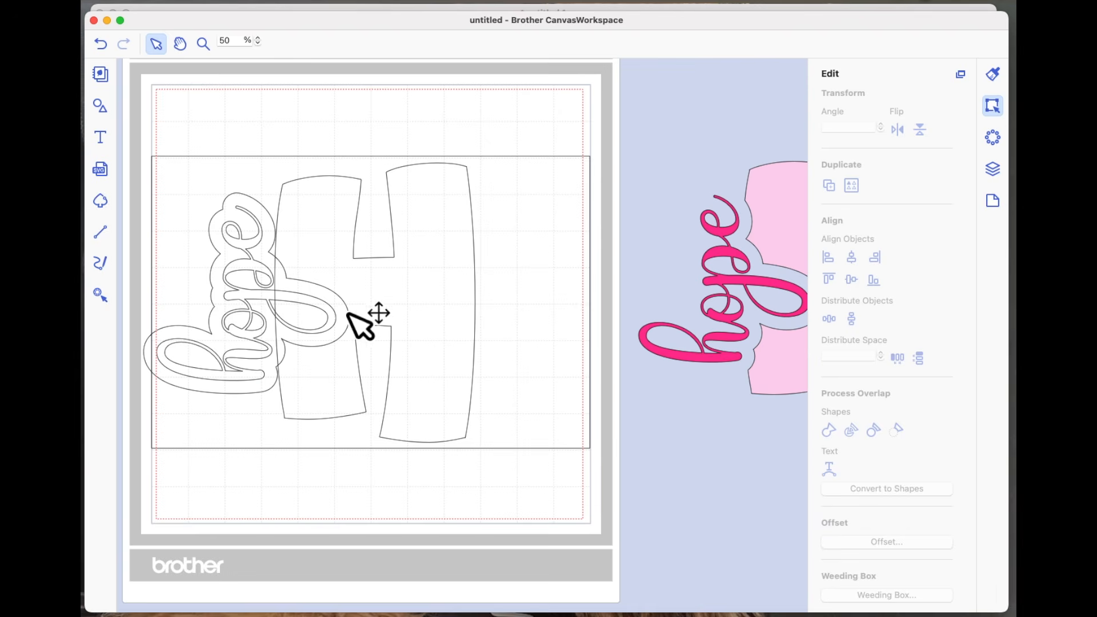
- Subtract the new offset outline around hope from the H shape
click(252, 206)
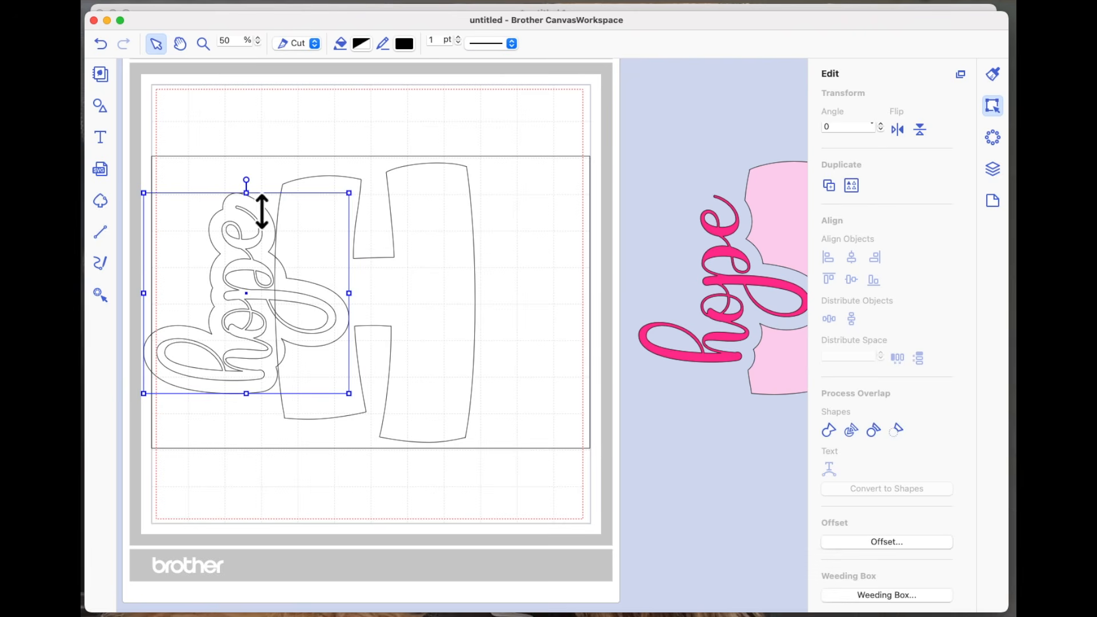
shift+click(451, 192)
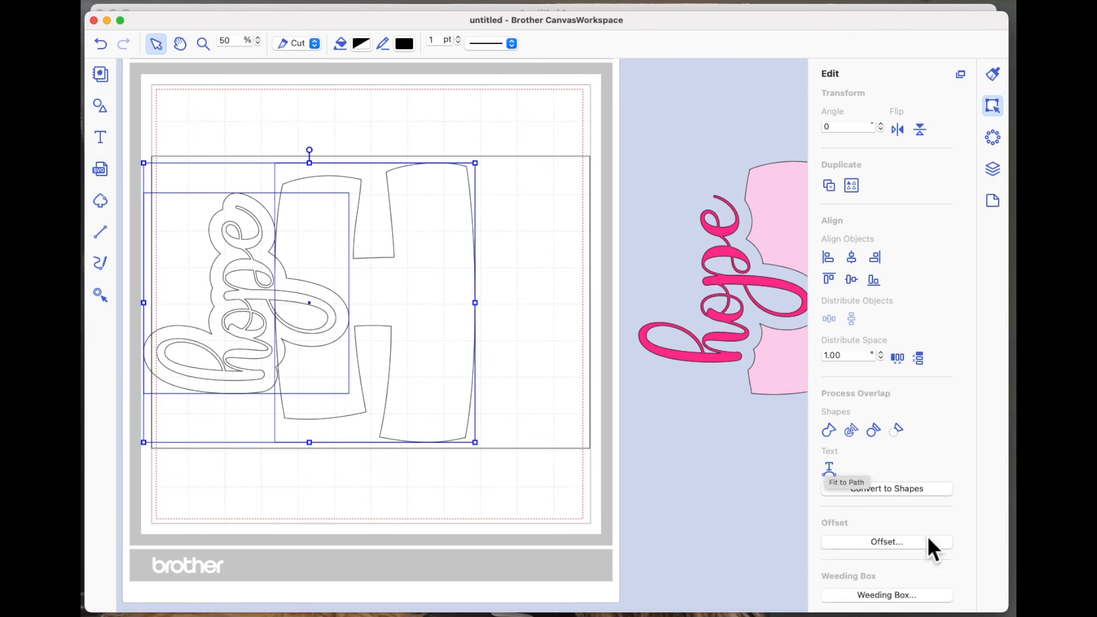
click(899, 431)
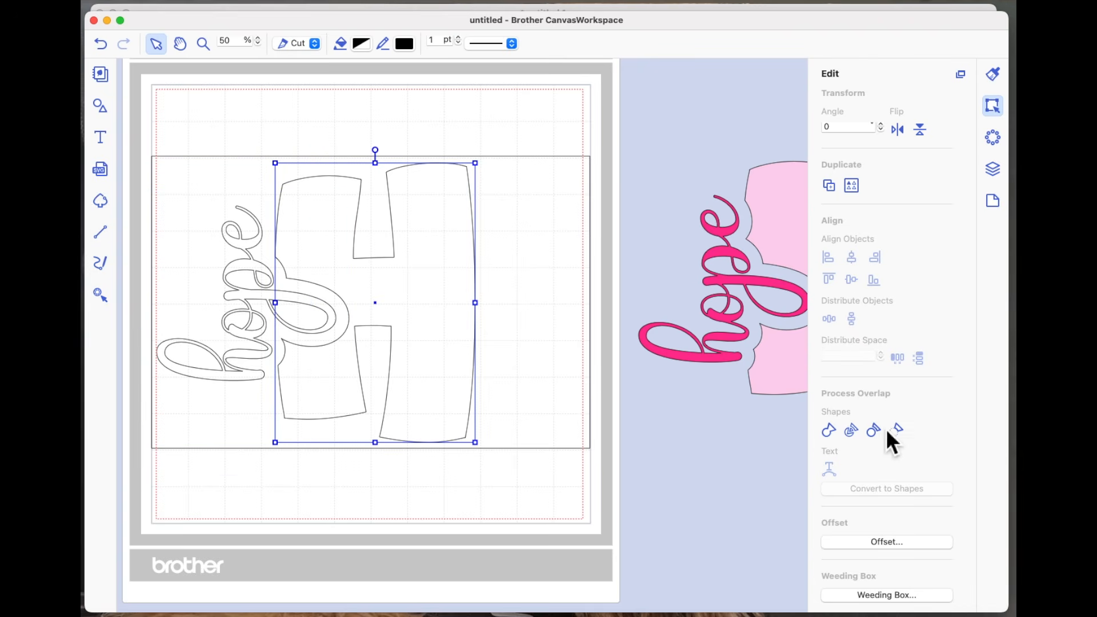
click(718, 413)
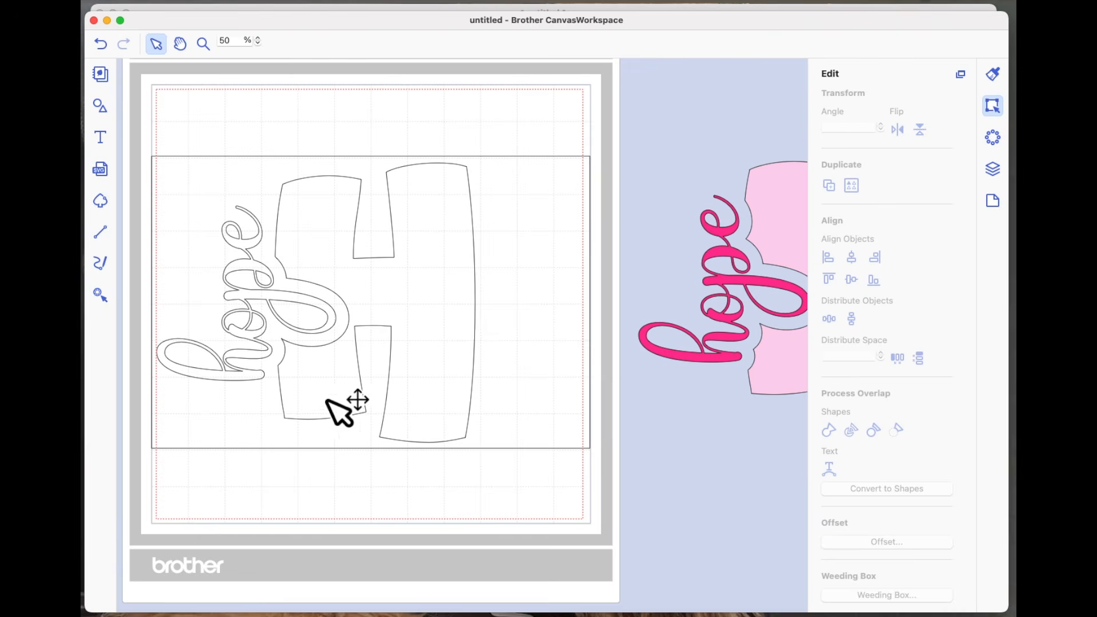
- Switch back to the untitled 2 embroidery design and examine the H fill's pattern choices, stitch length and edge pad settings
click(334, 8)
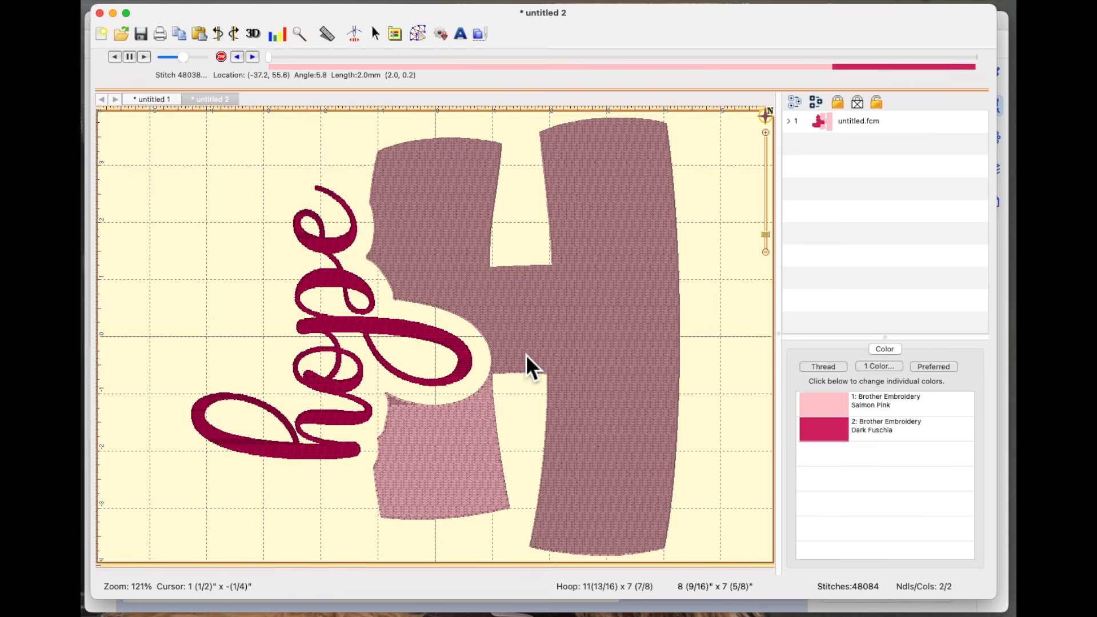
click(504, 328)
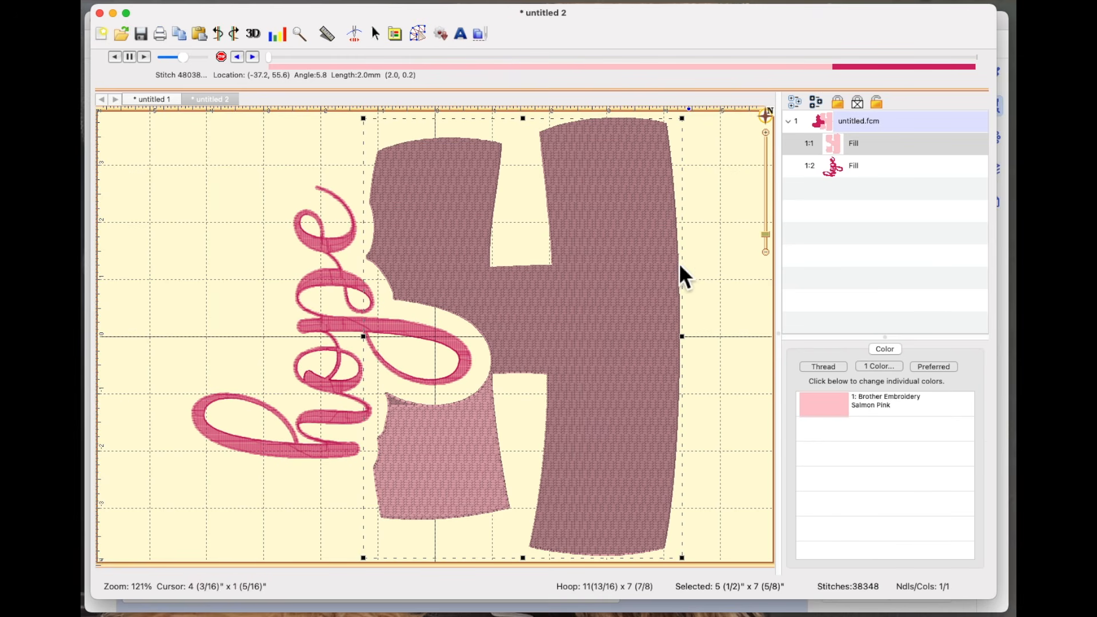
click(419, 35)
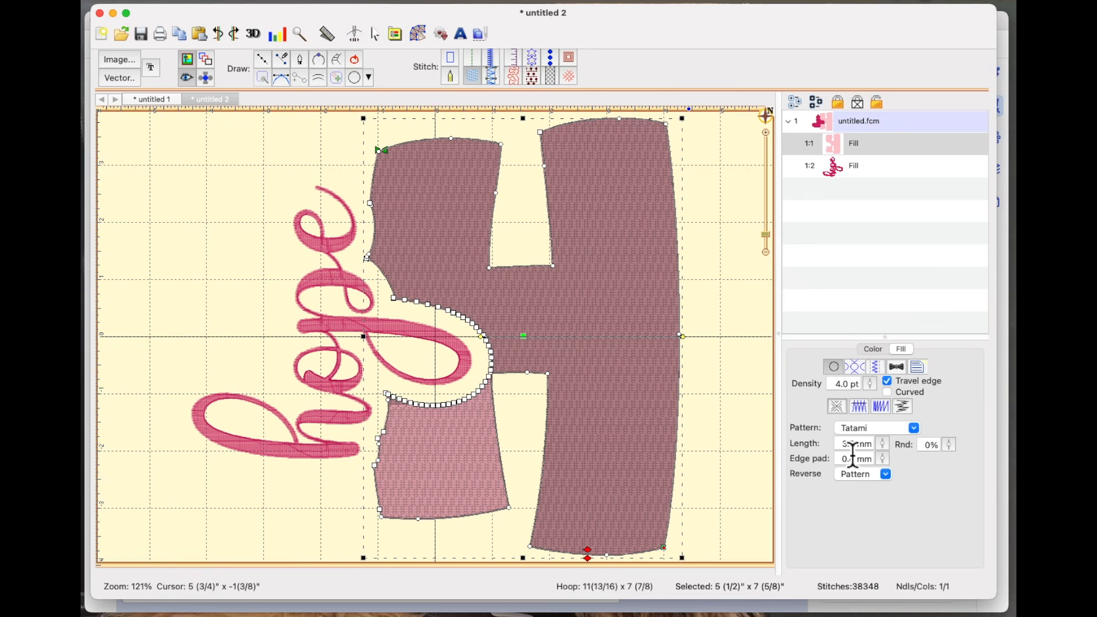
click(914, 429)
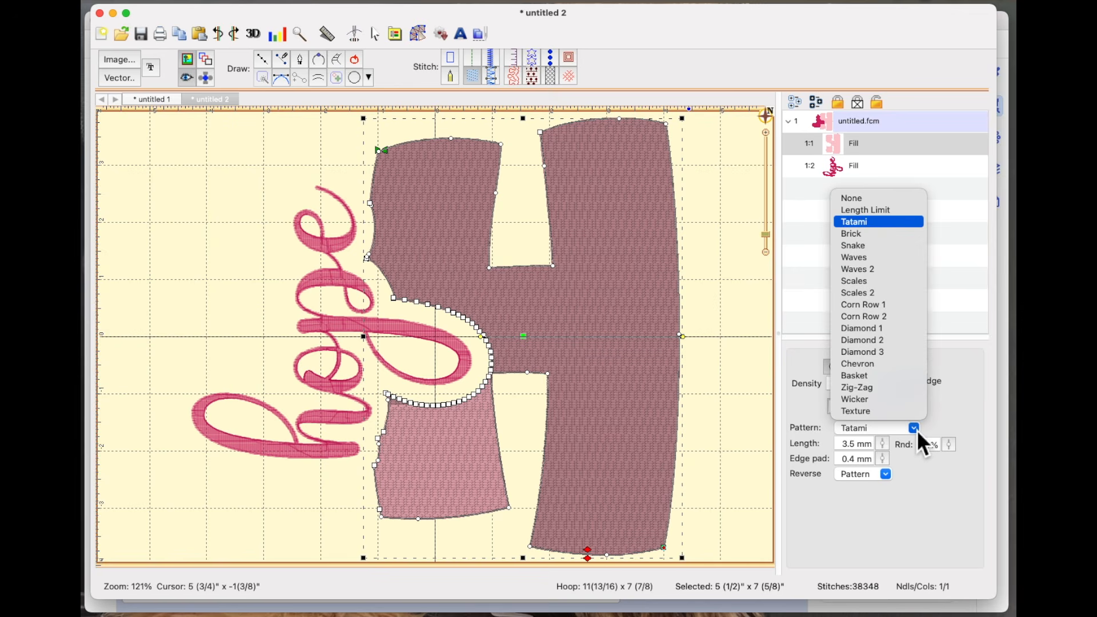
click(924, 497)
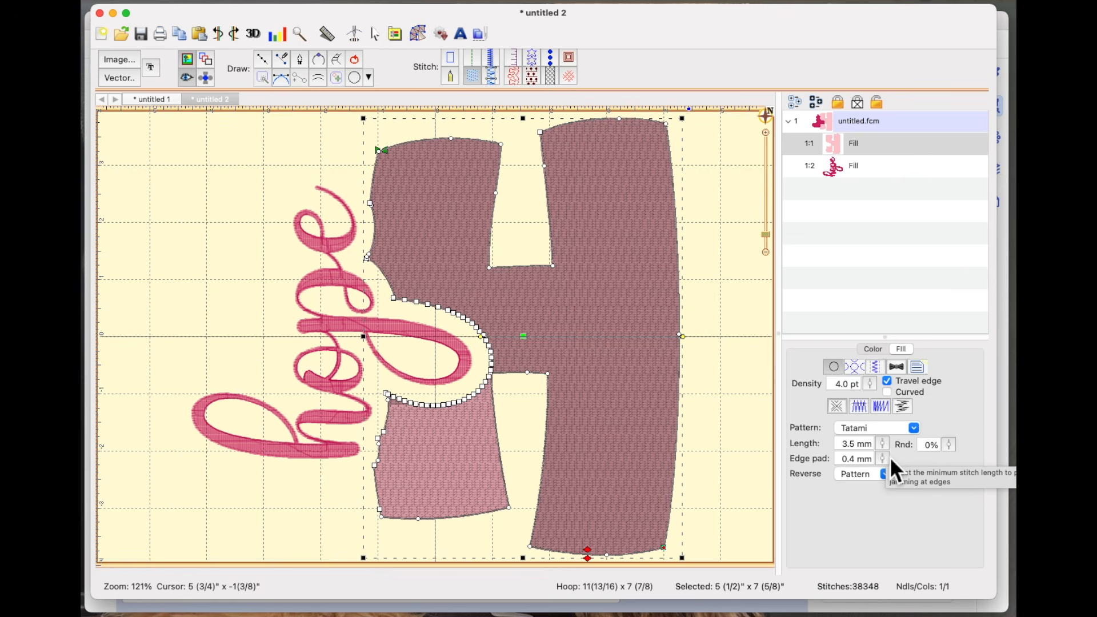
click(737, 360)
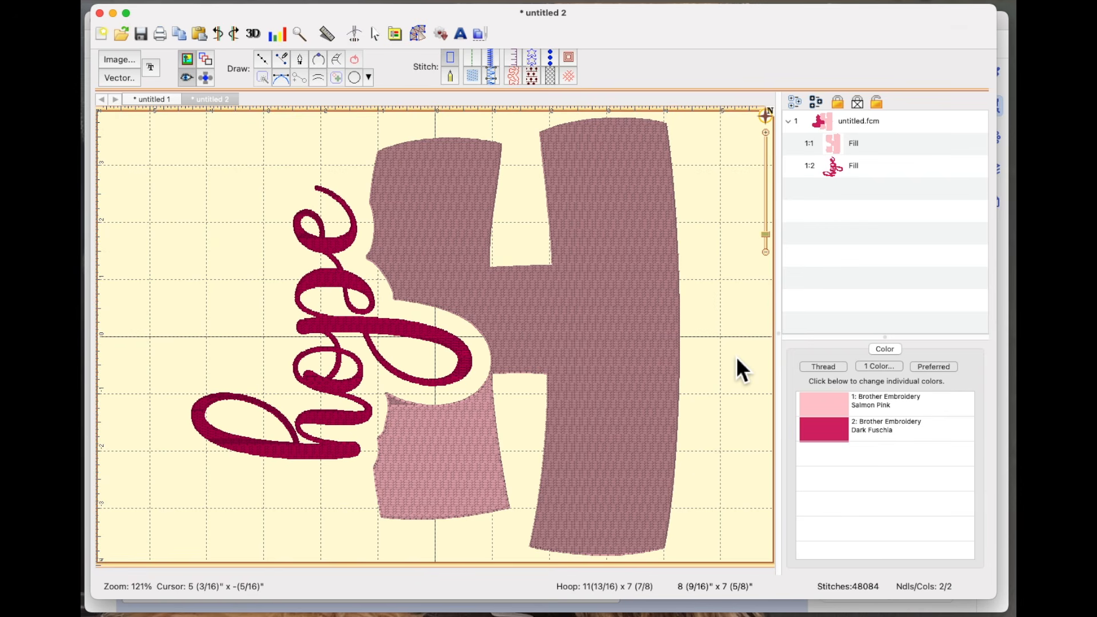